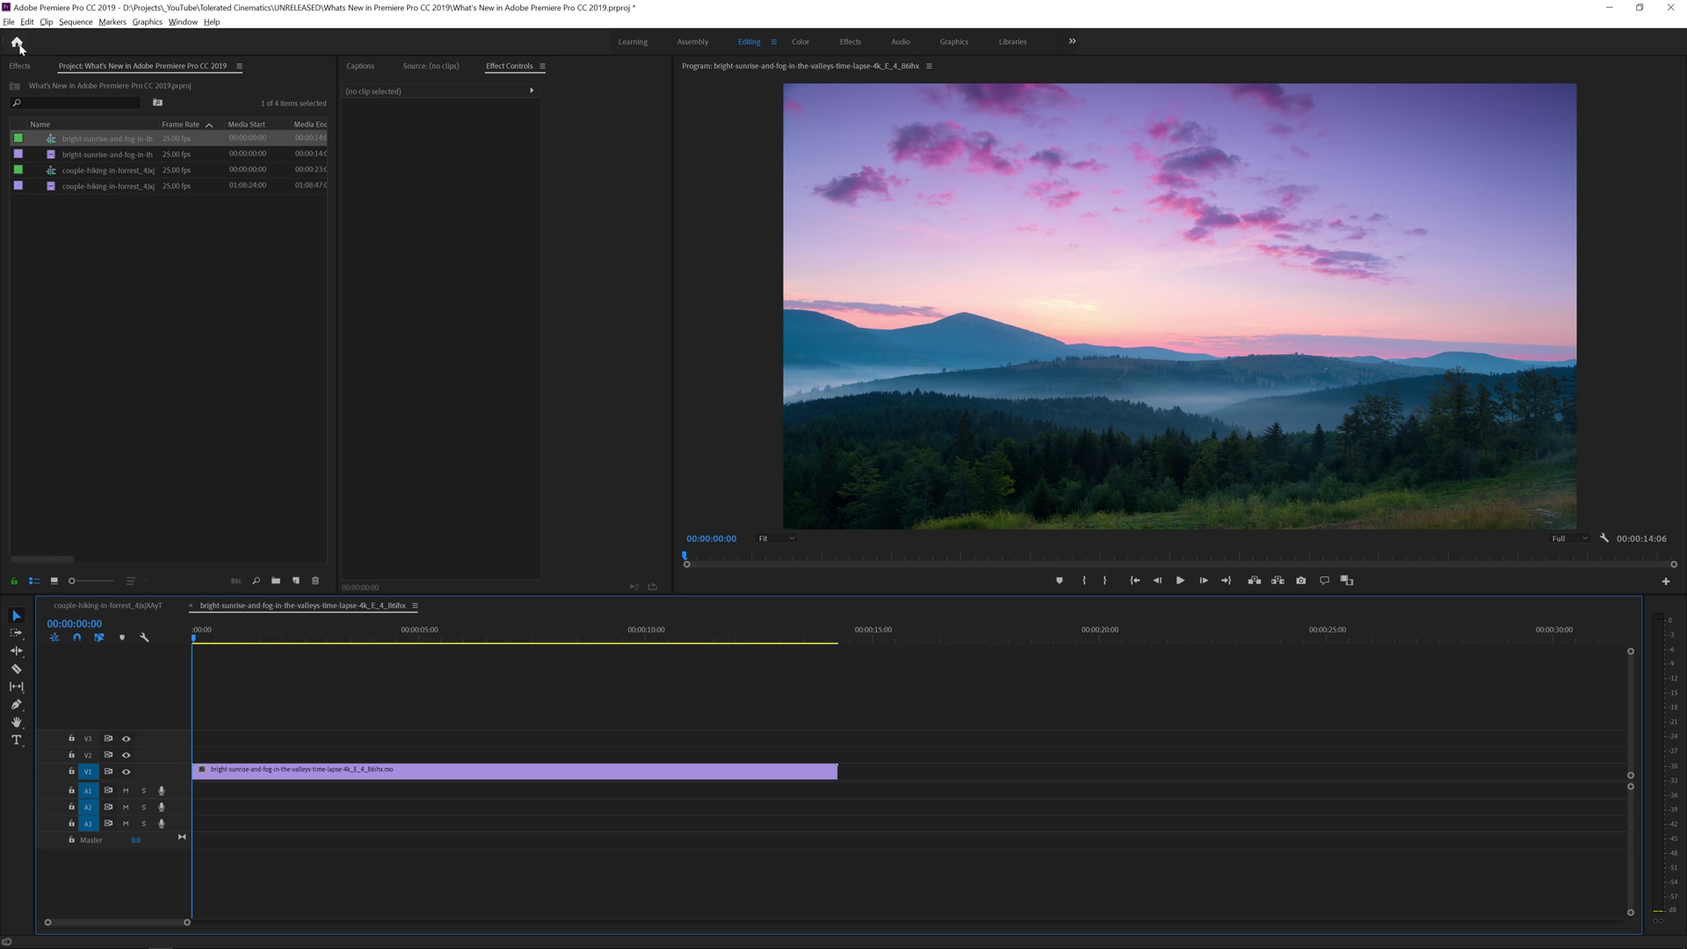
Open the Home start screen, then close it to return to the project
click(19, 47)
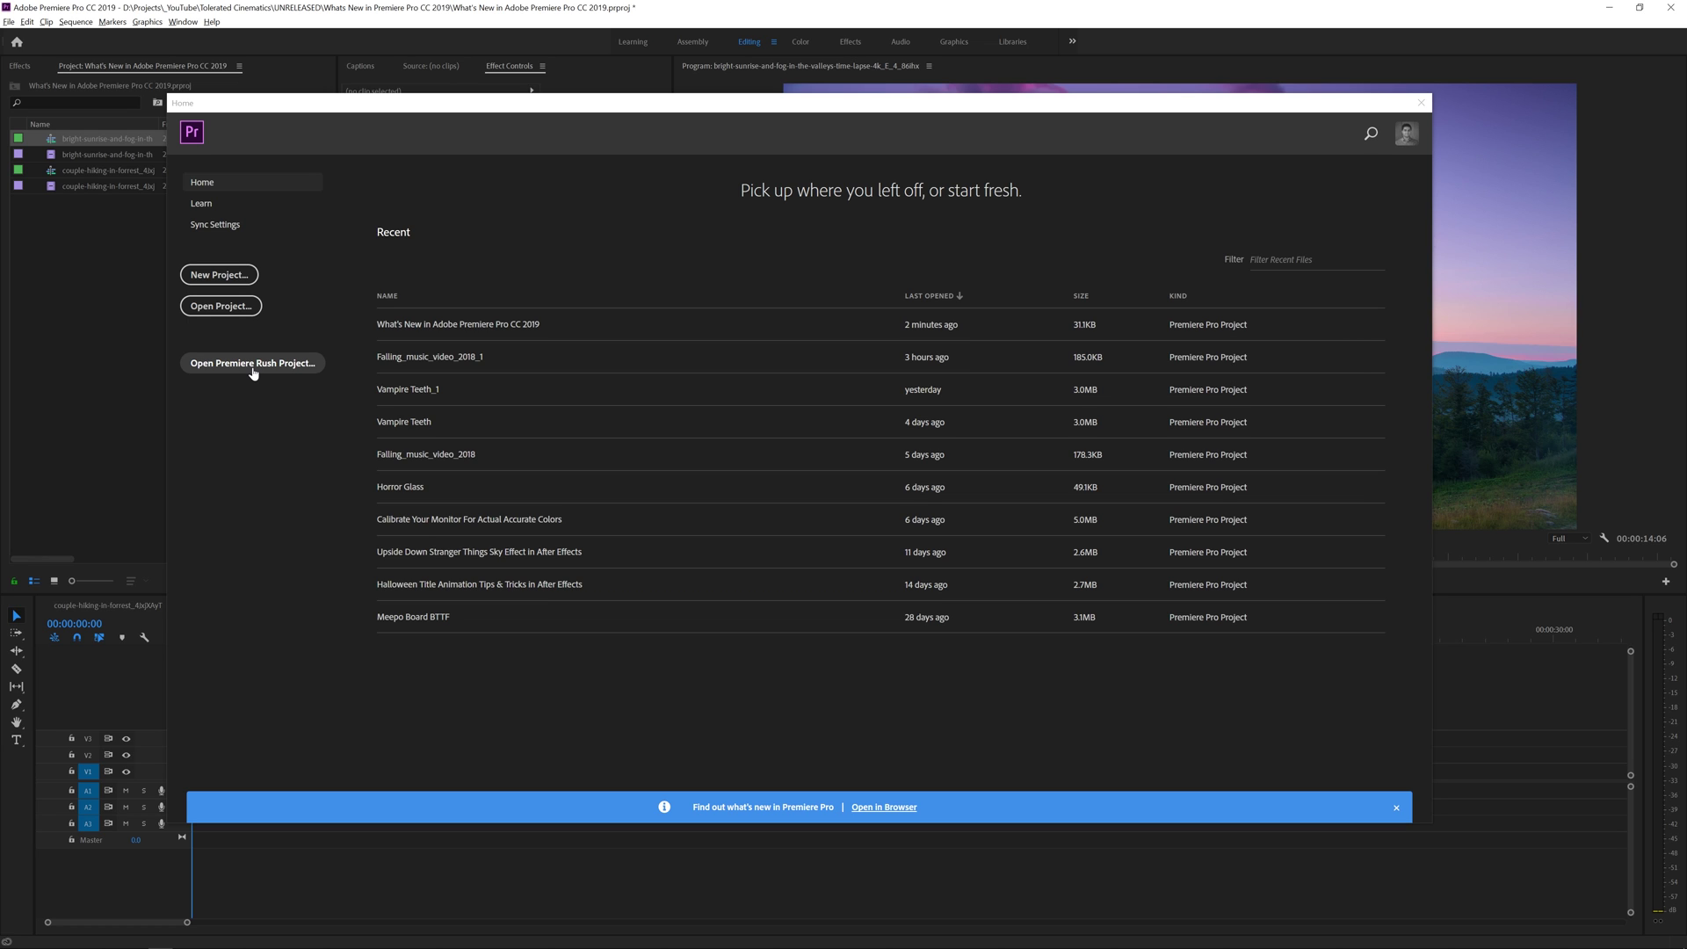
click(244, 372)
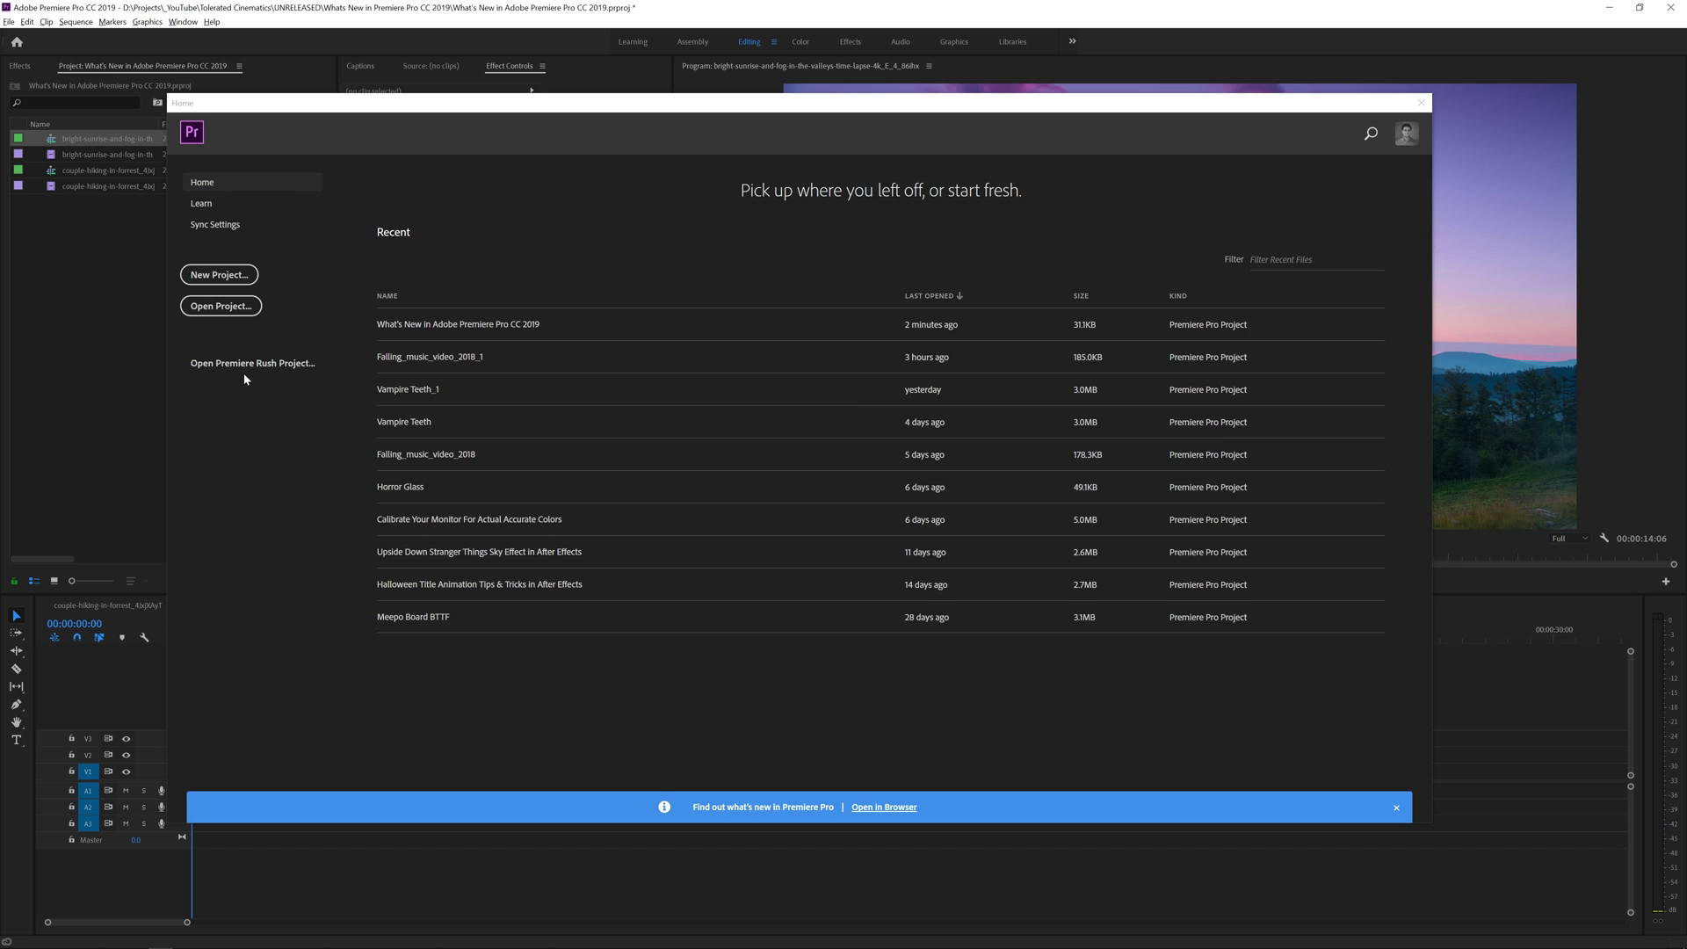
click(1421, 102)
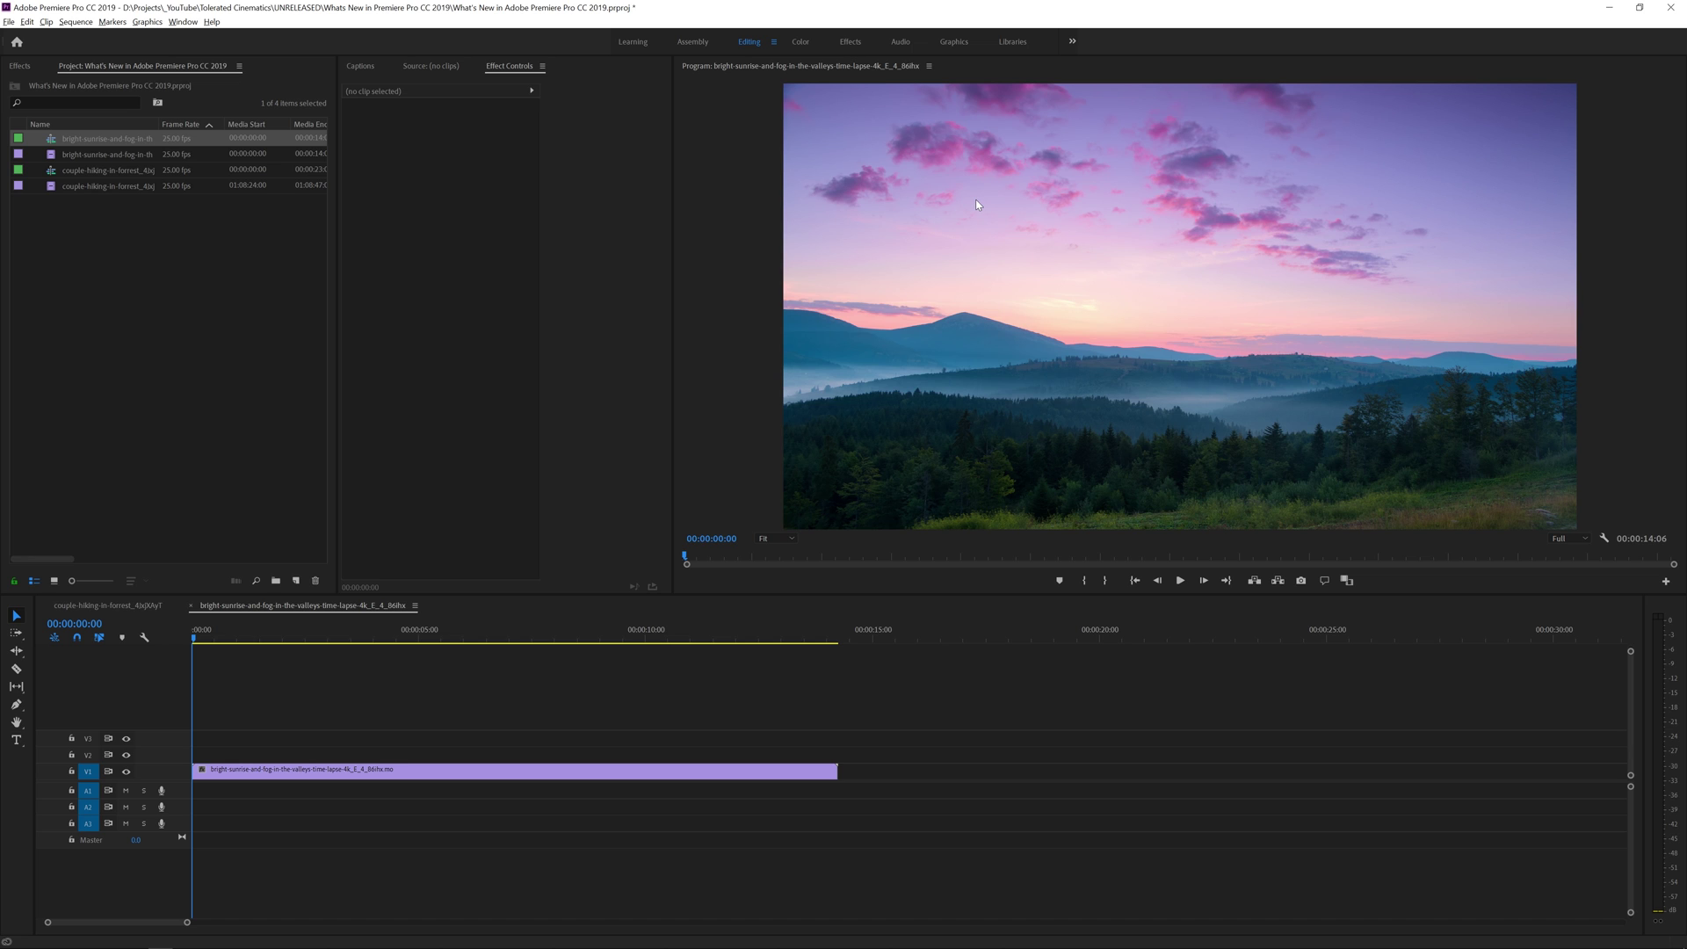
Switch to the Color workspace and reveal Lumetri's HSL Secondary and Basic Correction controls
click(801, 42)
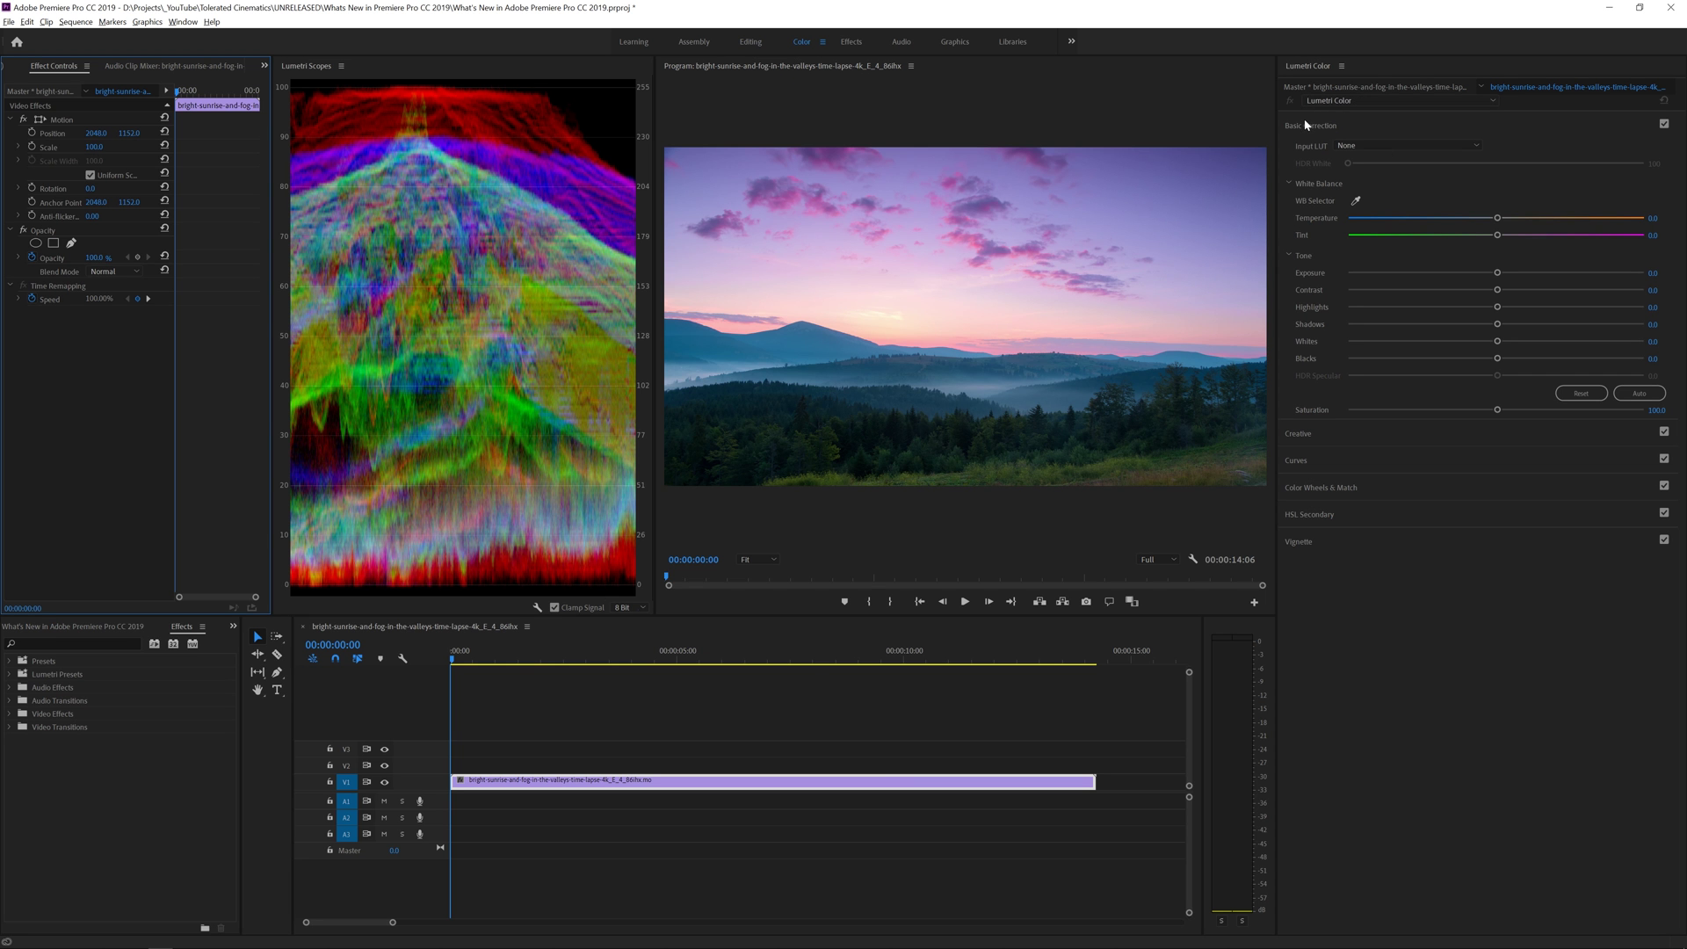
click(1326, 510)
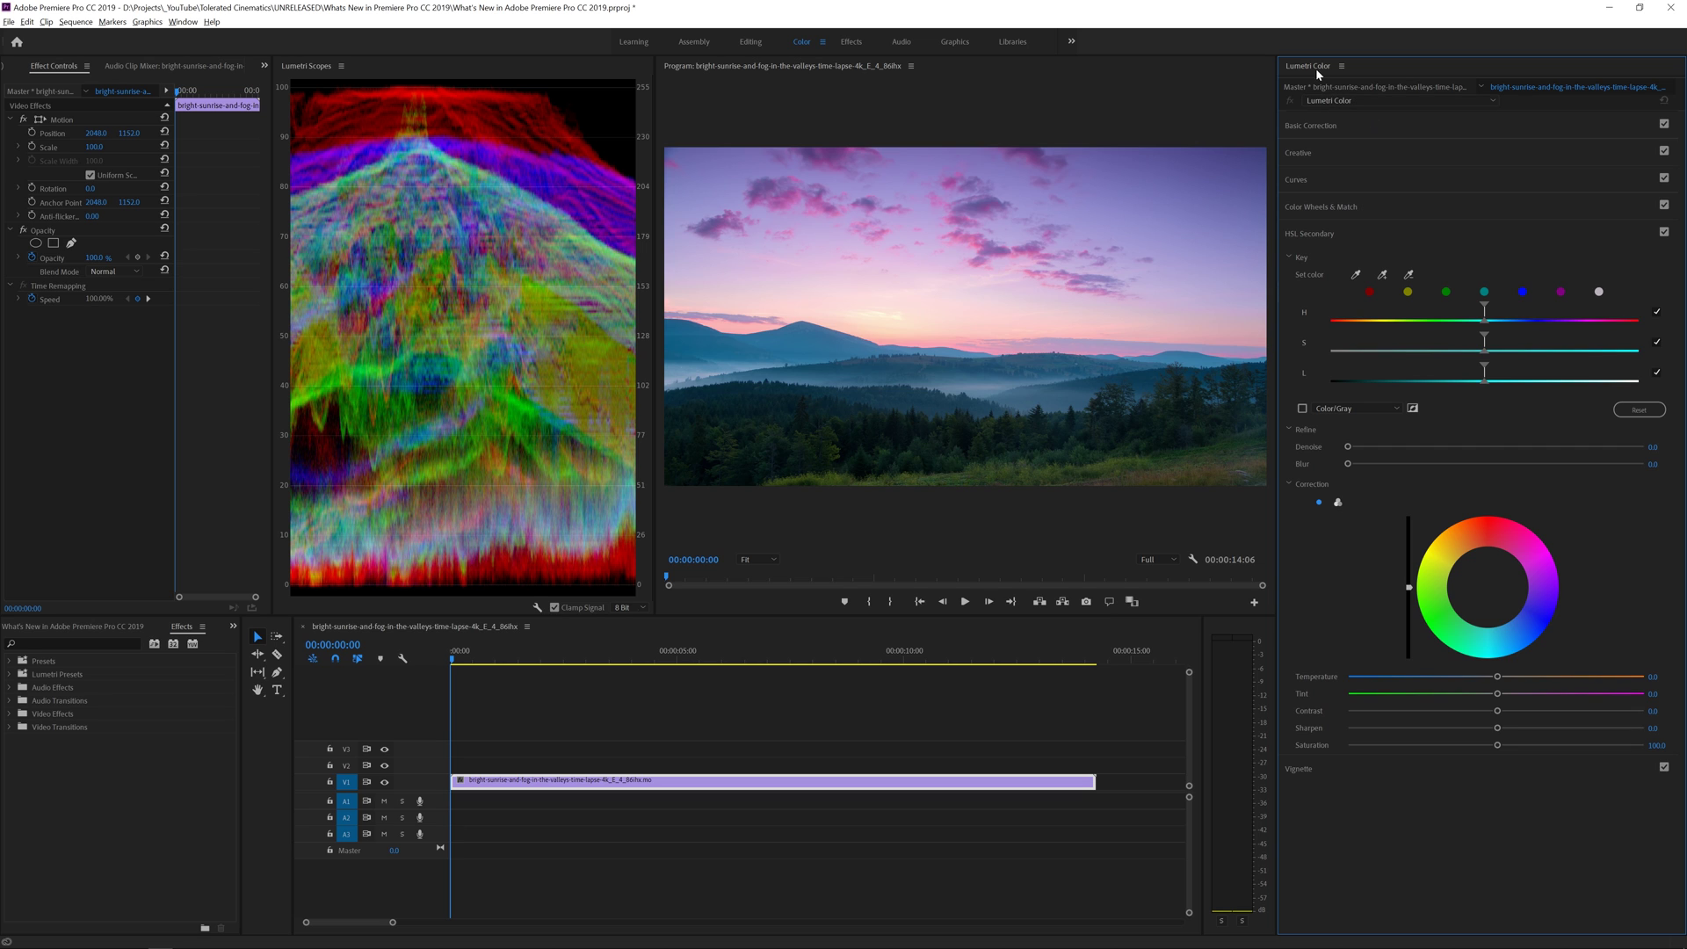
click(1326, 97)
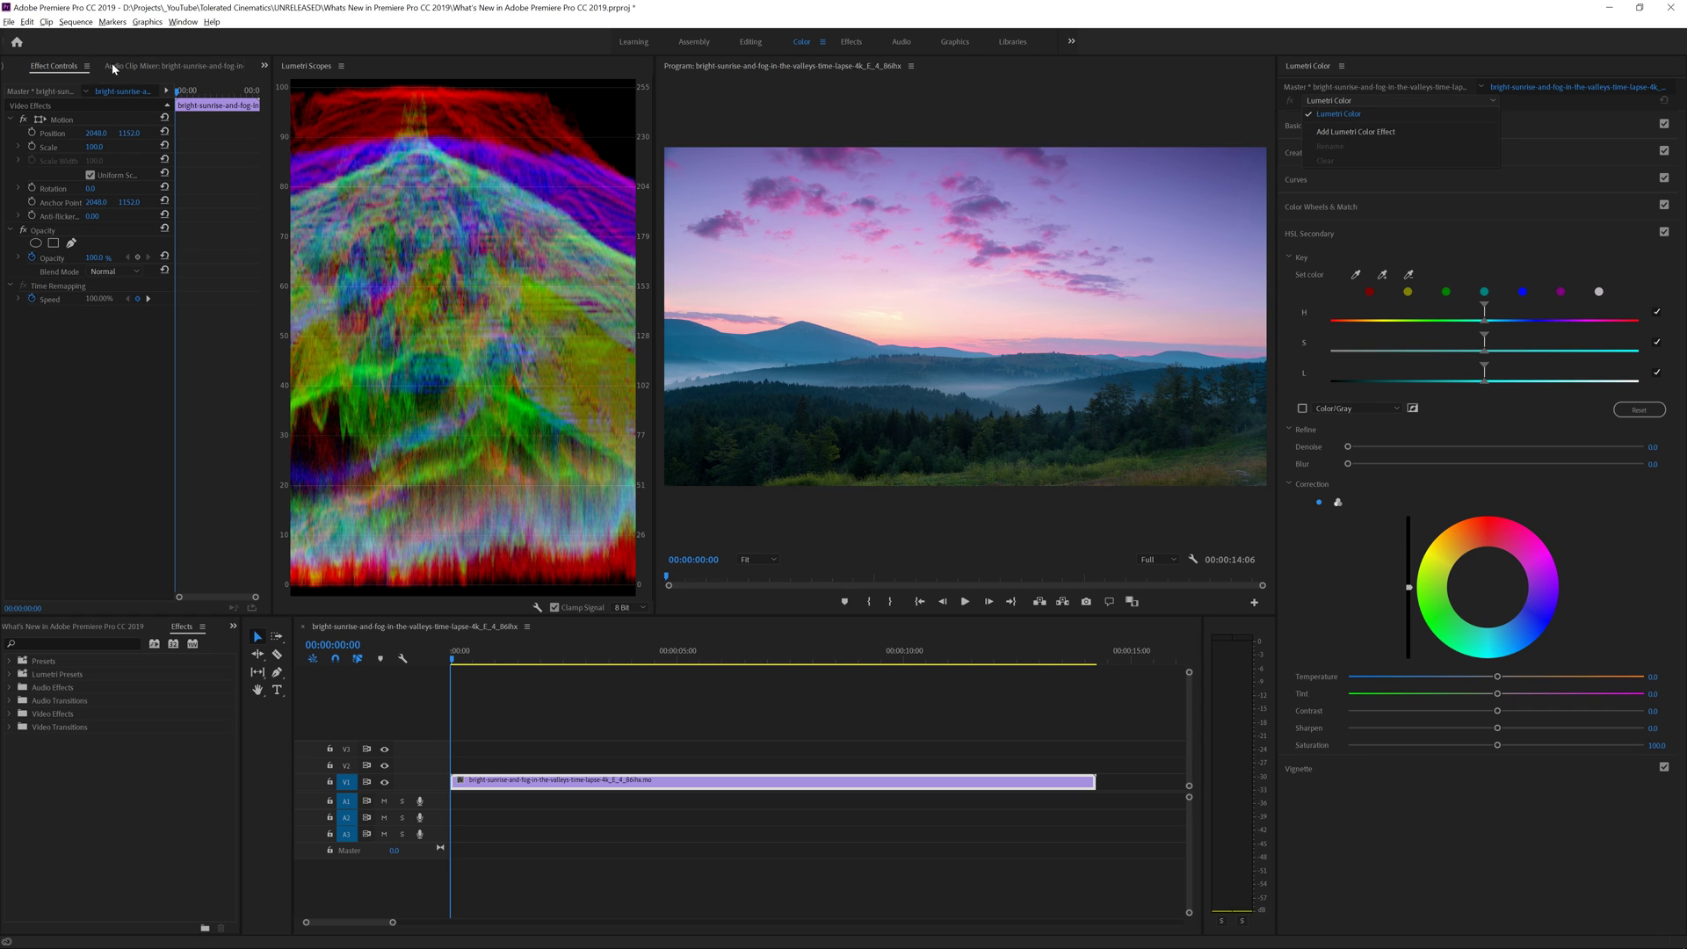
click(58, 67)
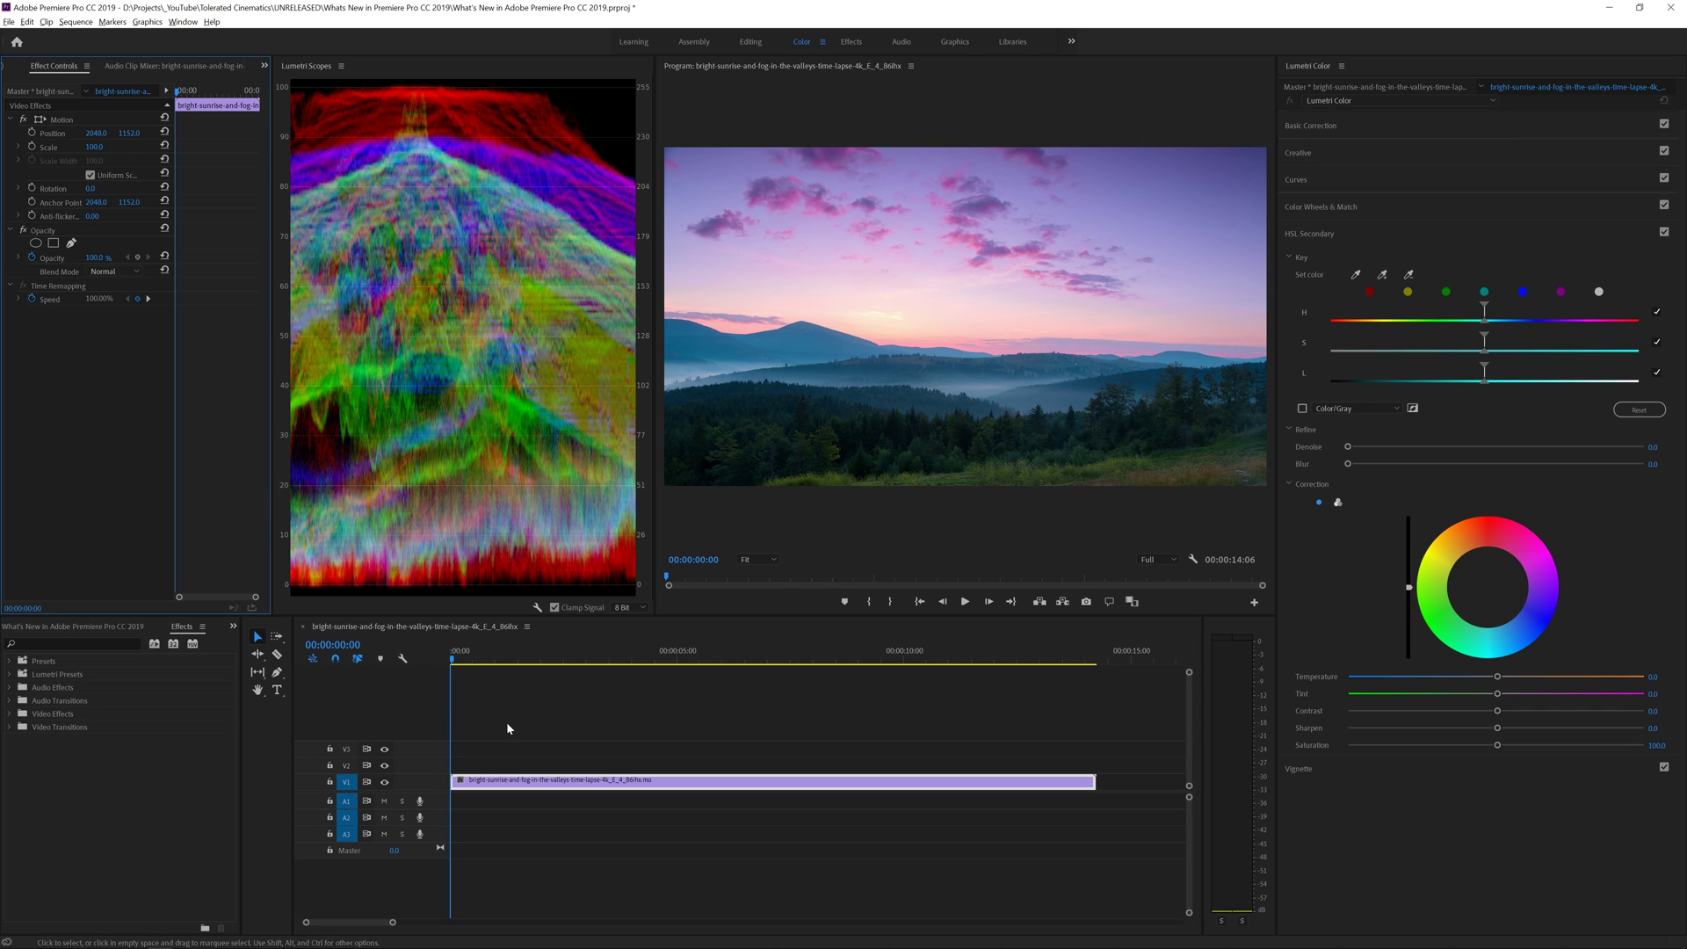
click(1361, 128)
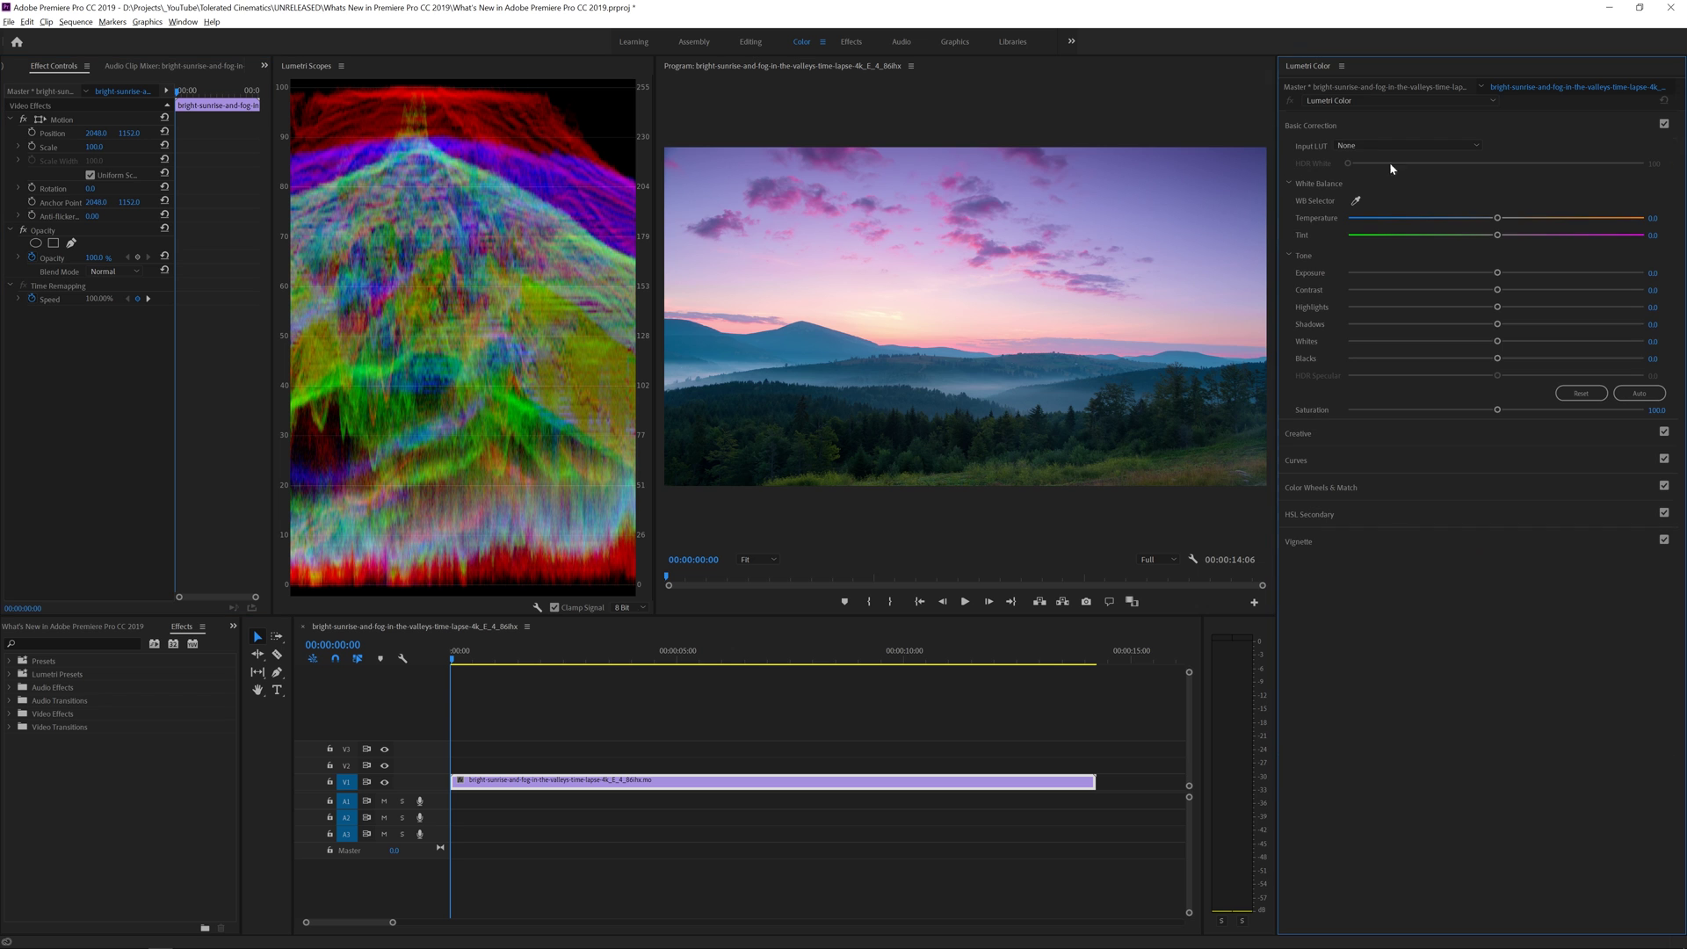
Darken the sunrise clip's exposure, reset it to 0.0, and bring up the Lumetri effect's options
drag(1497, 272, 1491, 273)
double_click(1491, 273)
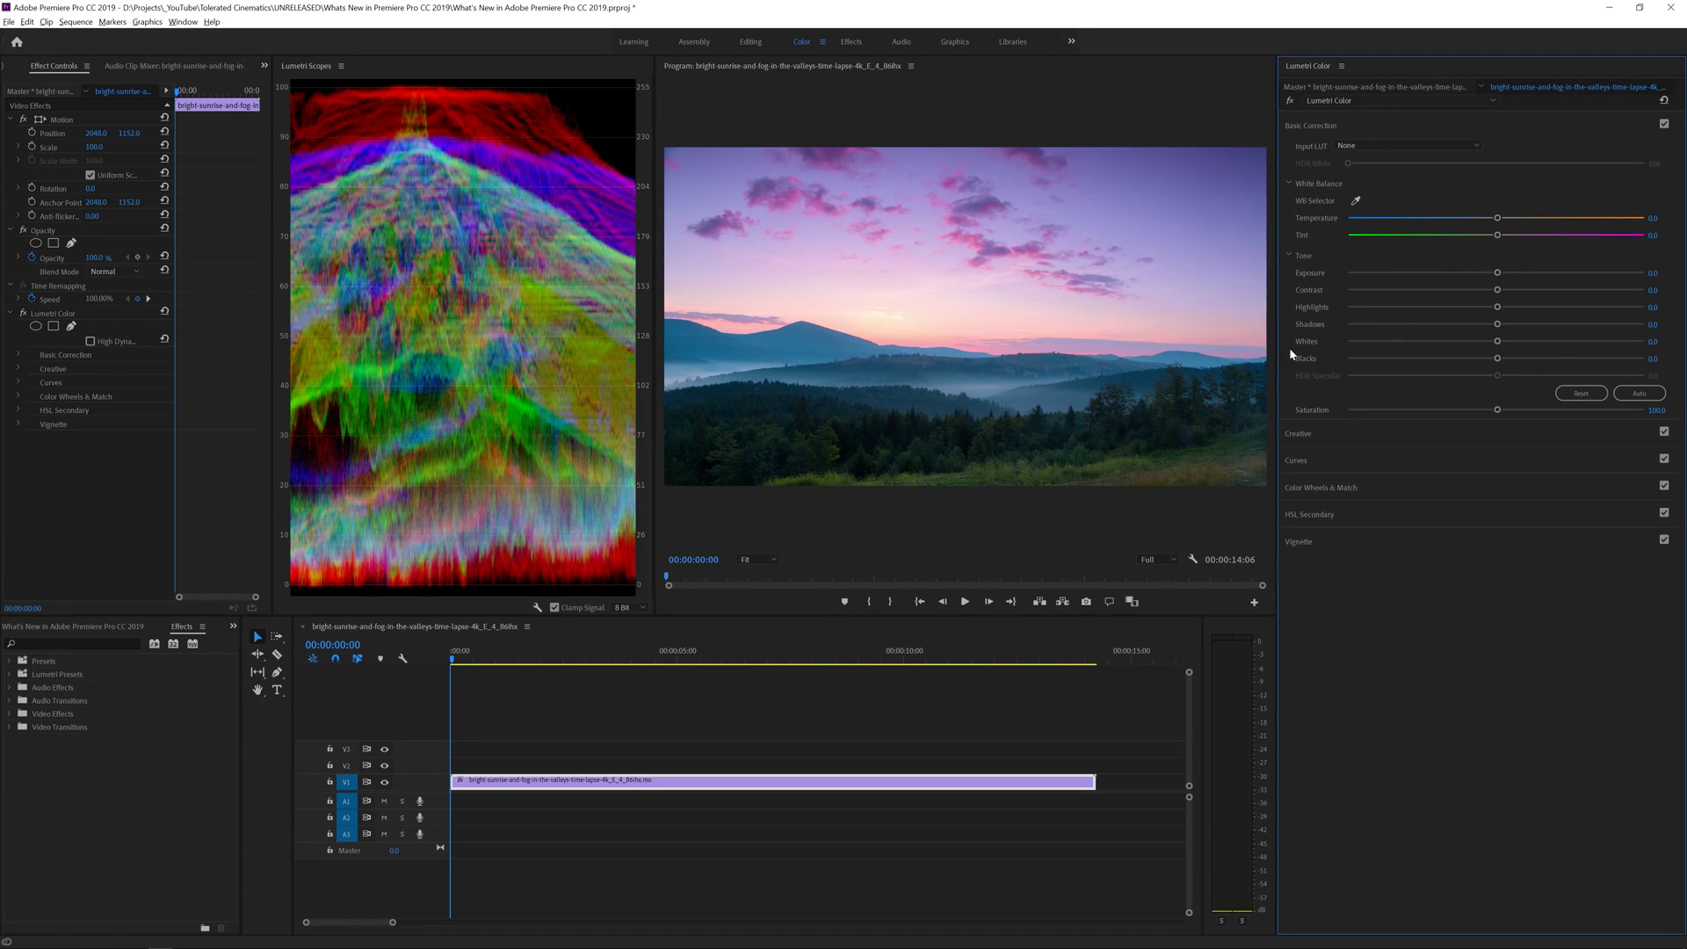
right_click(54, 314)
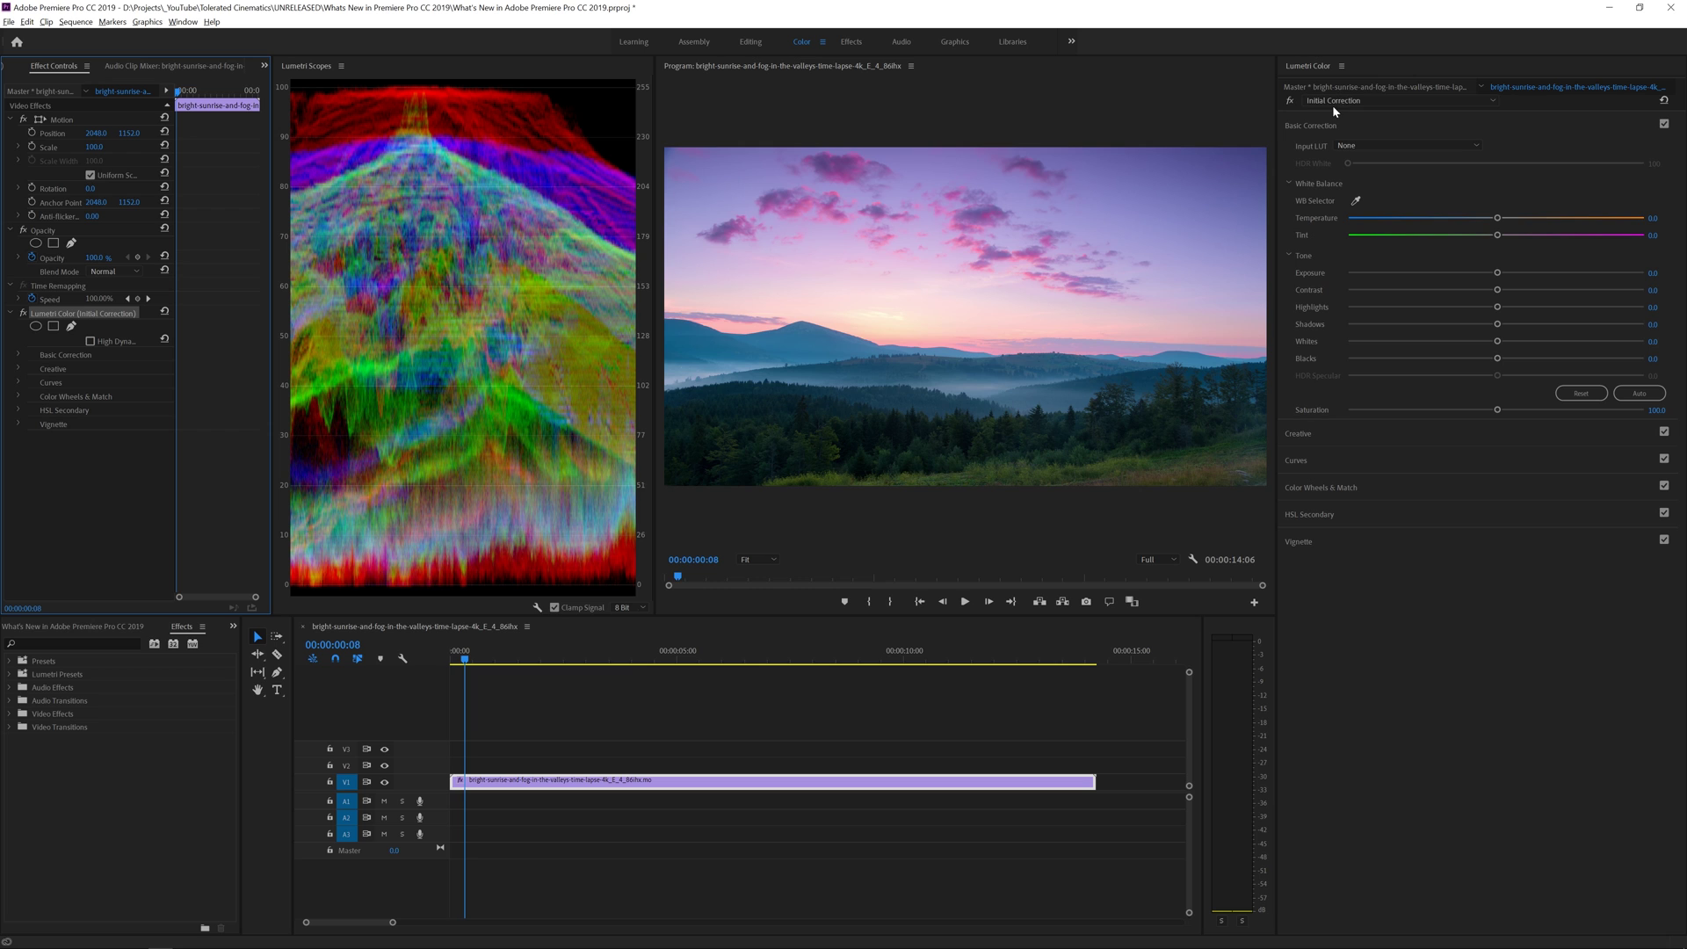
Add a second Lumetri Color effect and toggle grading between it and Initial Correction
click(1326, 102)
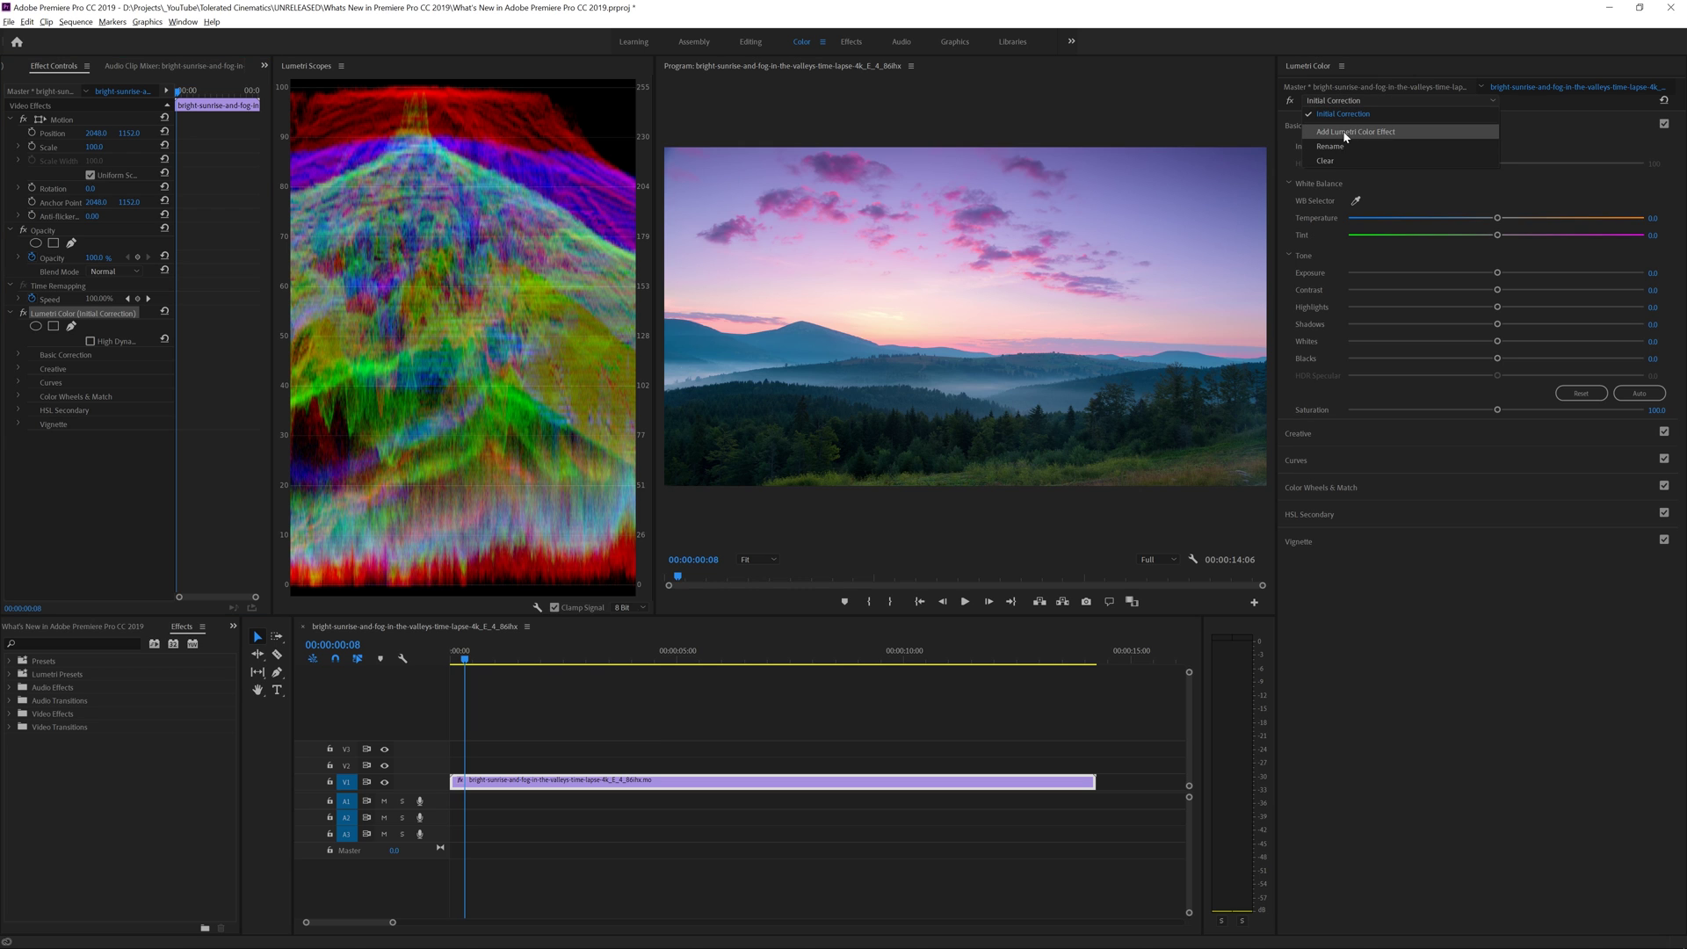
click(1343, 131)
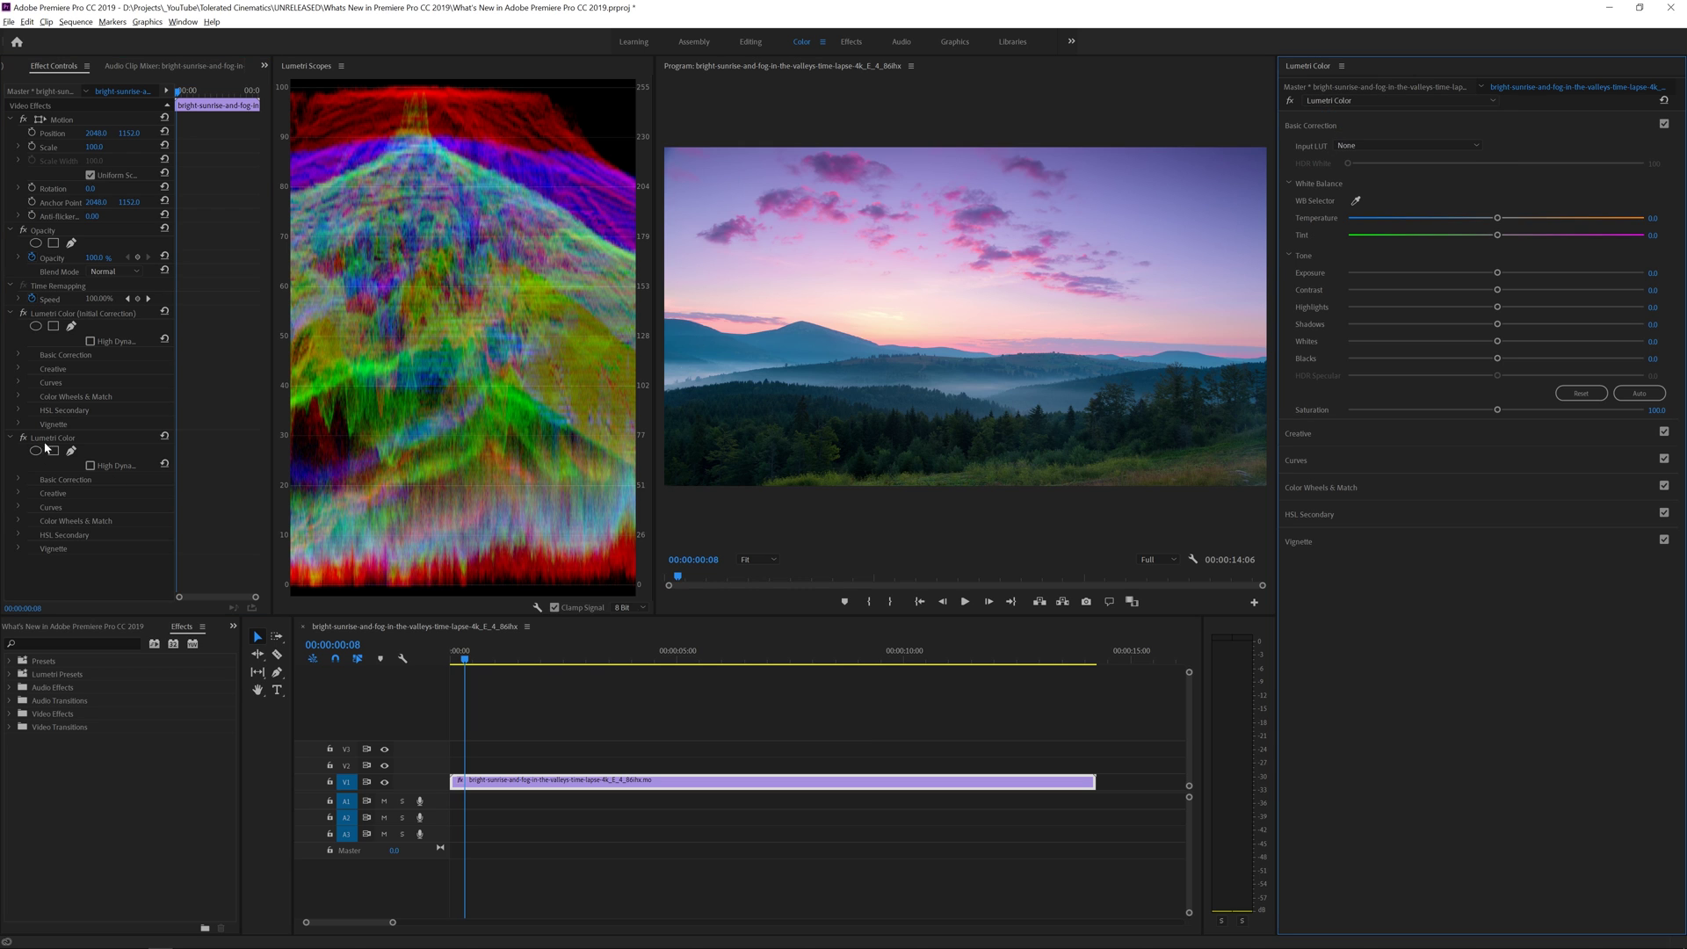
click(49, 440)
click(1327, 101)
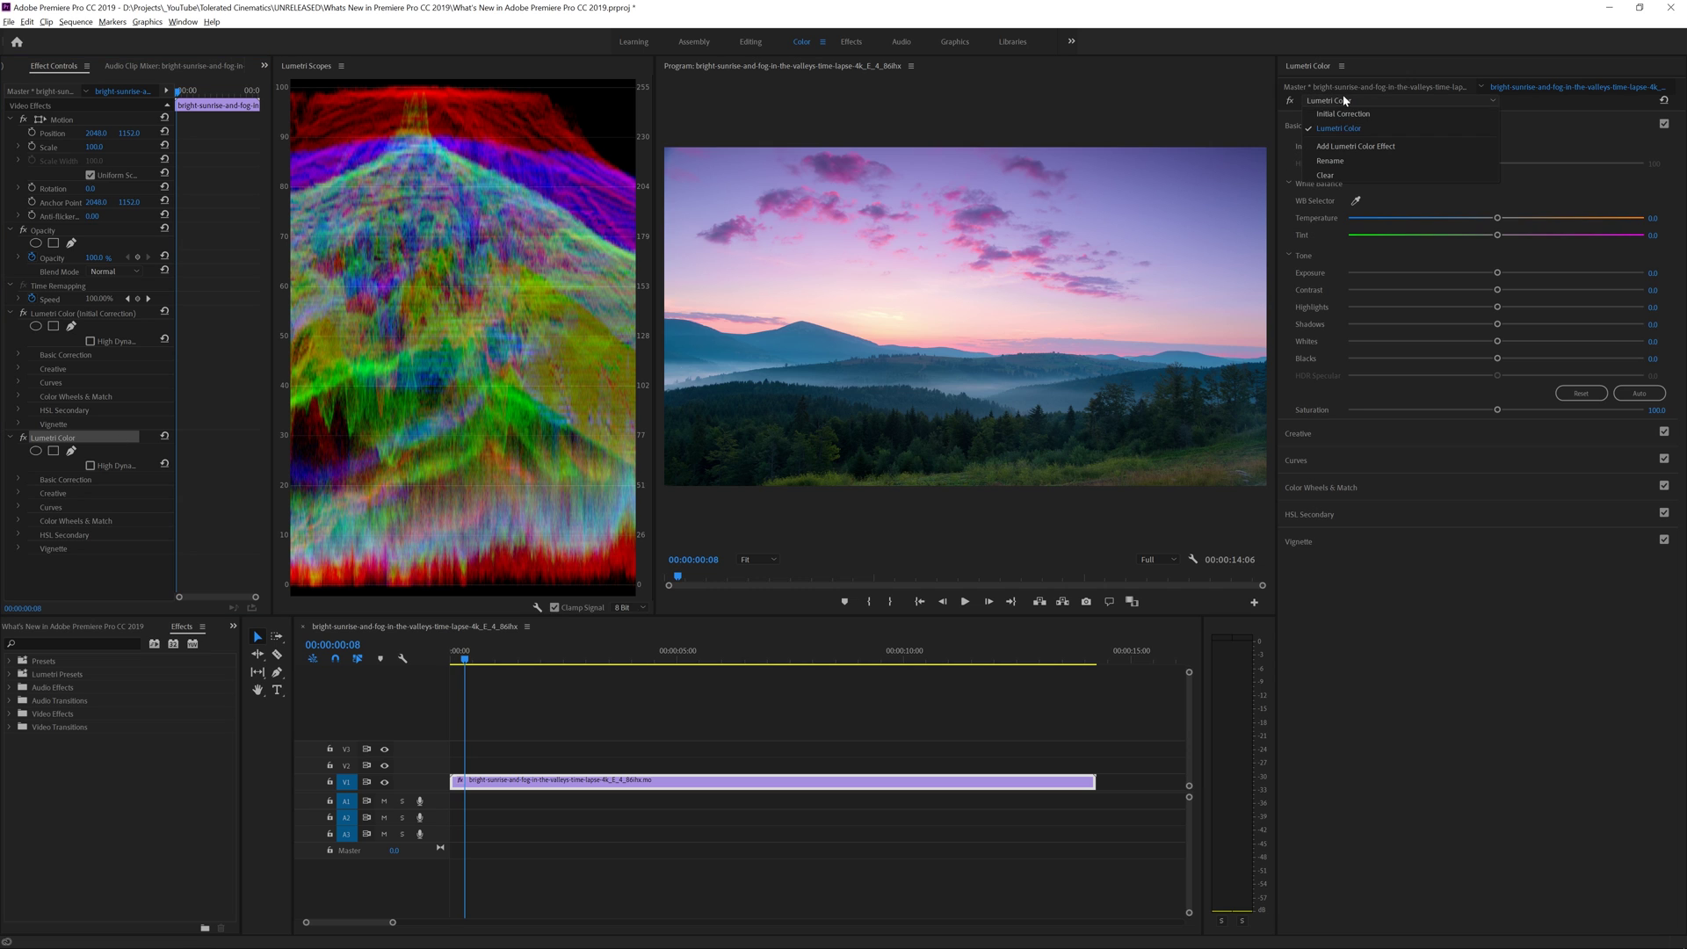
click(1349, 115)
click(1348, 104)
click(1348, 128)
Return grading to Initial Correction and delete the second Lumetri Color effect
click(1354, 104)
click(1350, 114)
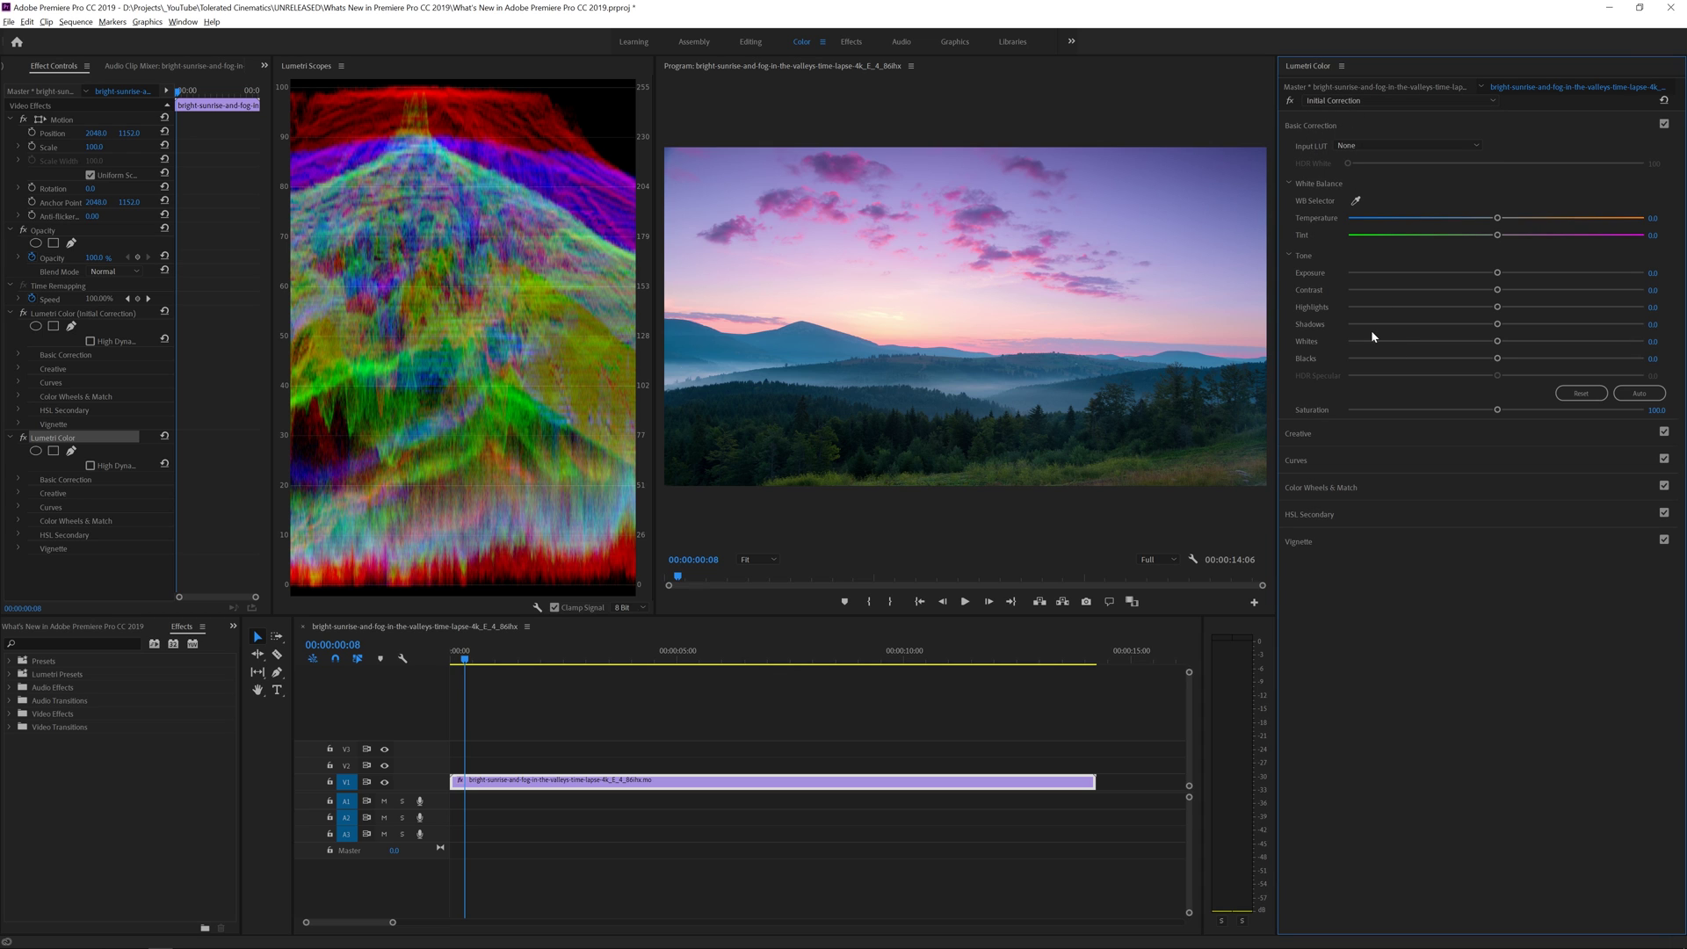
click(1337, 102)
click(1340, 130)
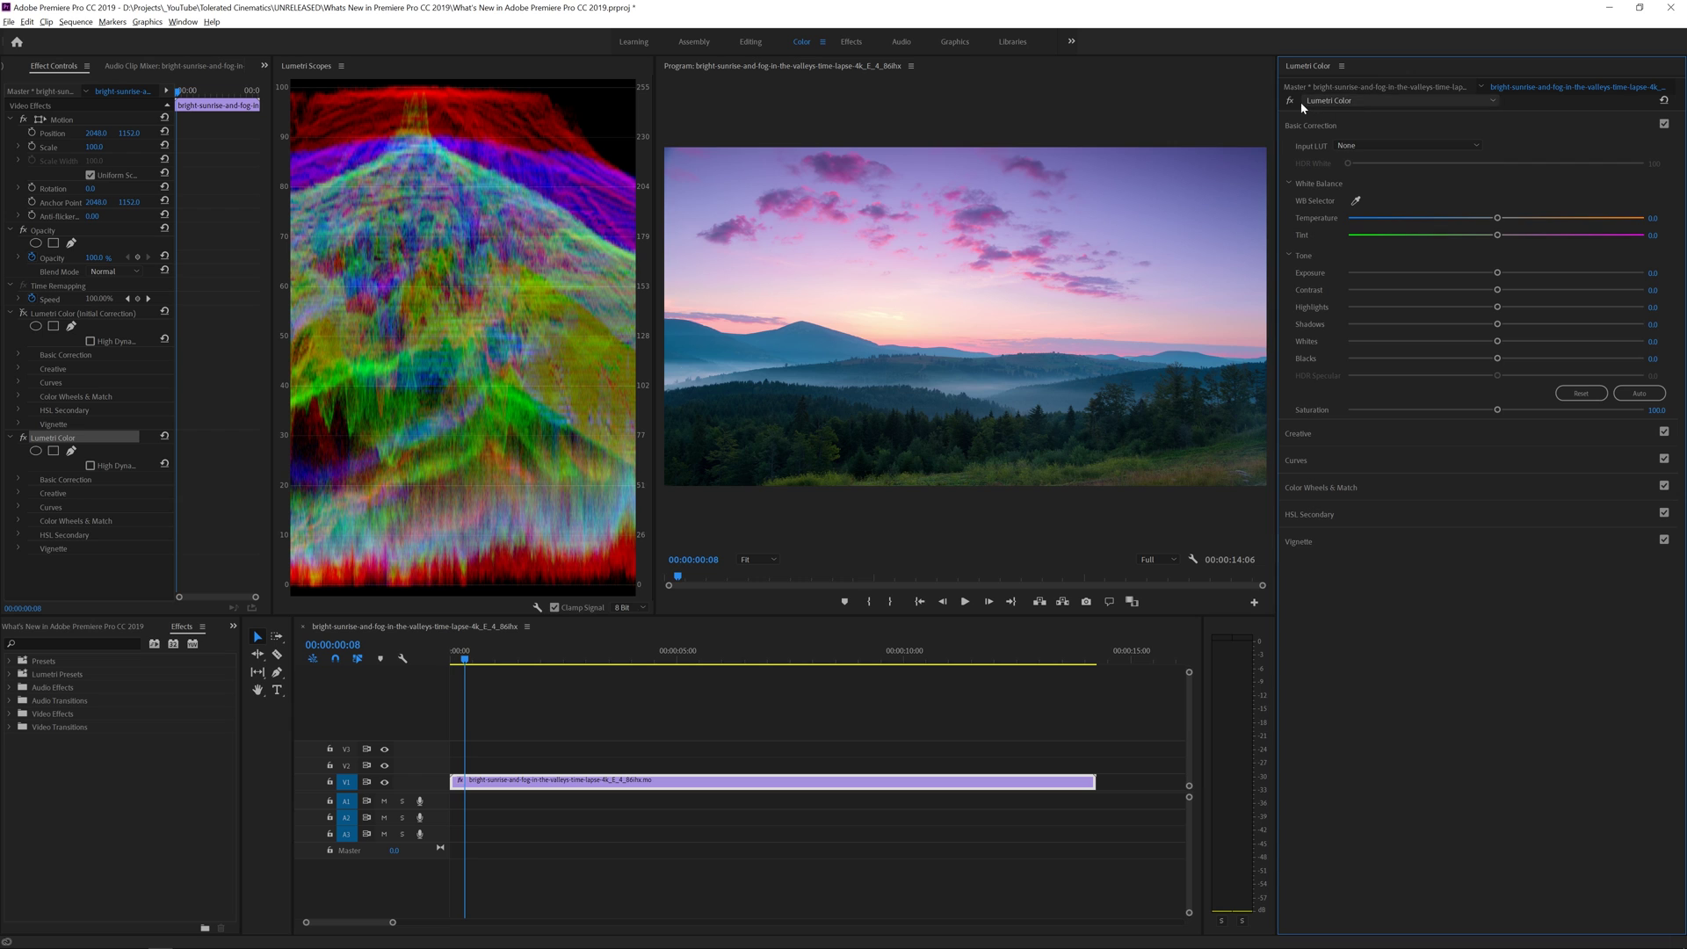
click(1309, 101)
click(1301, 112)
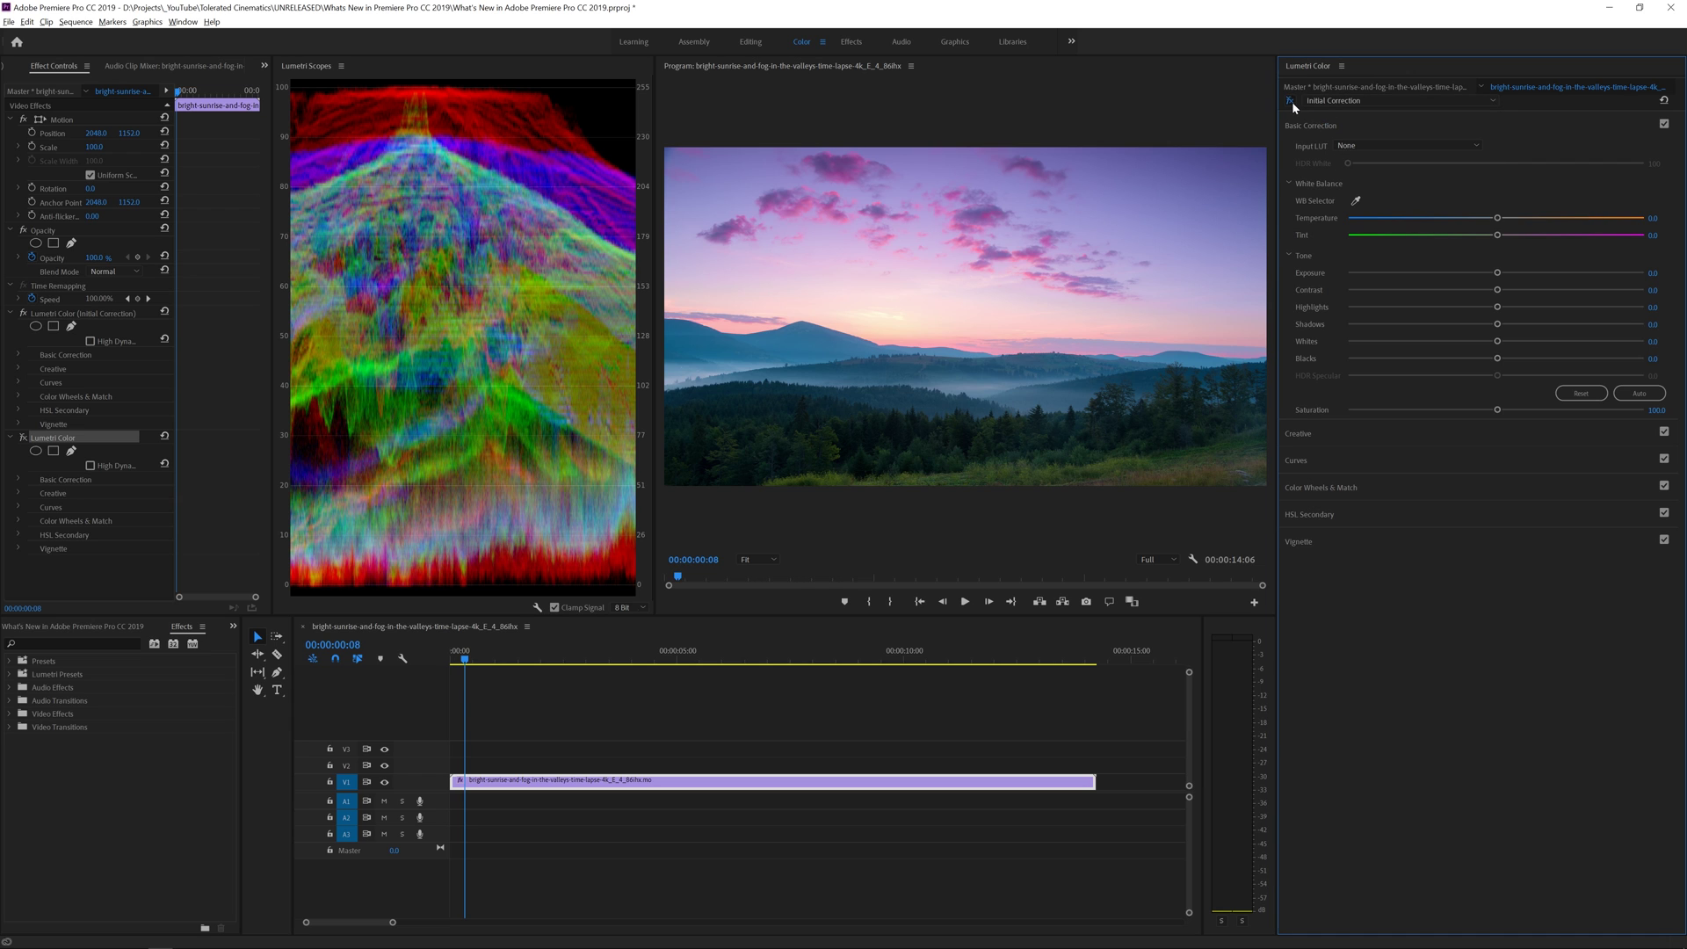
click(64, 438)
key(Delete)
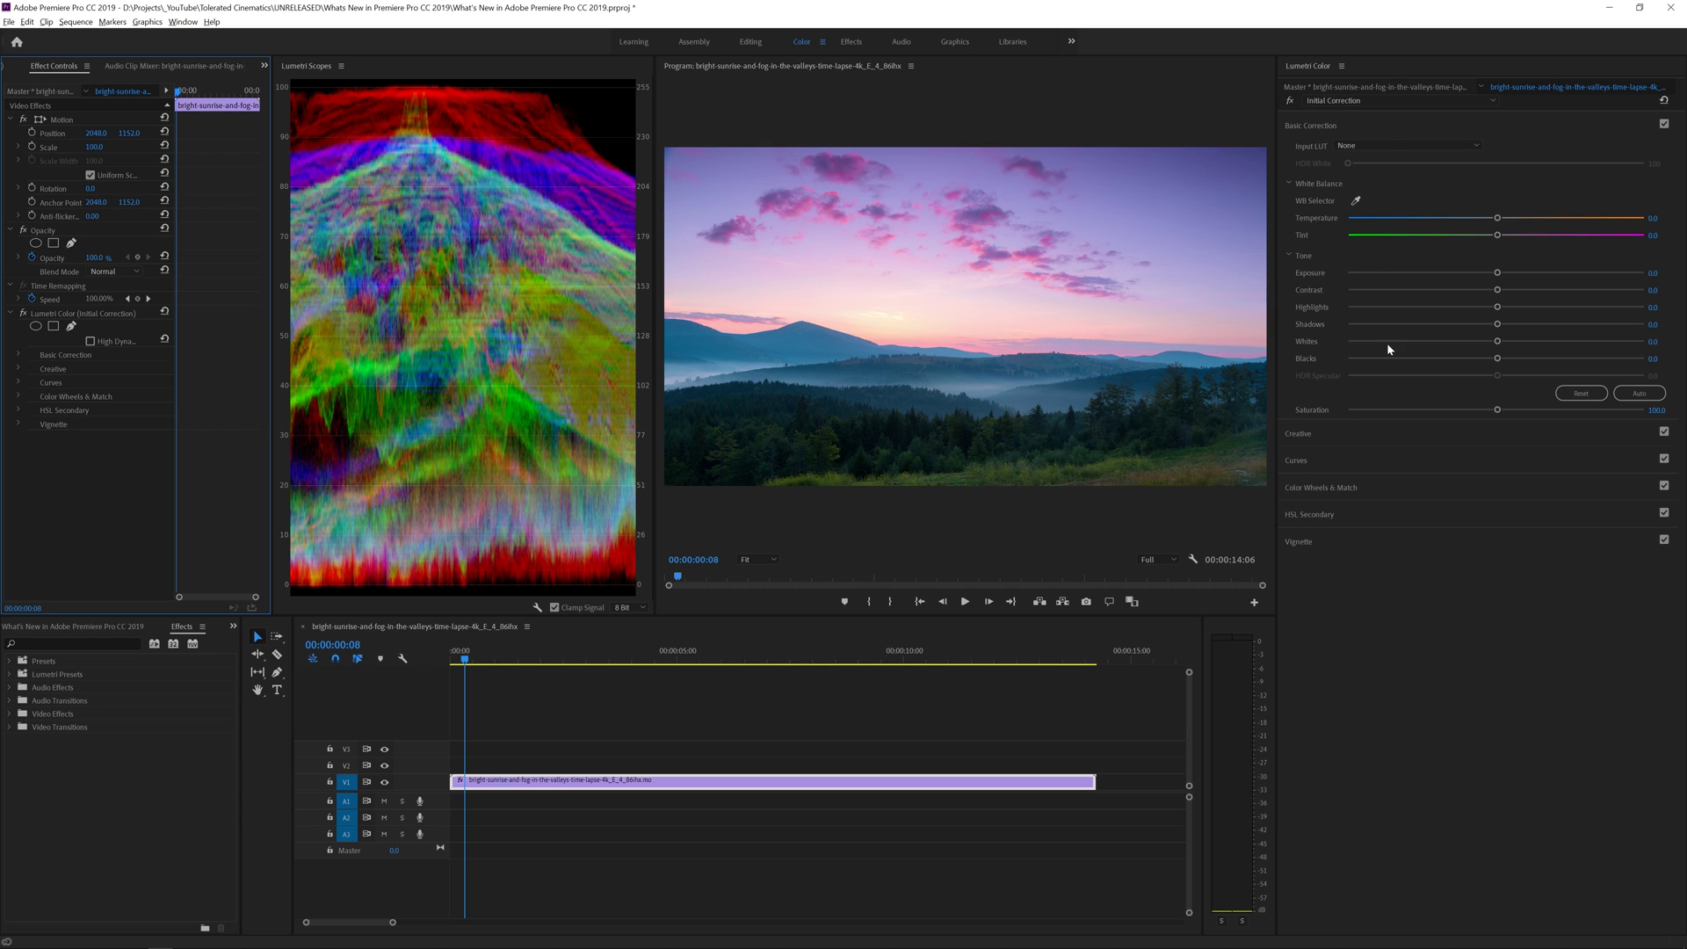
Expand Curves, bend the master RGB curve into a contrast S-curve, and select the red channel
click(1297, 461)
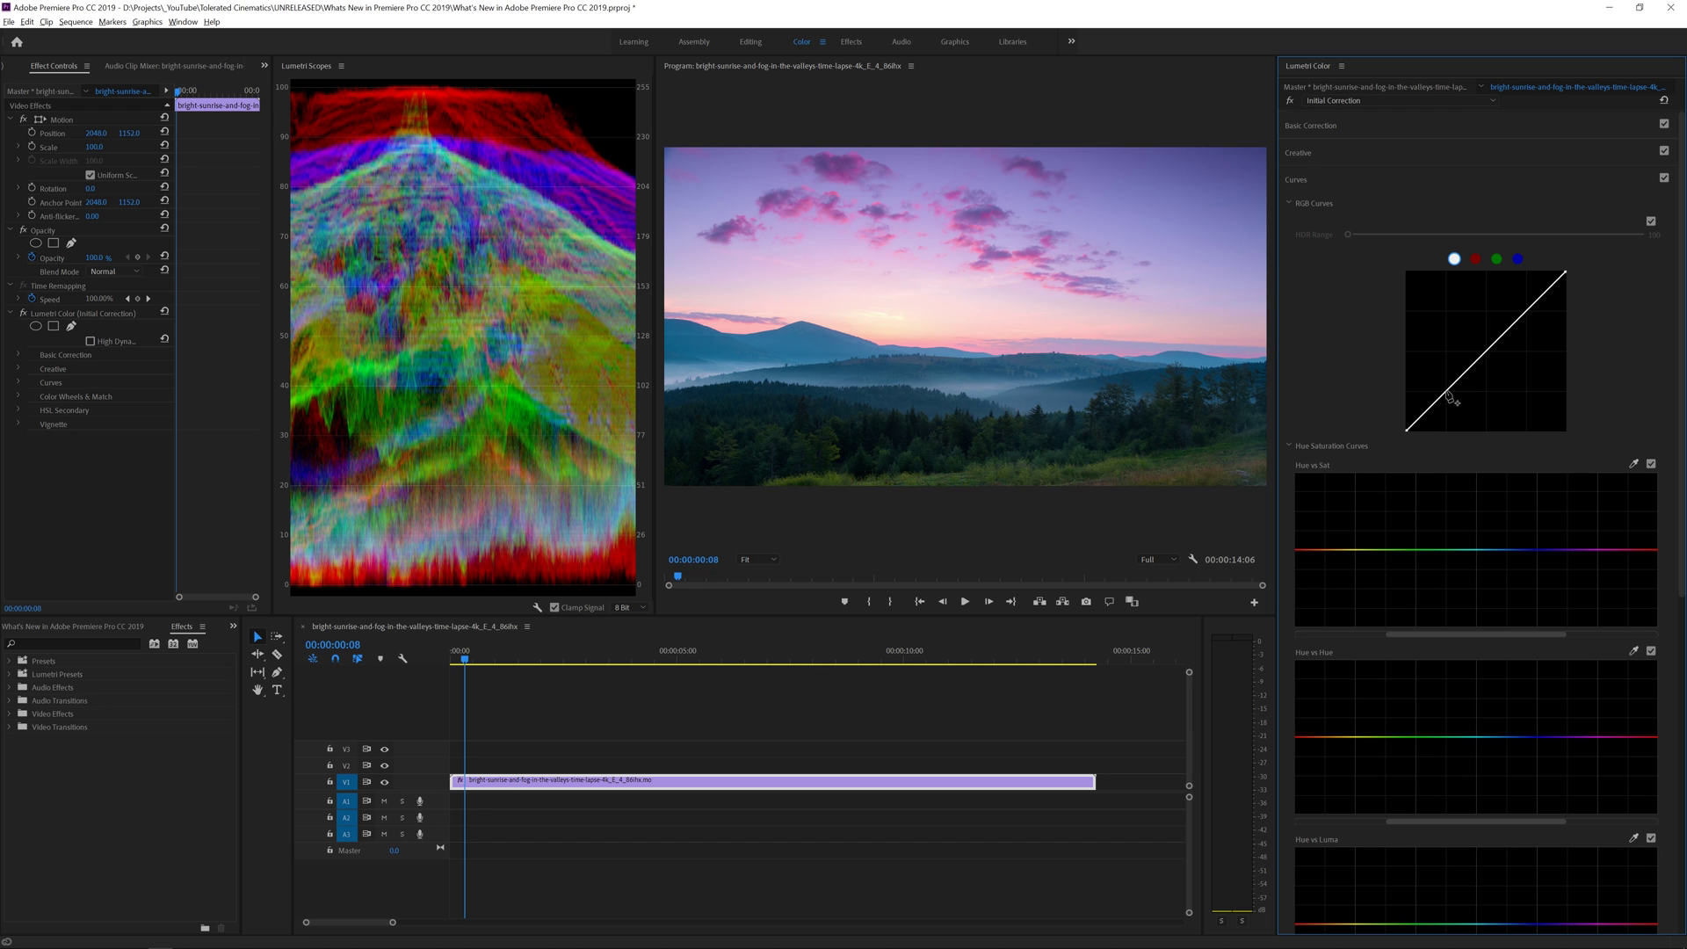
drag(1449, 395, 1490, 330)
click(1476, 259)
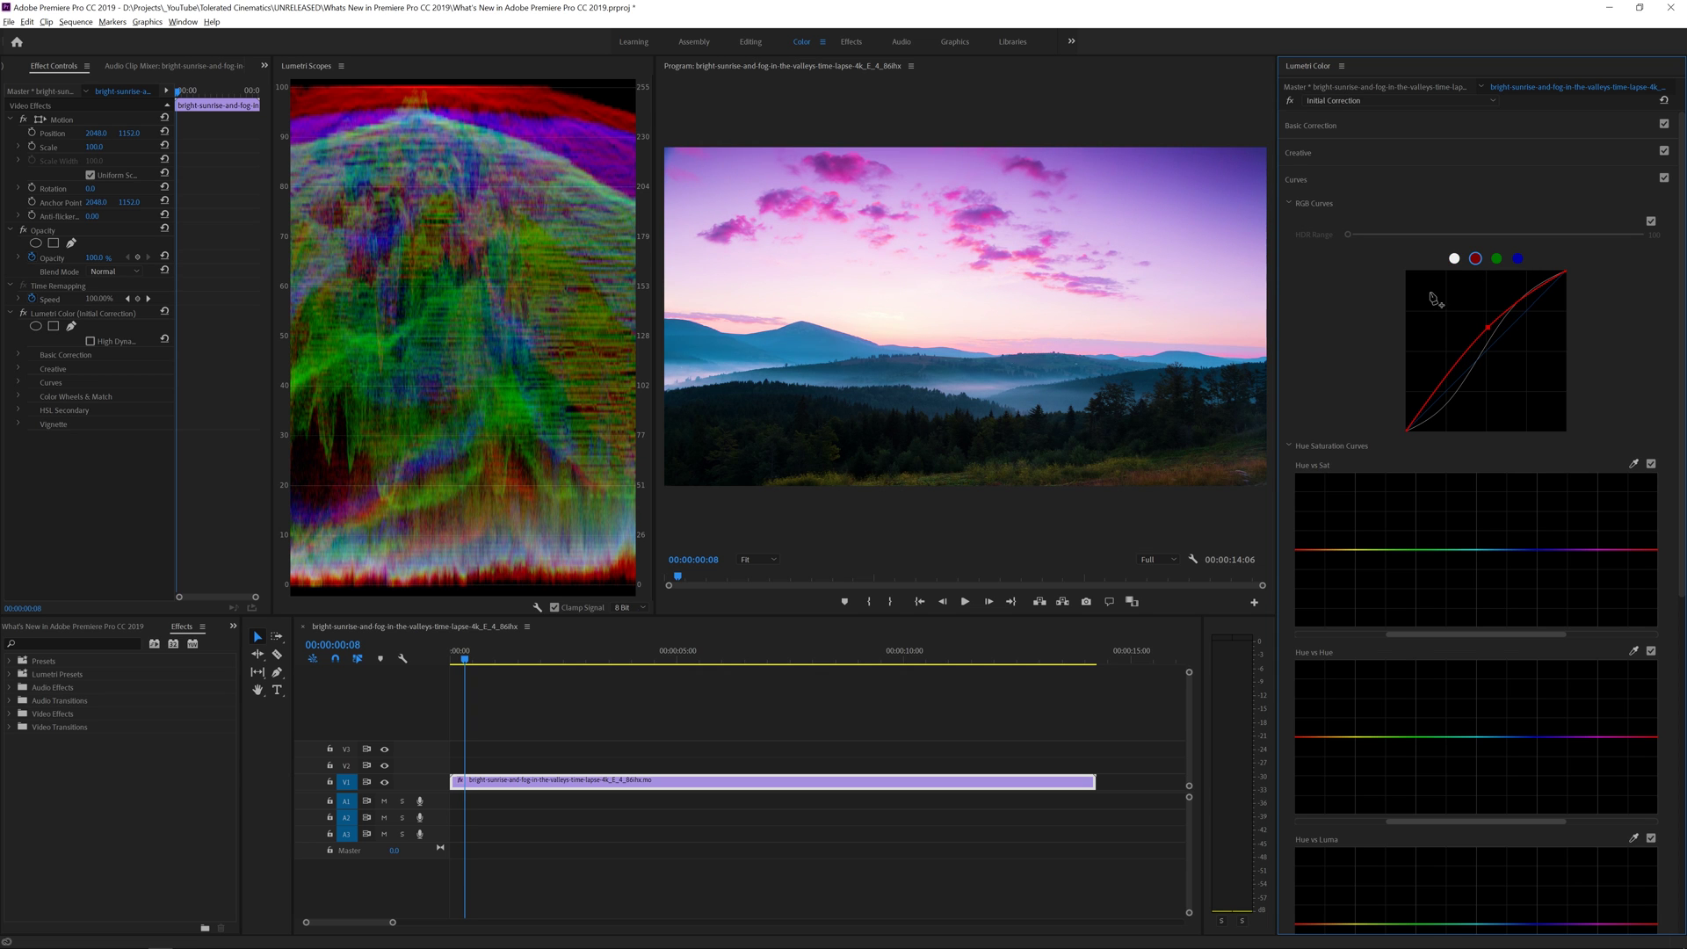
Remove the red and master curve control points so every RGB curve is straight again
ctrl+click(1494, 334)
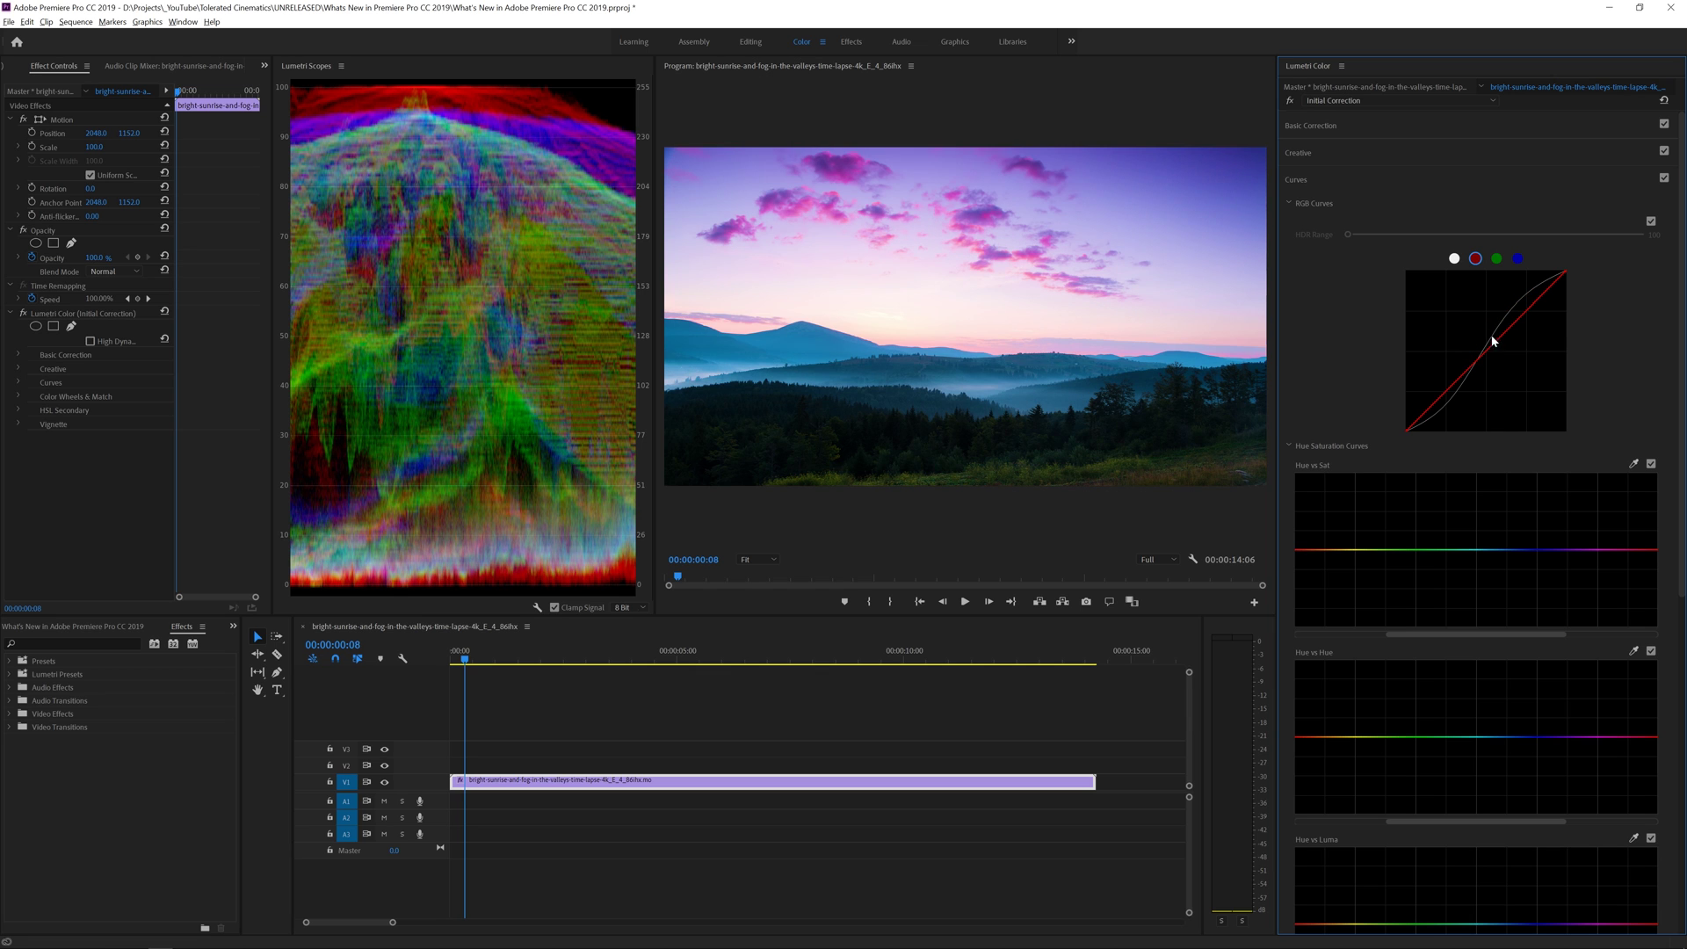
click(1455, 258)
ctrl+click(1514, 314)
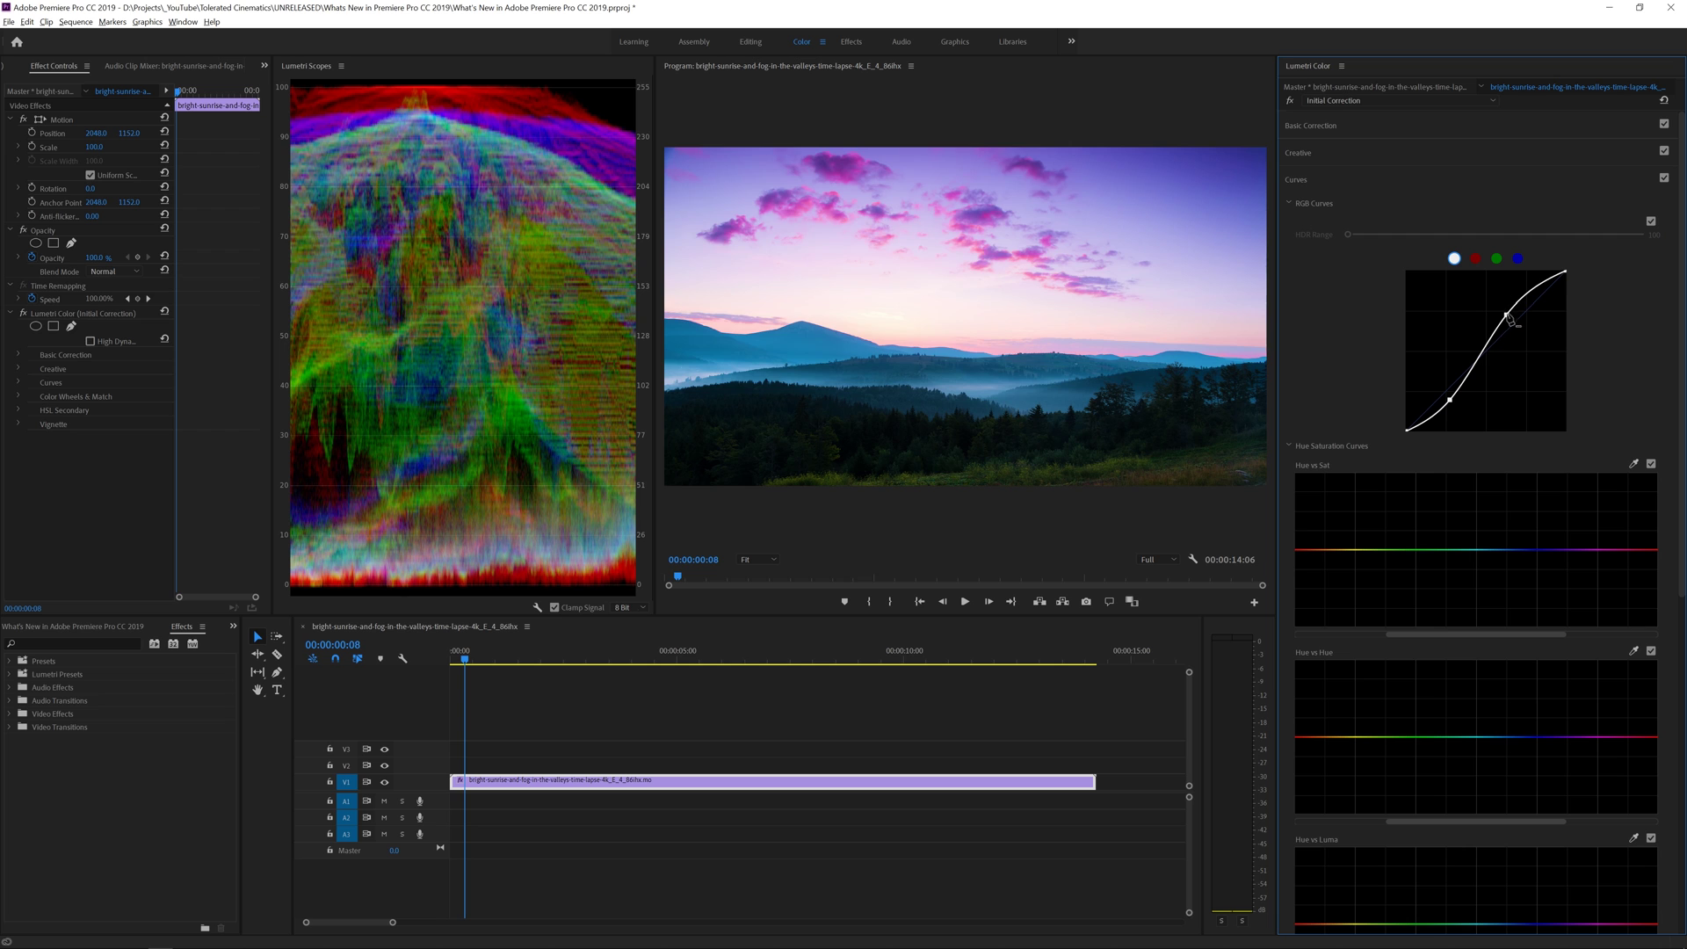
ctrl+click(1451, 404)
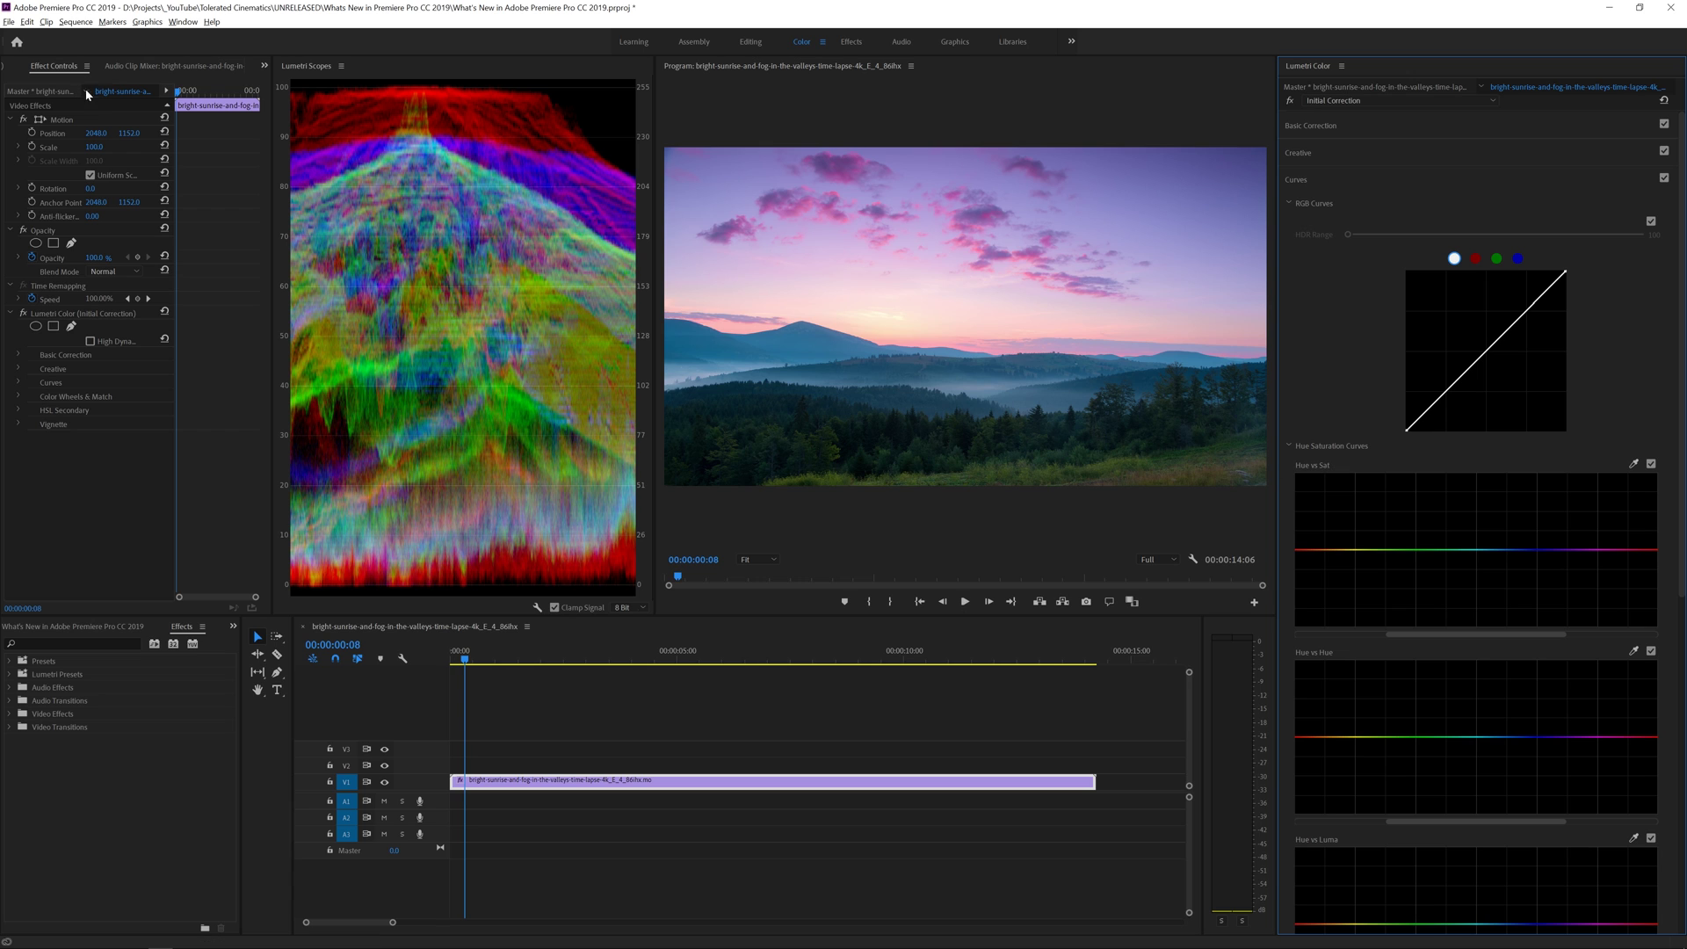
Open the couple-hiking-in-forest sequence from the Project panel
click(86, 631)
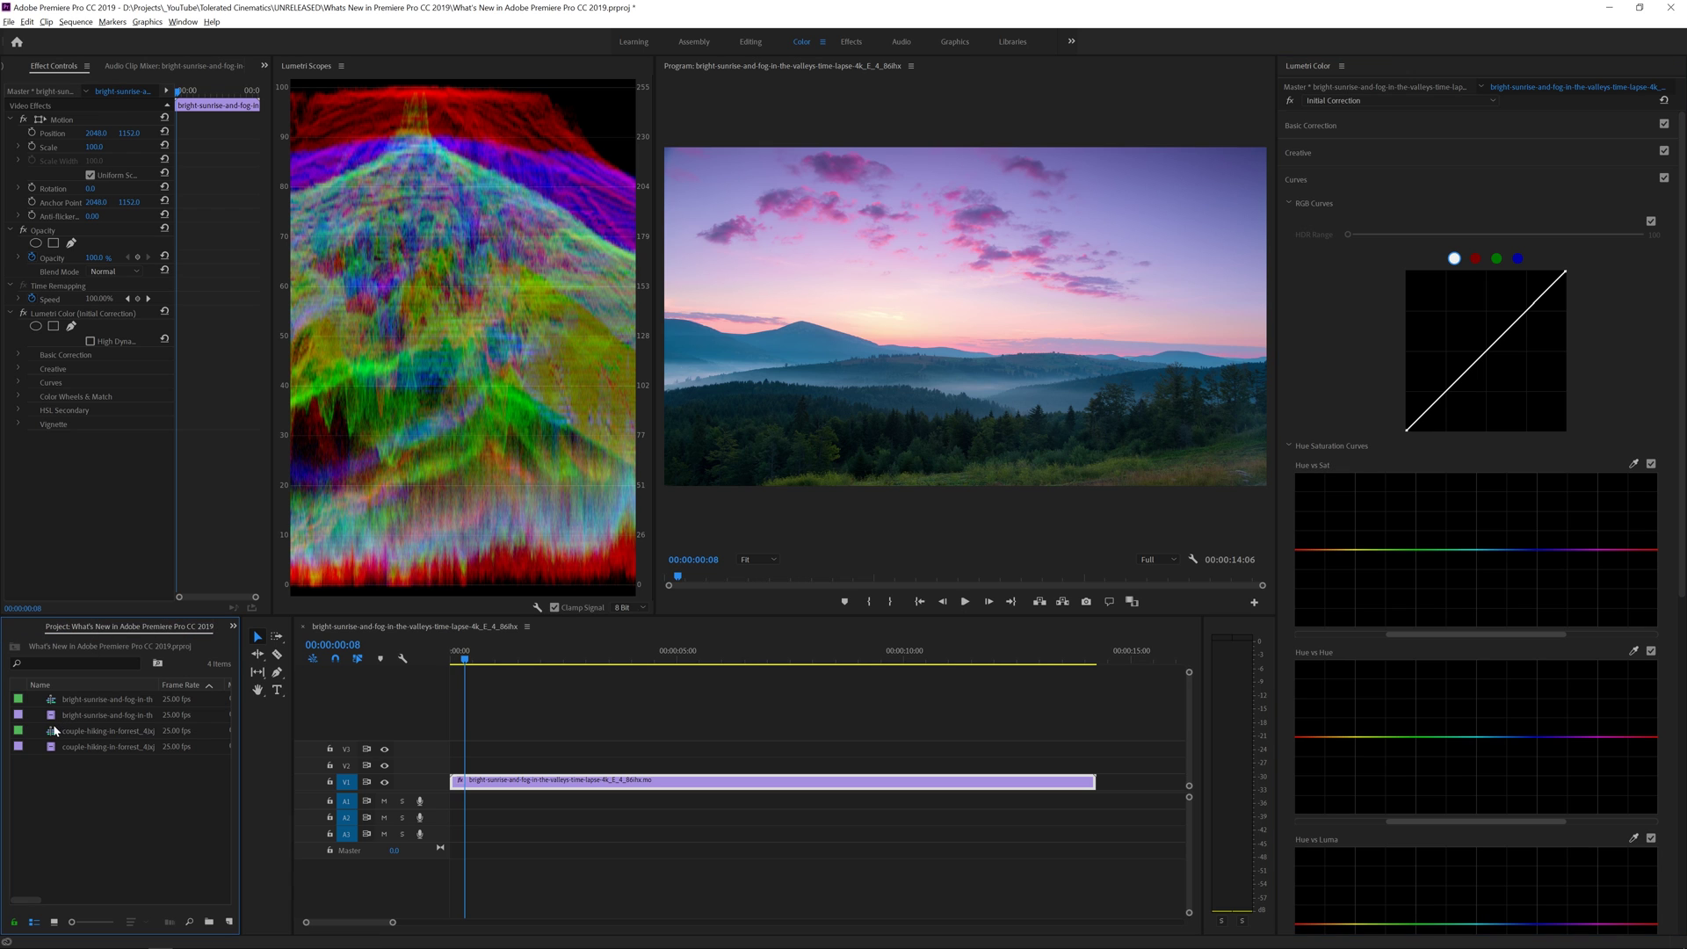
click(50, 702)
double_click(51, 701)
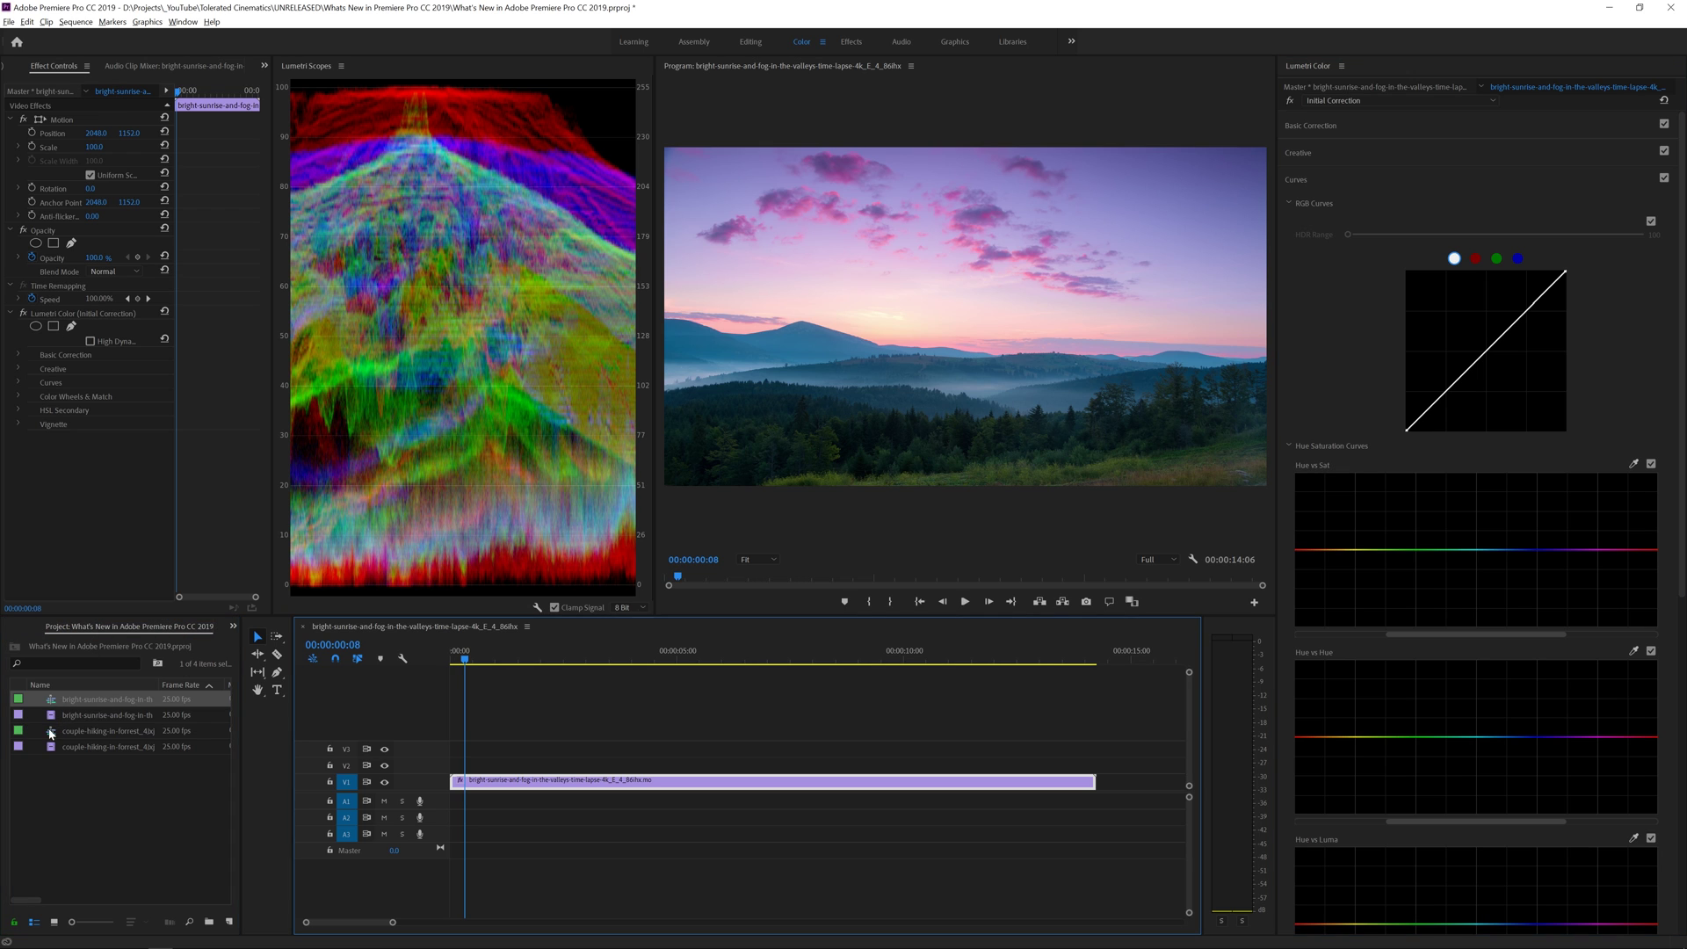
double_click(50, 733)
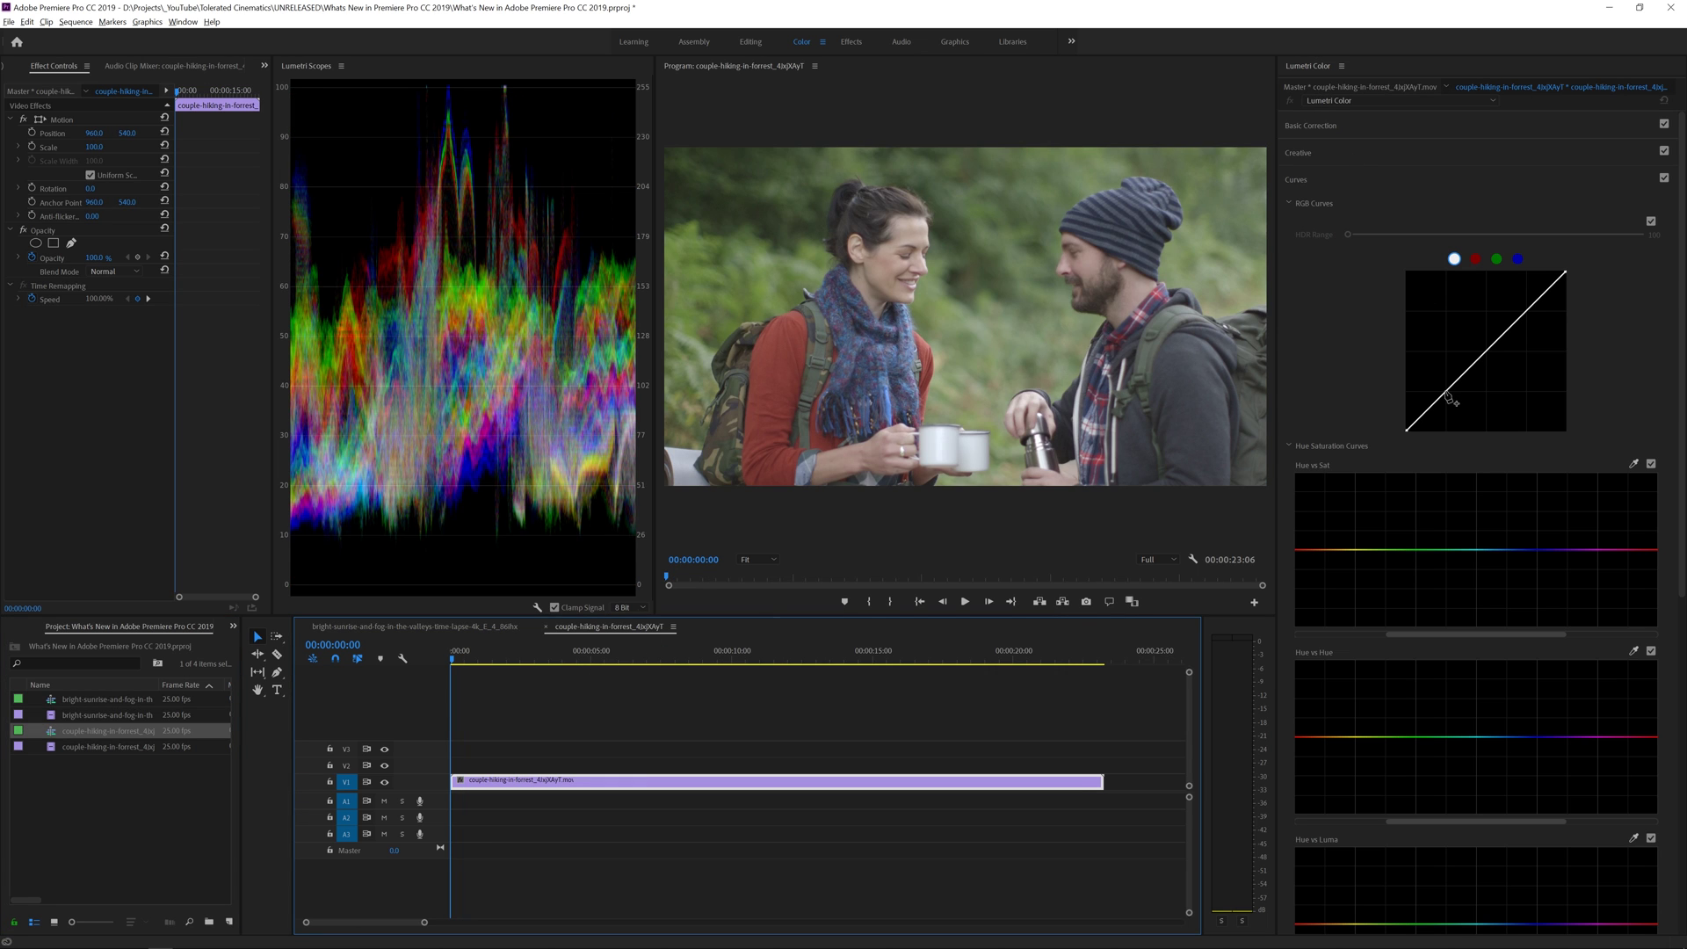
Lower the shadows and lift the highlights on the master RGB curve for a contrast S-curve
drag(1447, 396, 1454, 398)
drag(1503, 332, 1504, 327)
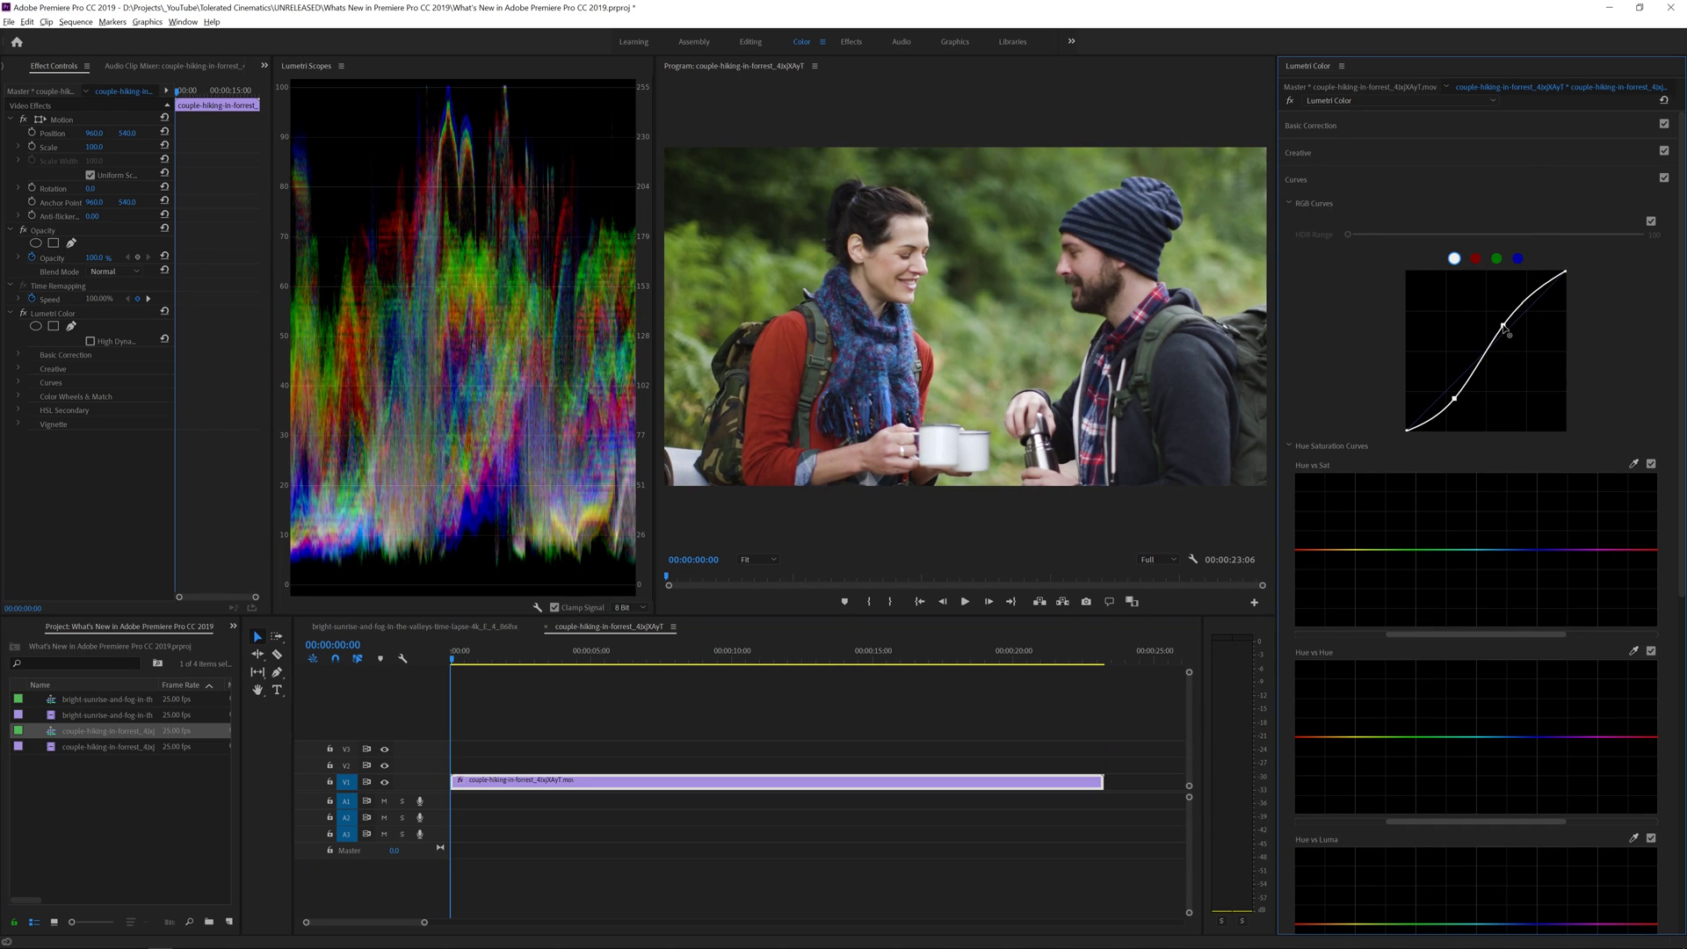
drag(1455, 400, 1453, 398)
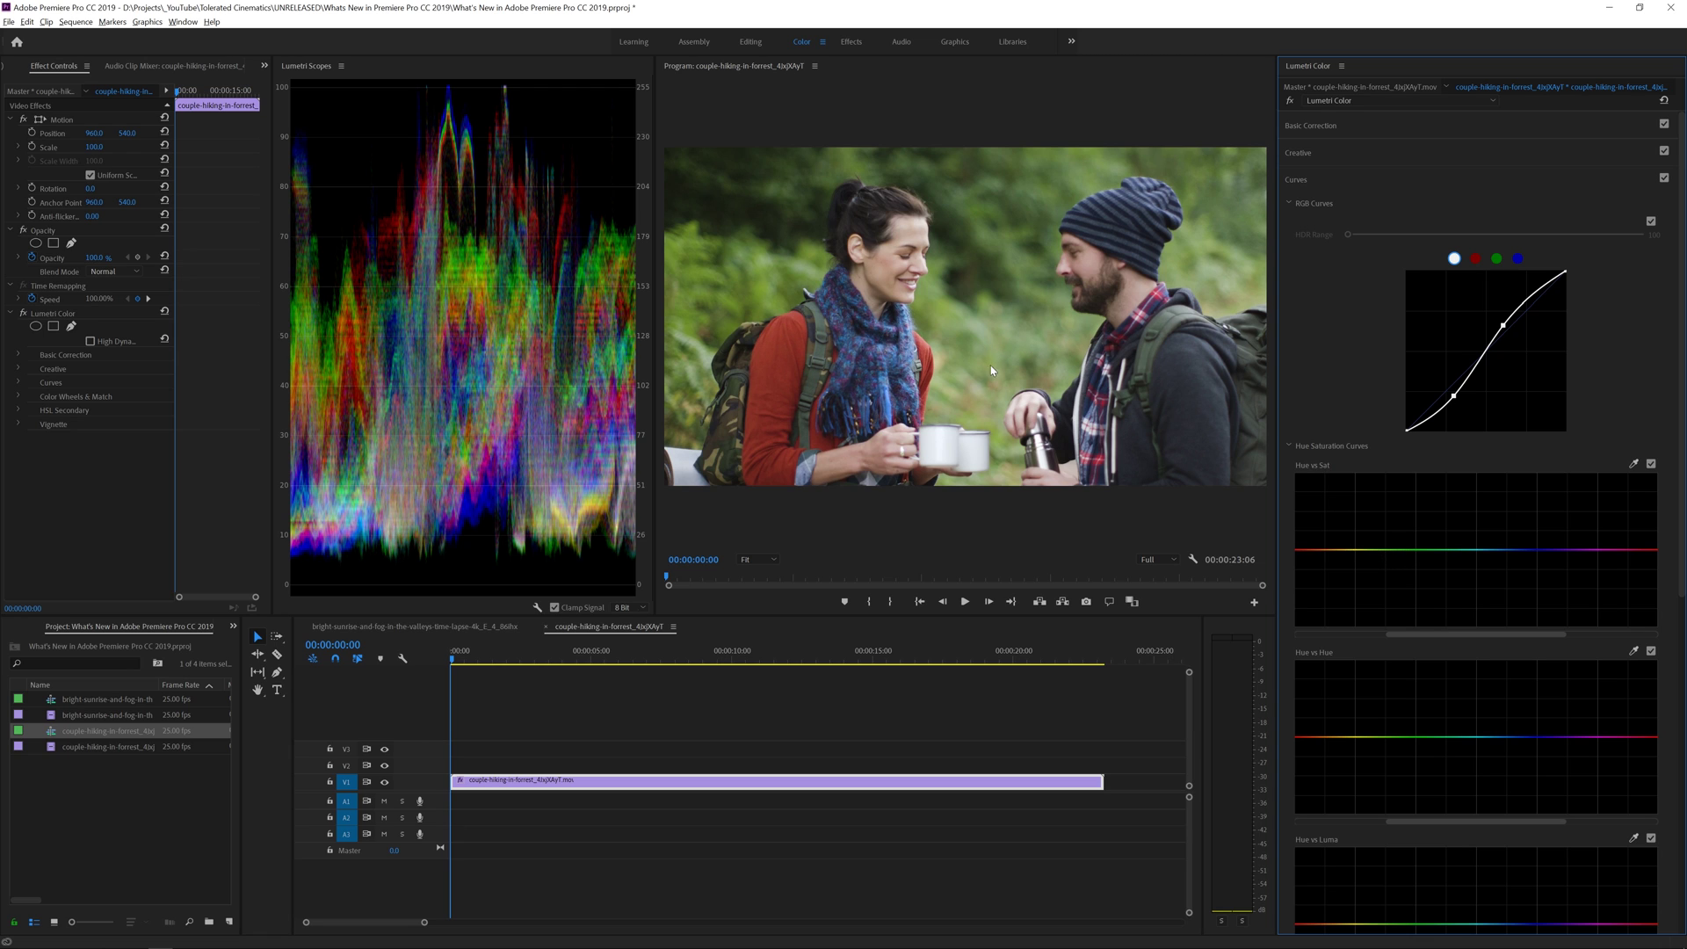
Shape Hue vs Sat to boost reds and oranges and mute greens, then anchor Hue vs Hue's red end
click(1363, 550)
click(1460, 550)
drag(1417, 549, 1413, 616)
drag(1362, 550, 1440, 618)
drag(1346, 552, 1334, 539)
click(1317, 552)
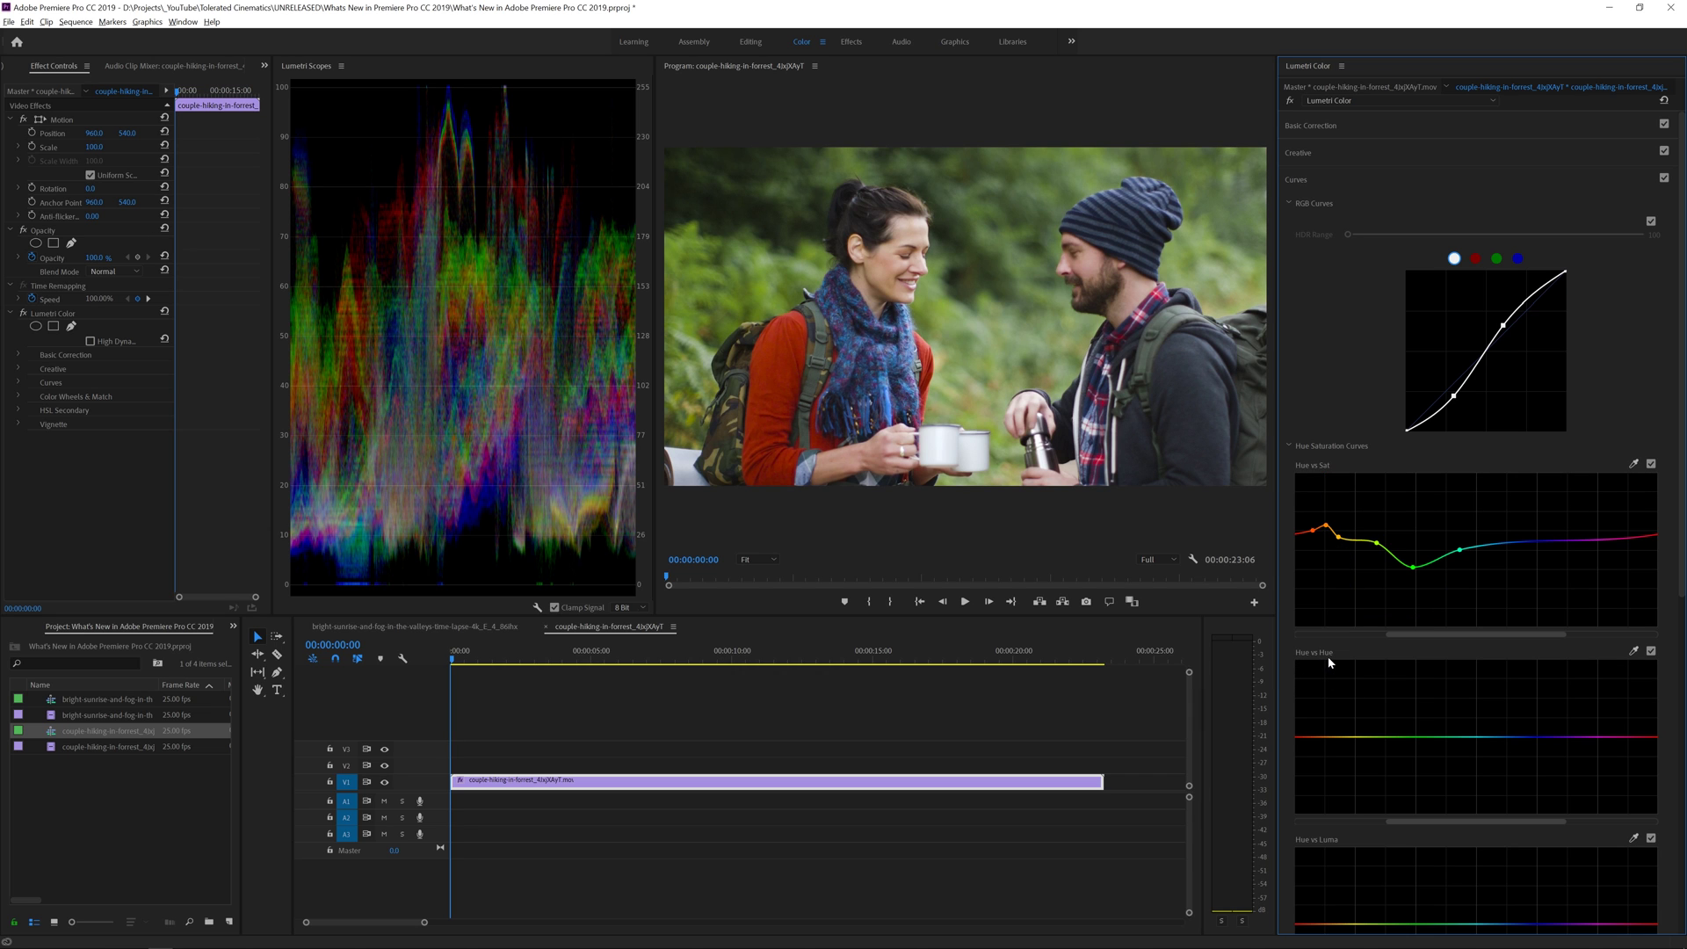
click(1302, 739)
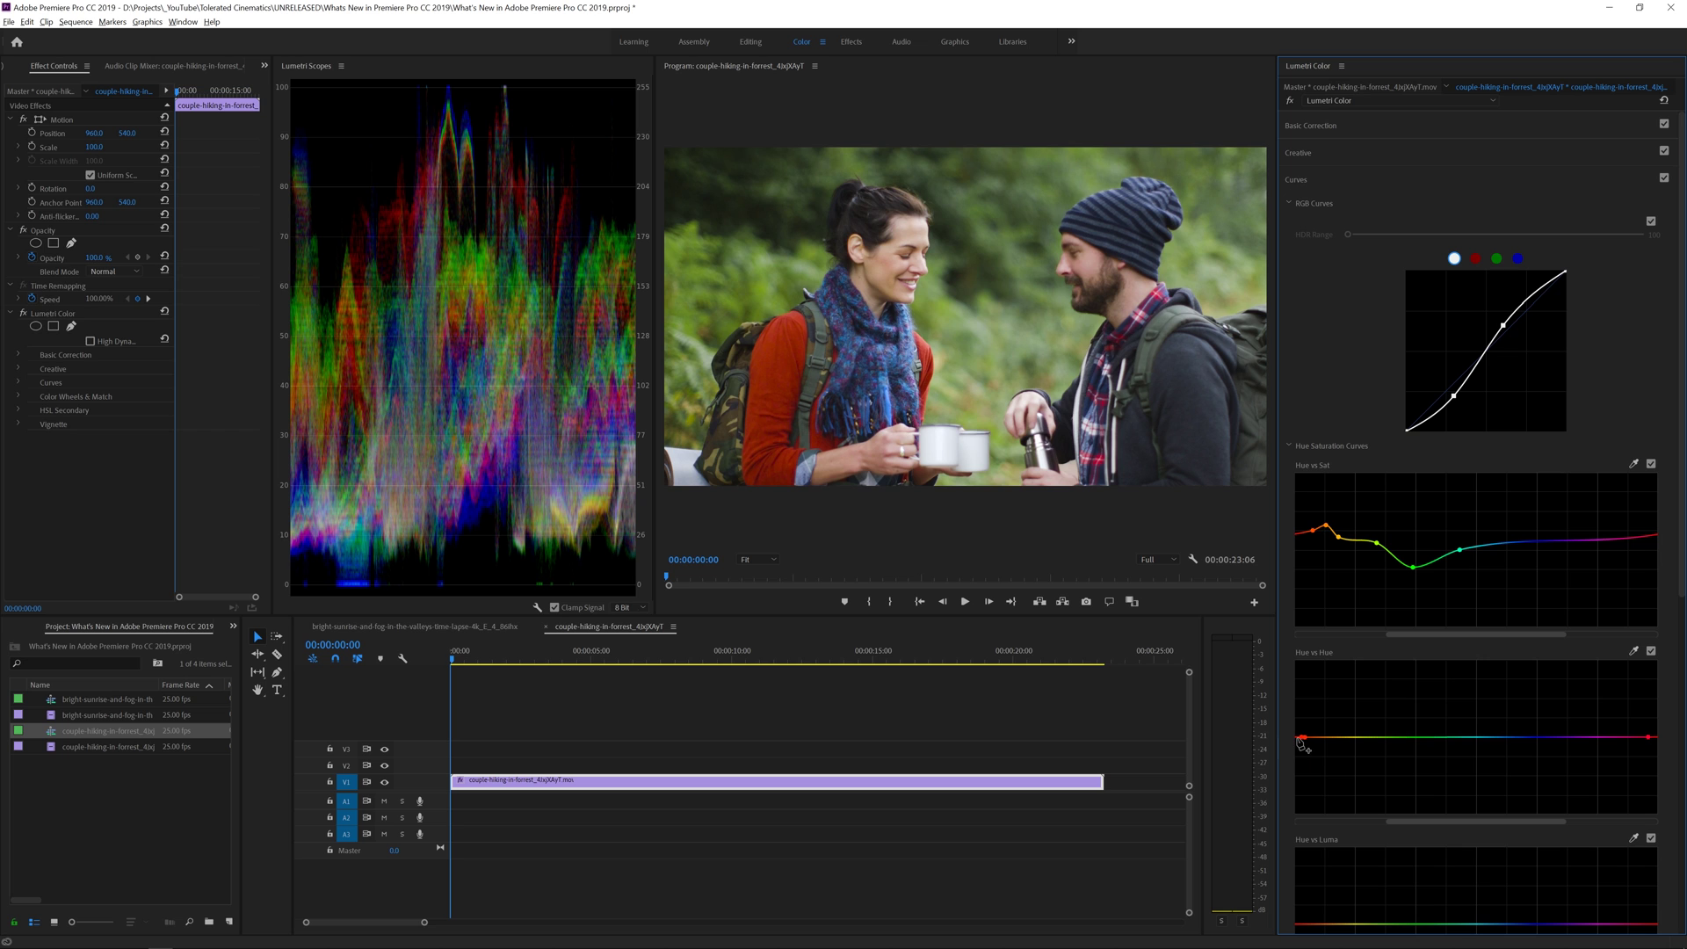
mouse_move(1300, 739)
mouse_down()
mouse_move(1300, 690)
mouse_move(1313, 735)
mouse_move(1304, 717)
mouse_move(1295, 735)
mouse_up()
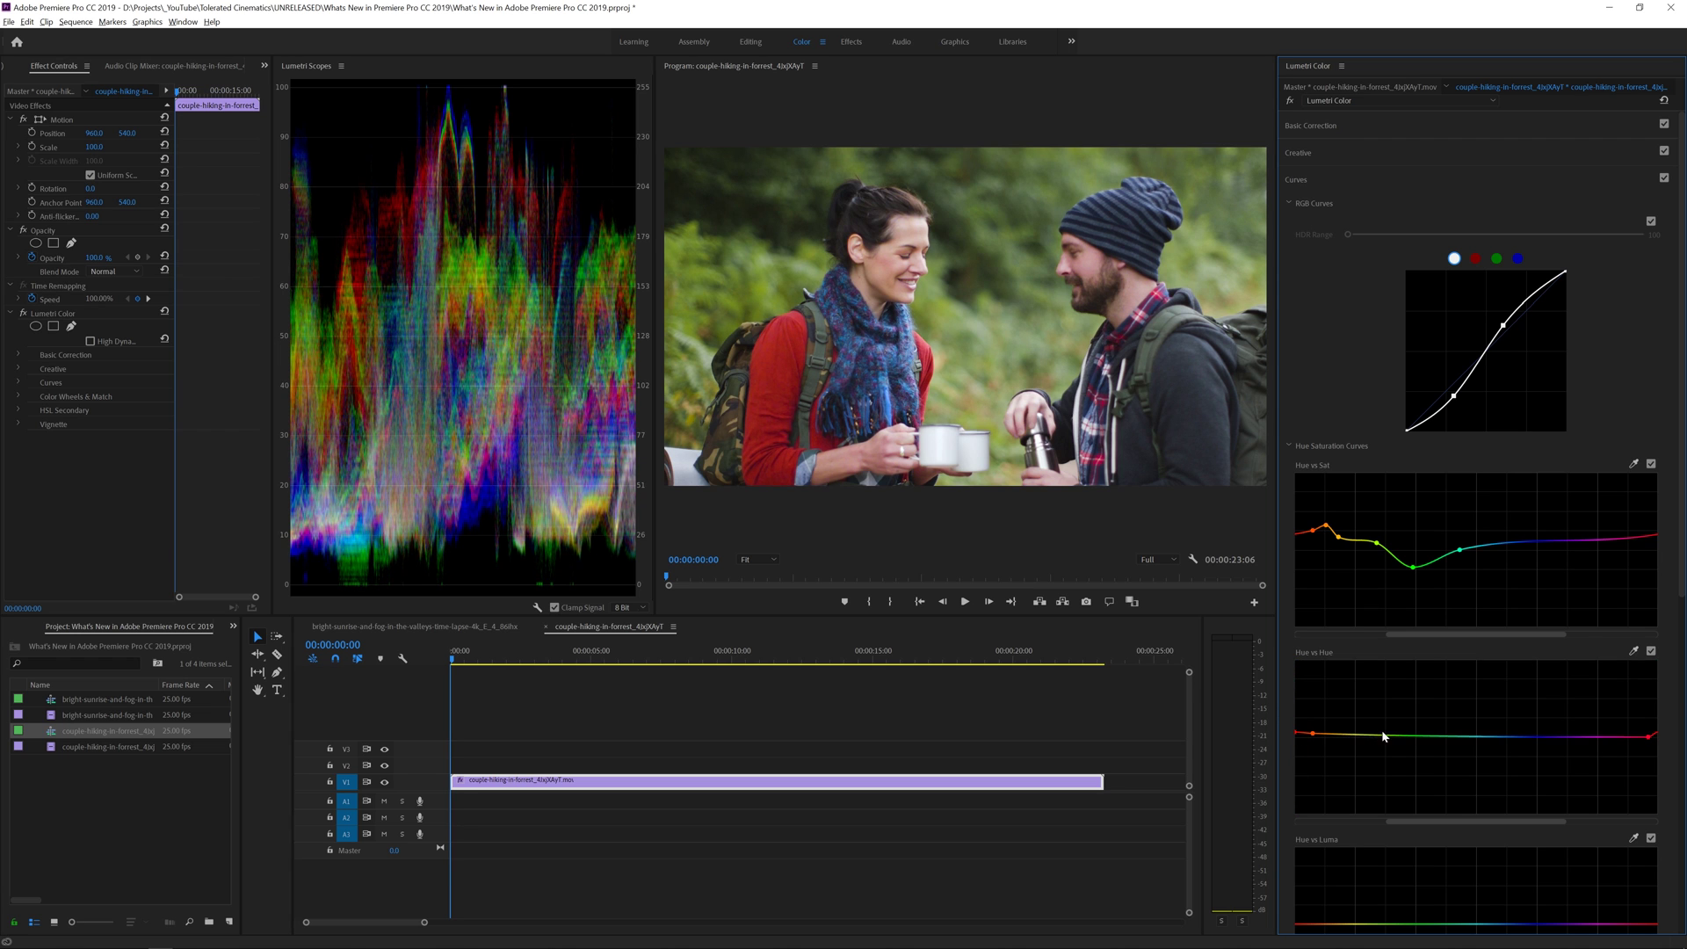
Add Hue vs Hue points shifting the green foliage to orange and bumping up the purples
click(1335, 735)
click(1441, 734)
drag(1389, 734, 1442, 719)
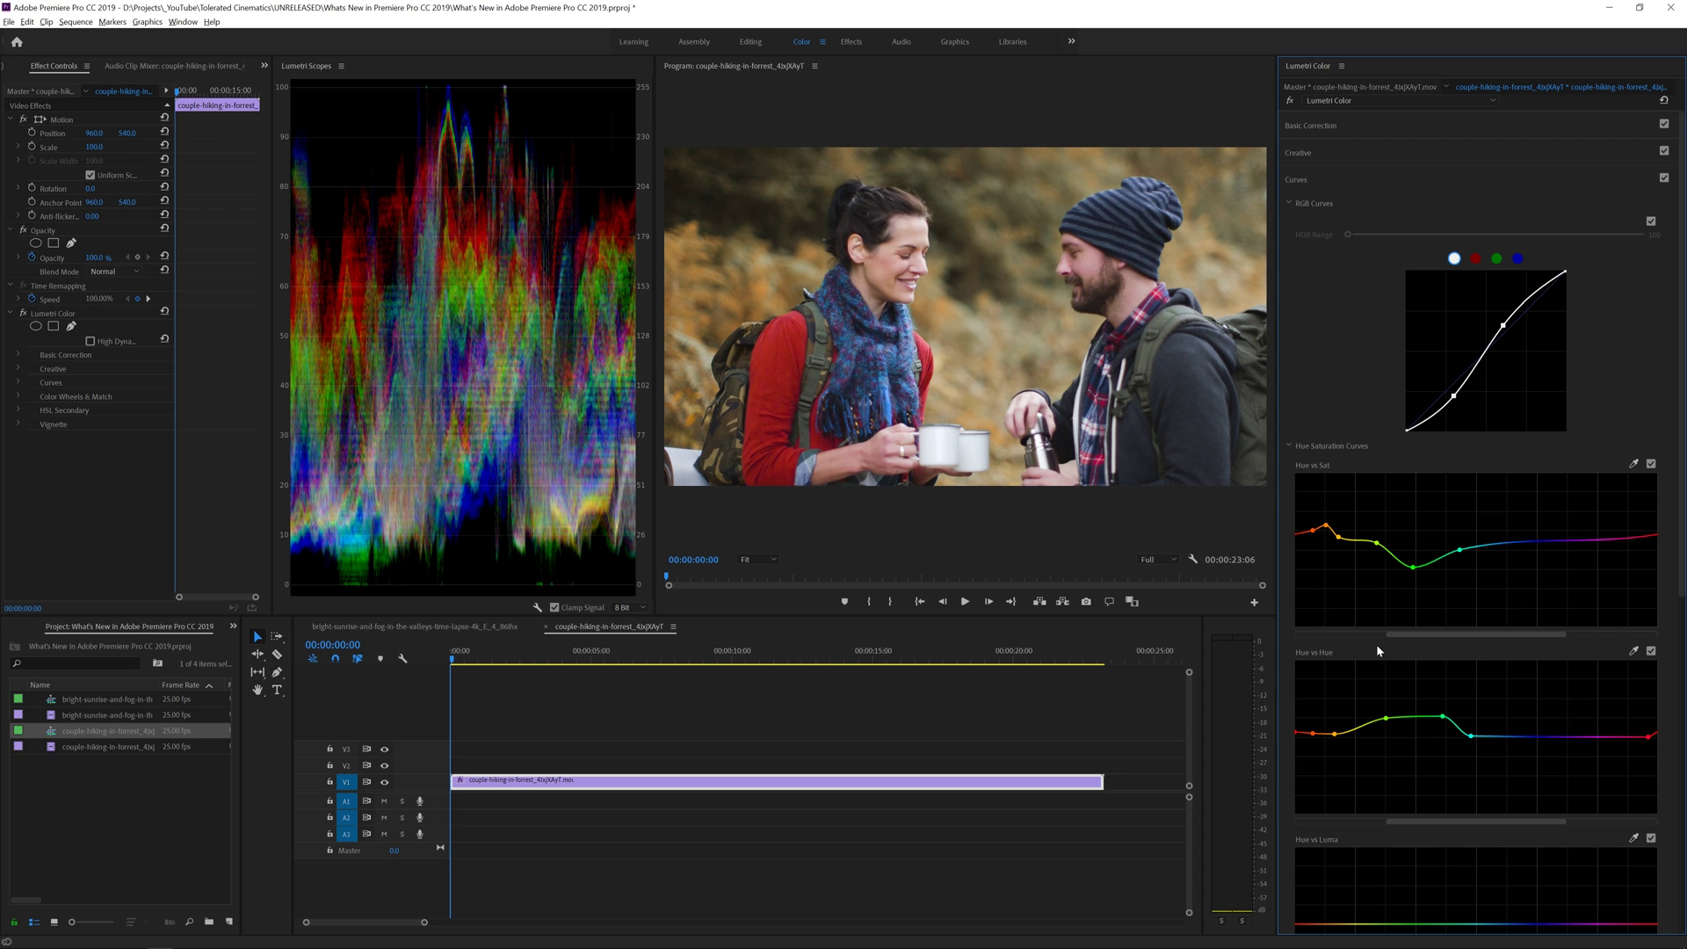
click(1327, 735)
mouse_move(1328, 739)
mouse_down()
mouse_move(1347, 735)
mouse_move(1334, 708)
mouse_move(1316, 736)
mouse_up()
click(1615, 738)
mouse_move(1551, 735)
mouse_down()
mouse_move(1557, 767)
mouse_move(1543, 725)
mouse_up()
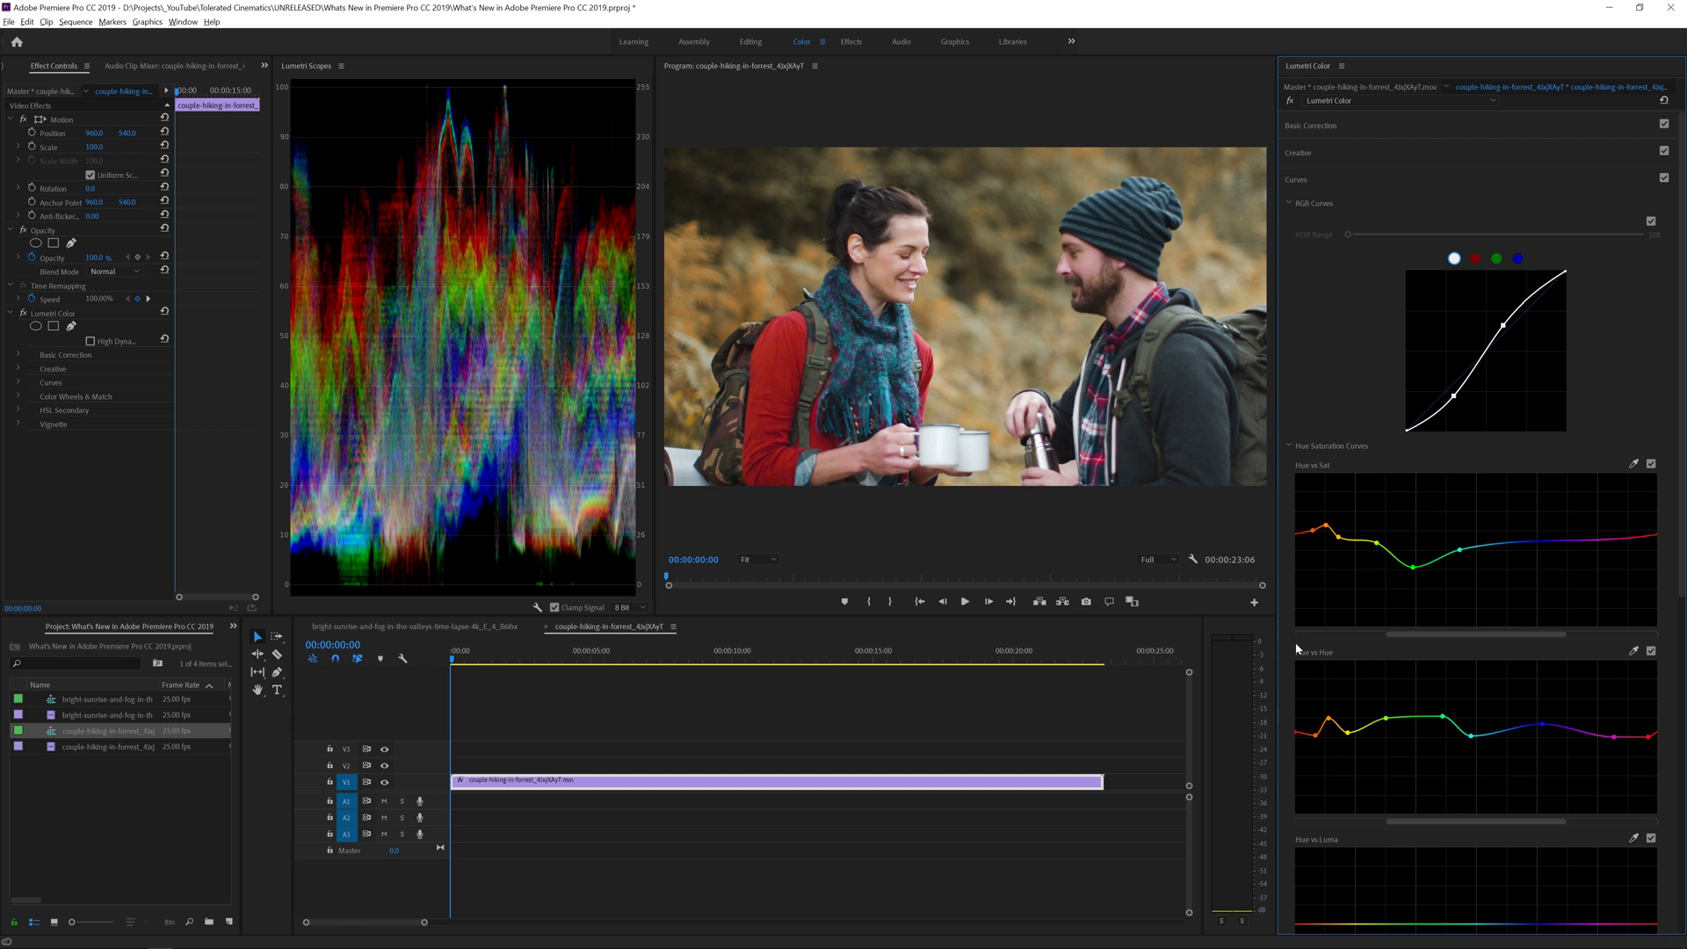
Add a Hue vs Luma point and pull it down to darken the red-orange hues
scroll(1297, 659, down, 1)
scroll(1297, 659, down, 2)
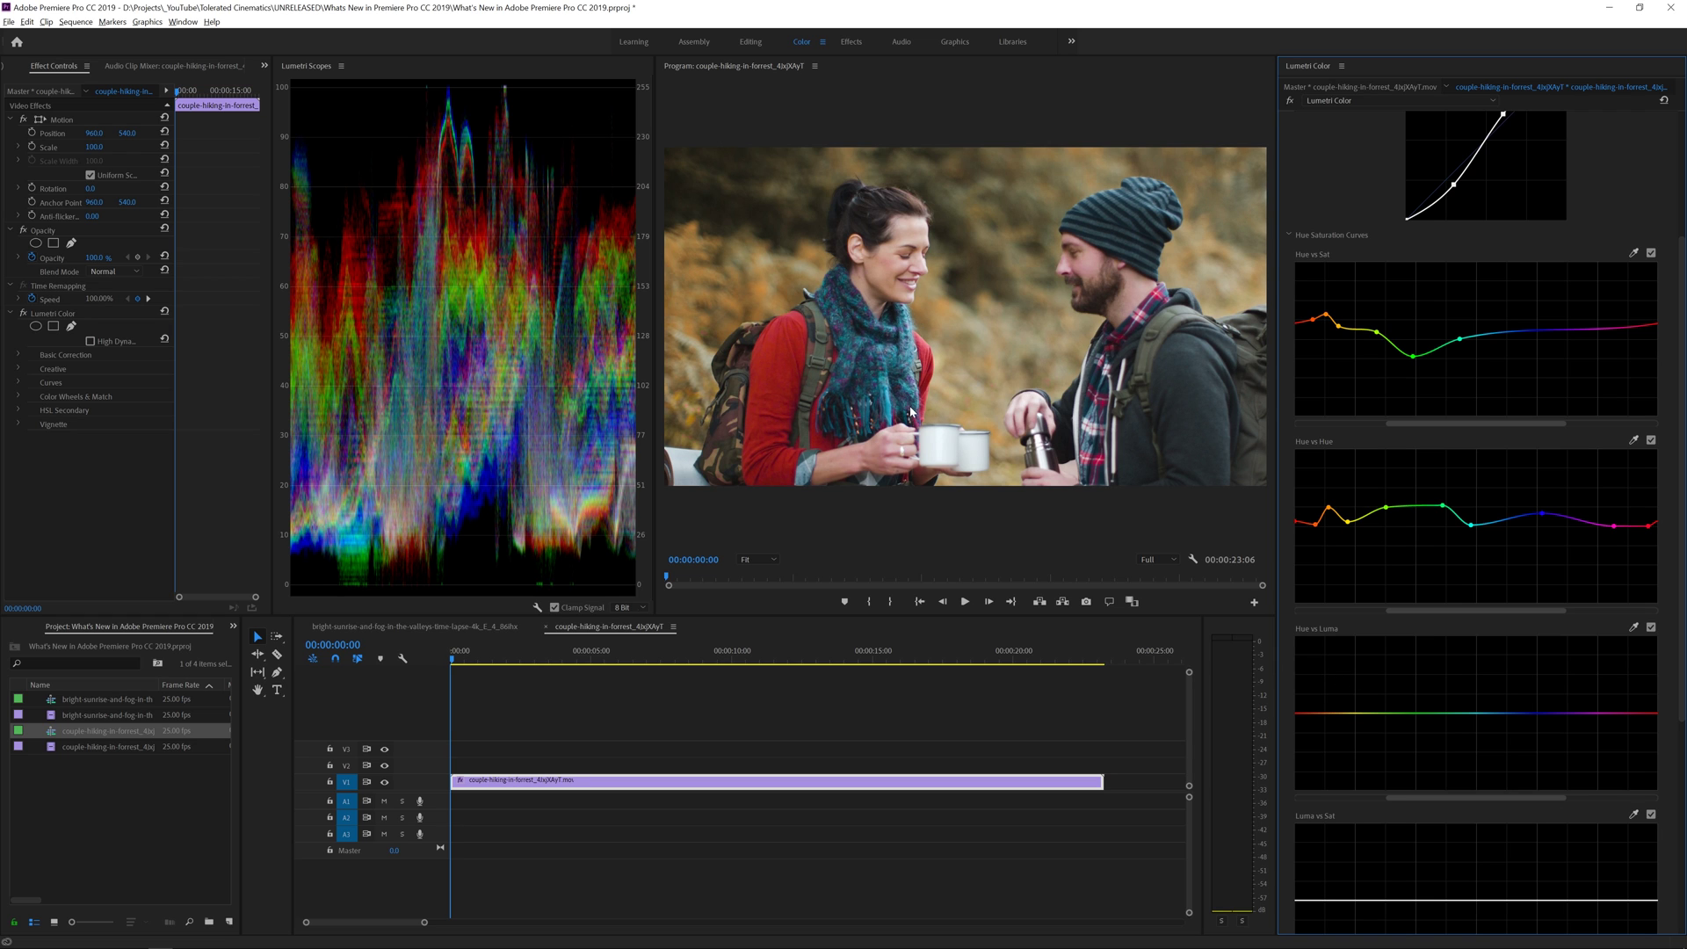
click(1376, 713)
drag(1342, 722, 1343, 708)
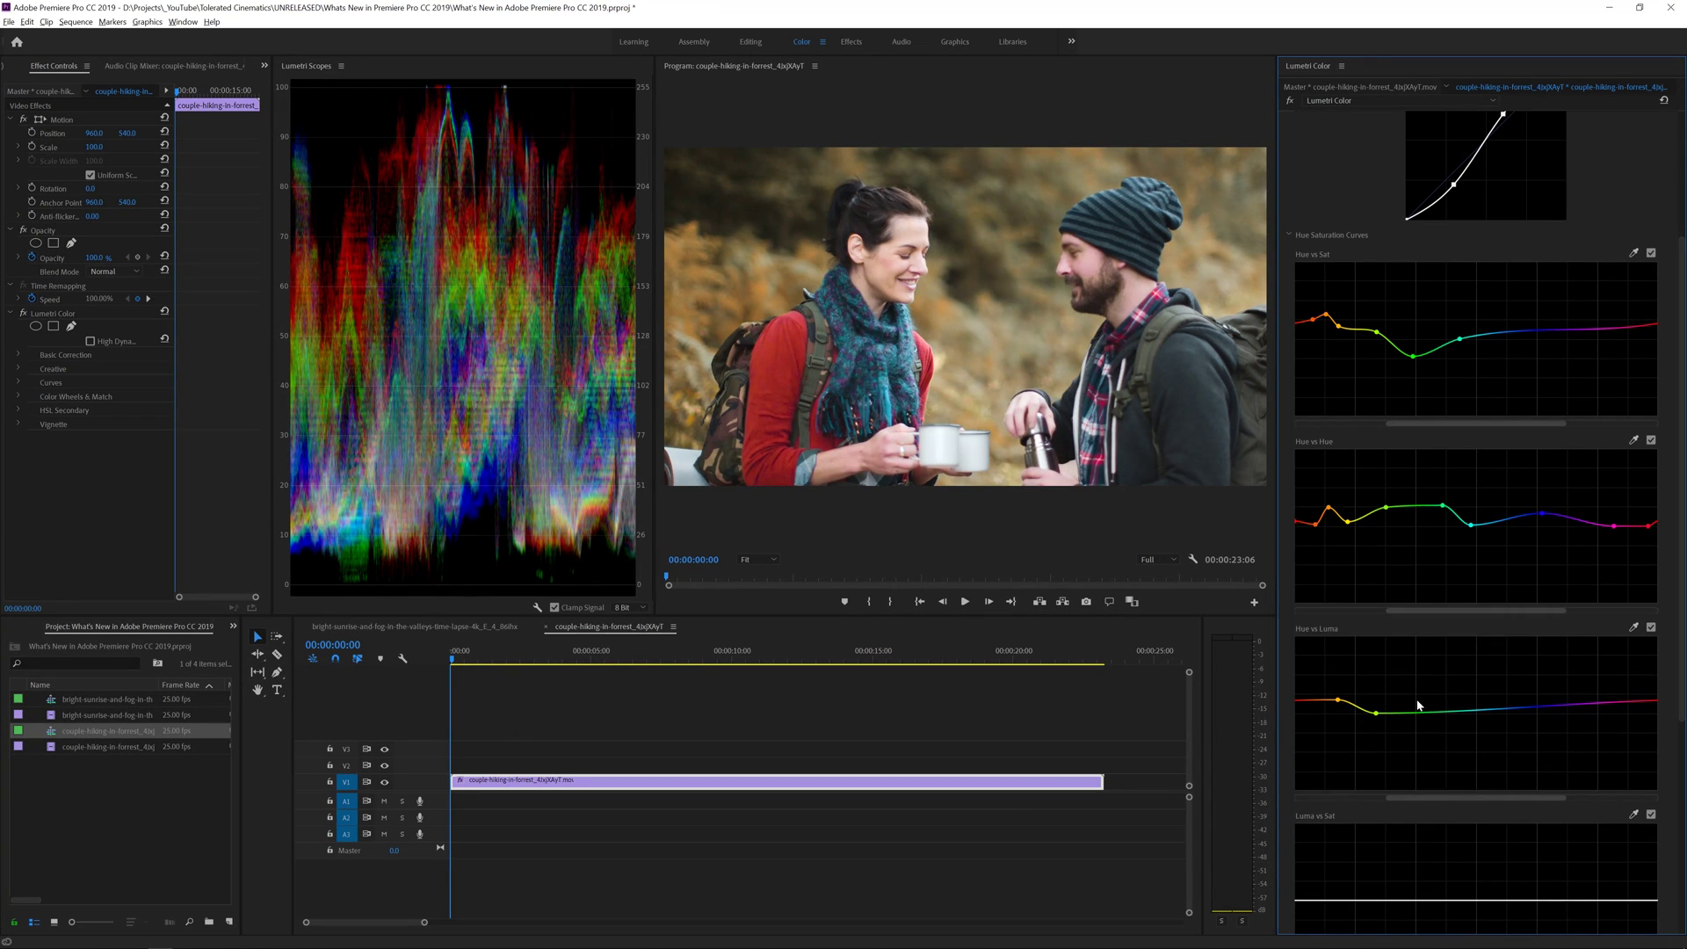
Lower the Hue vs Luma blue-purple end and raise a peak brightening the blue hues
drag(1622, 702, 1631, 719)
drag(1510, 713, 1509, 686)
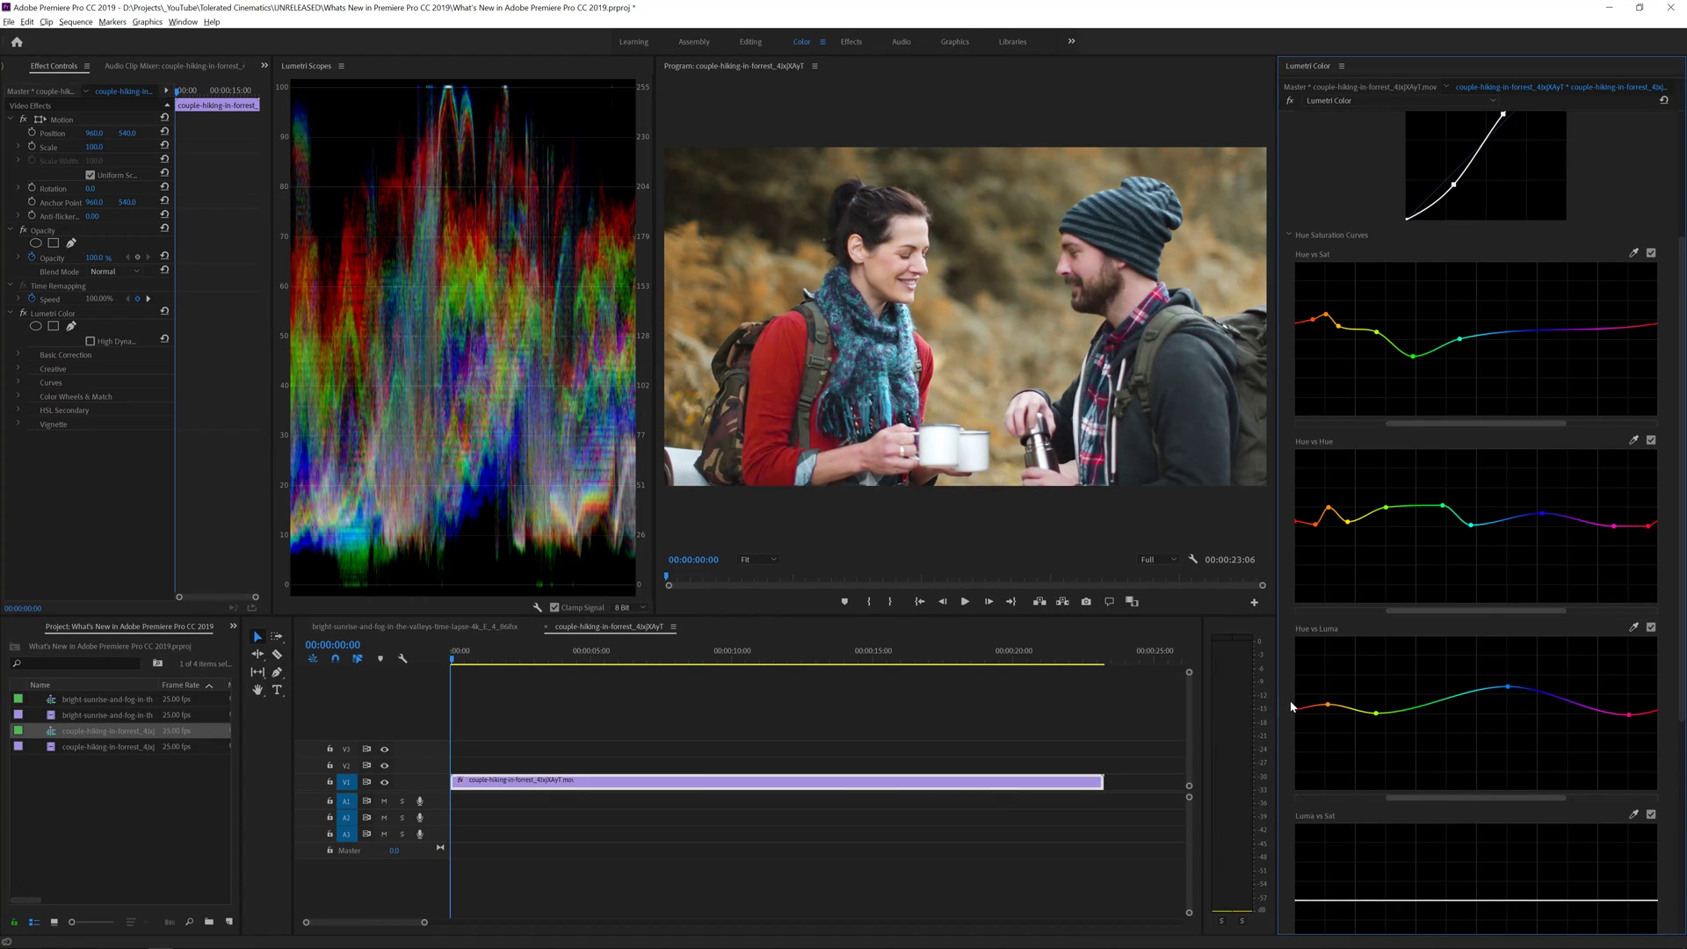
scroll(1292, 706, down, 5)
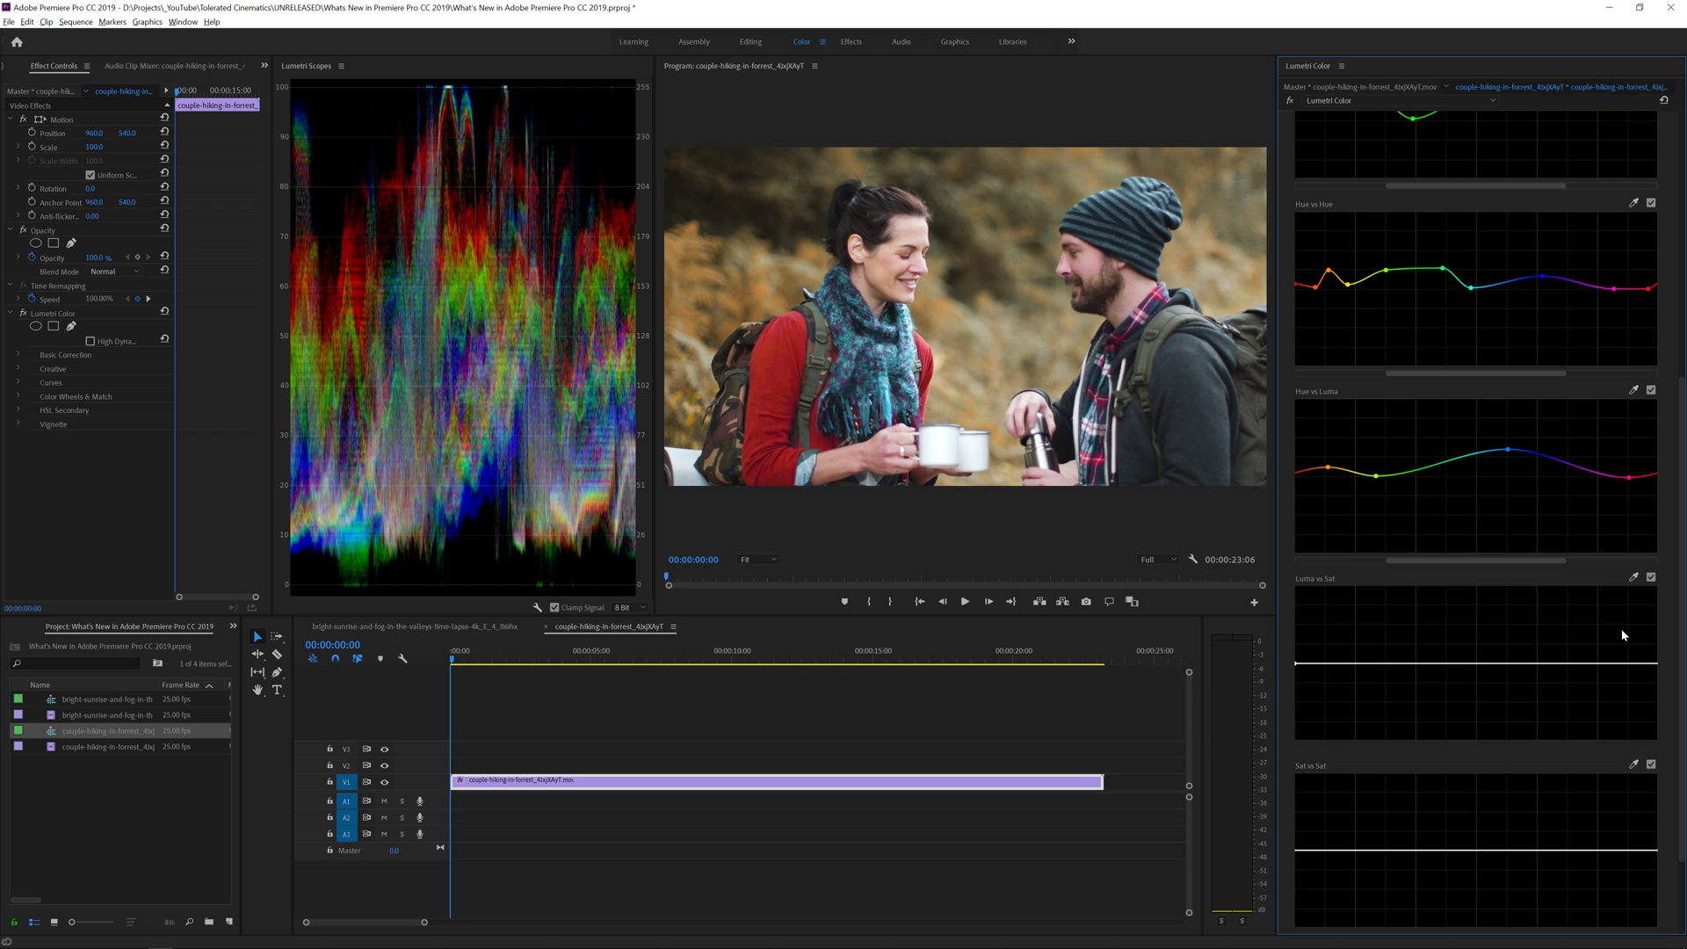
Raise the Luma vs Sat right endpoint and lower the left endpoint, saturating highlights and muting shadows
click(1296, 665)
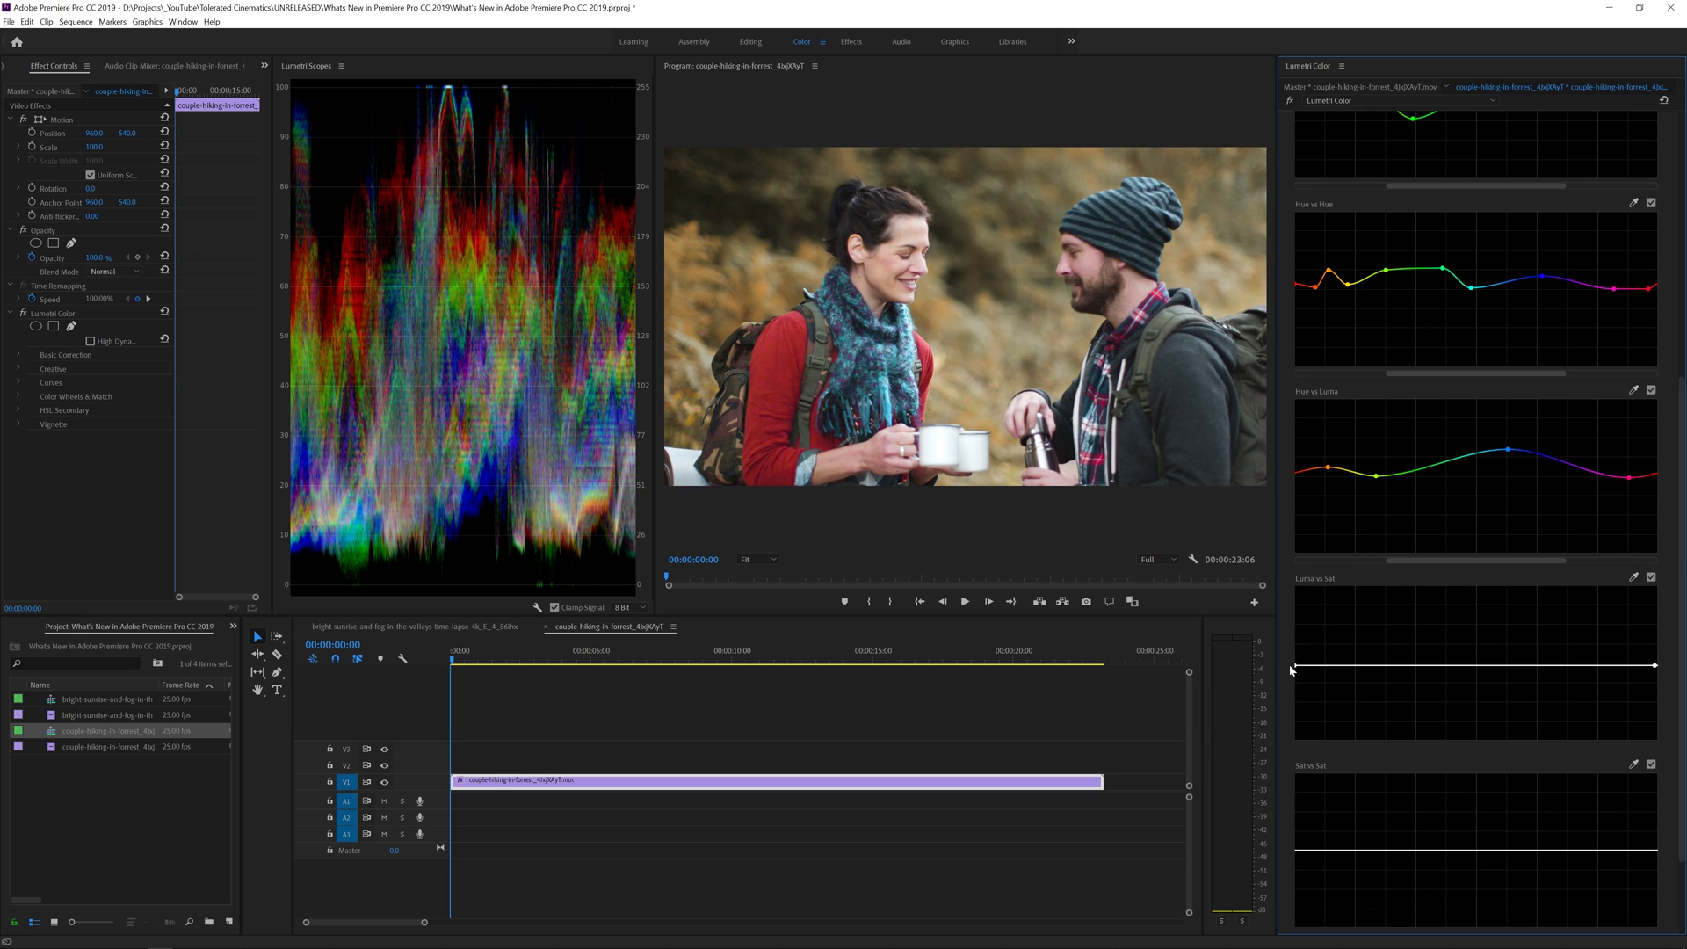
drag(1655, 666, 1659, 627)
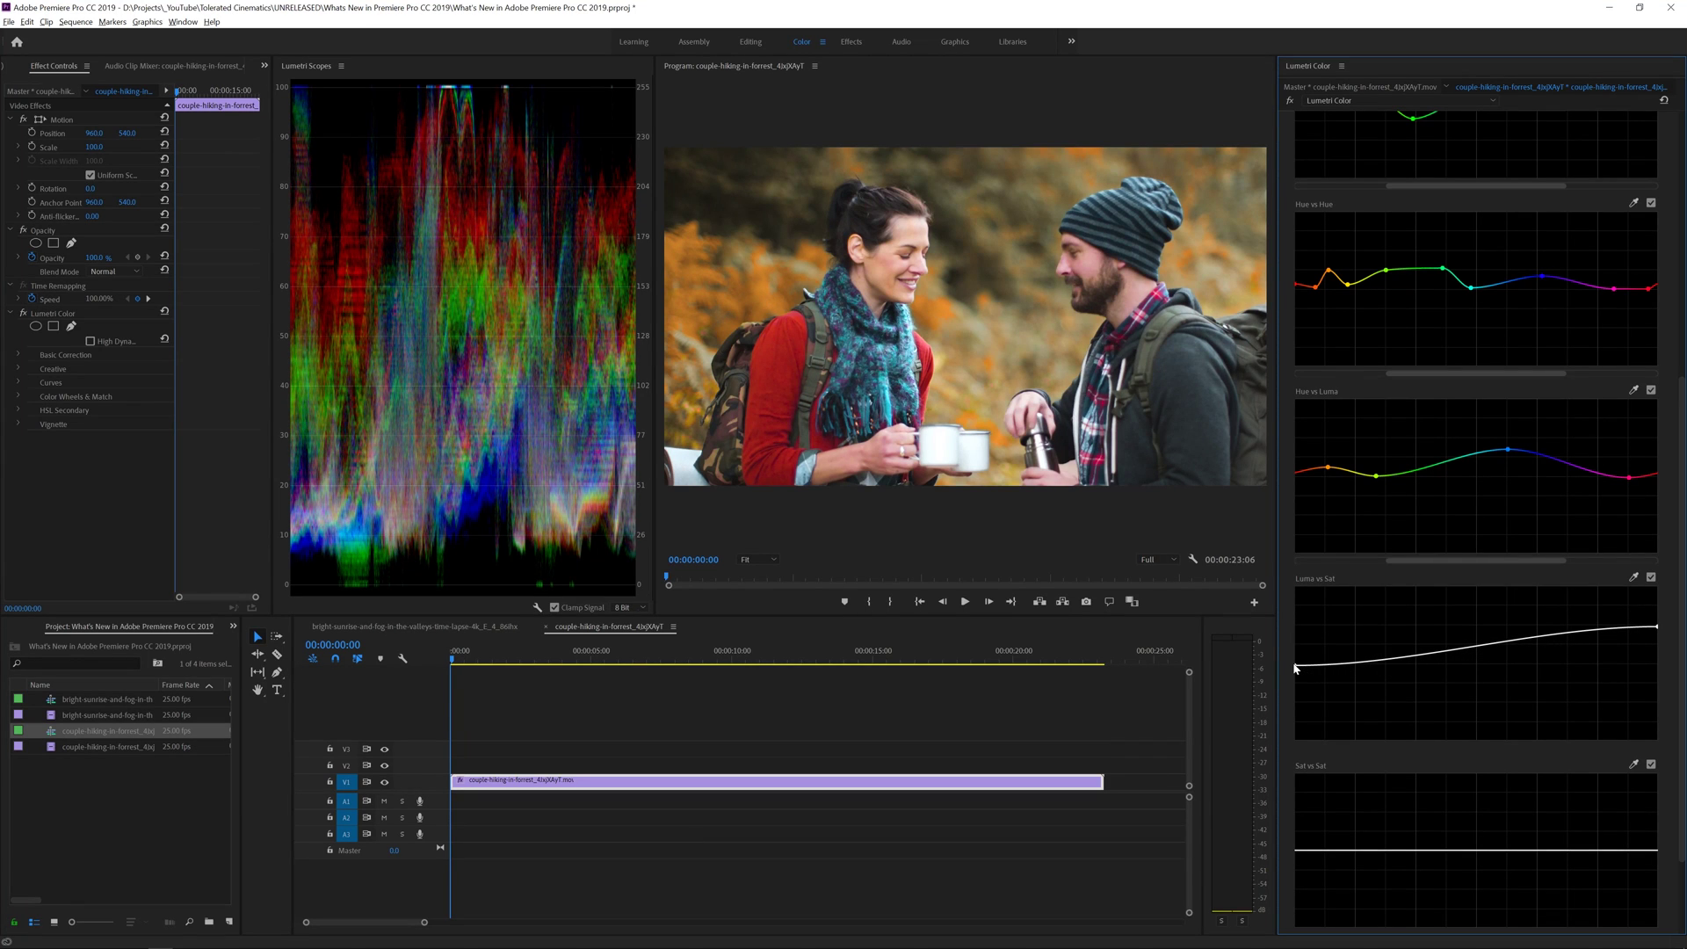
drag(1298, 670, 1292, 691)
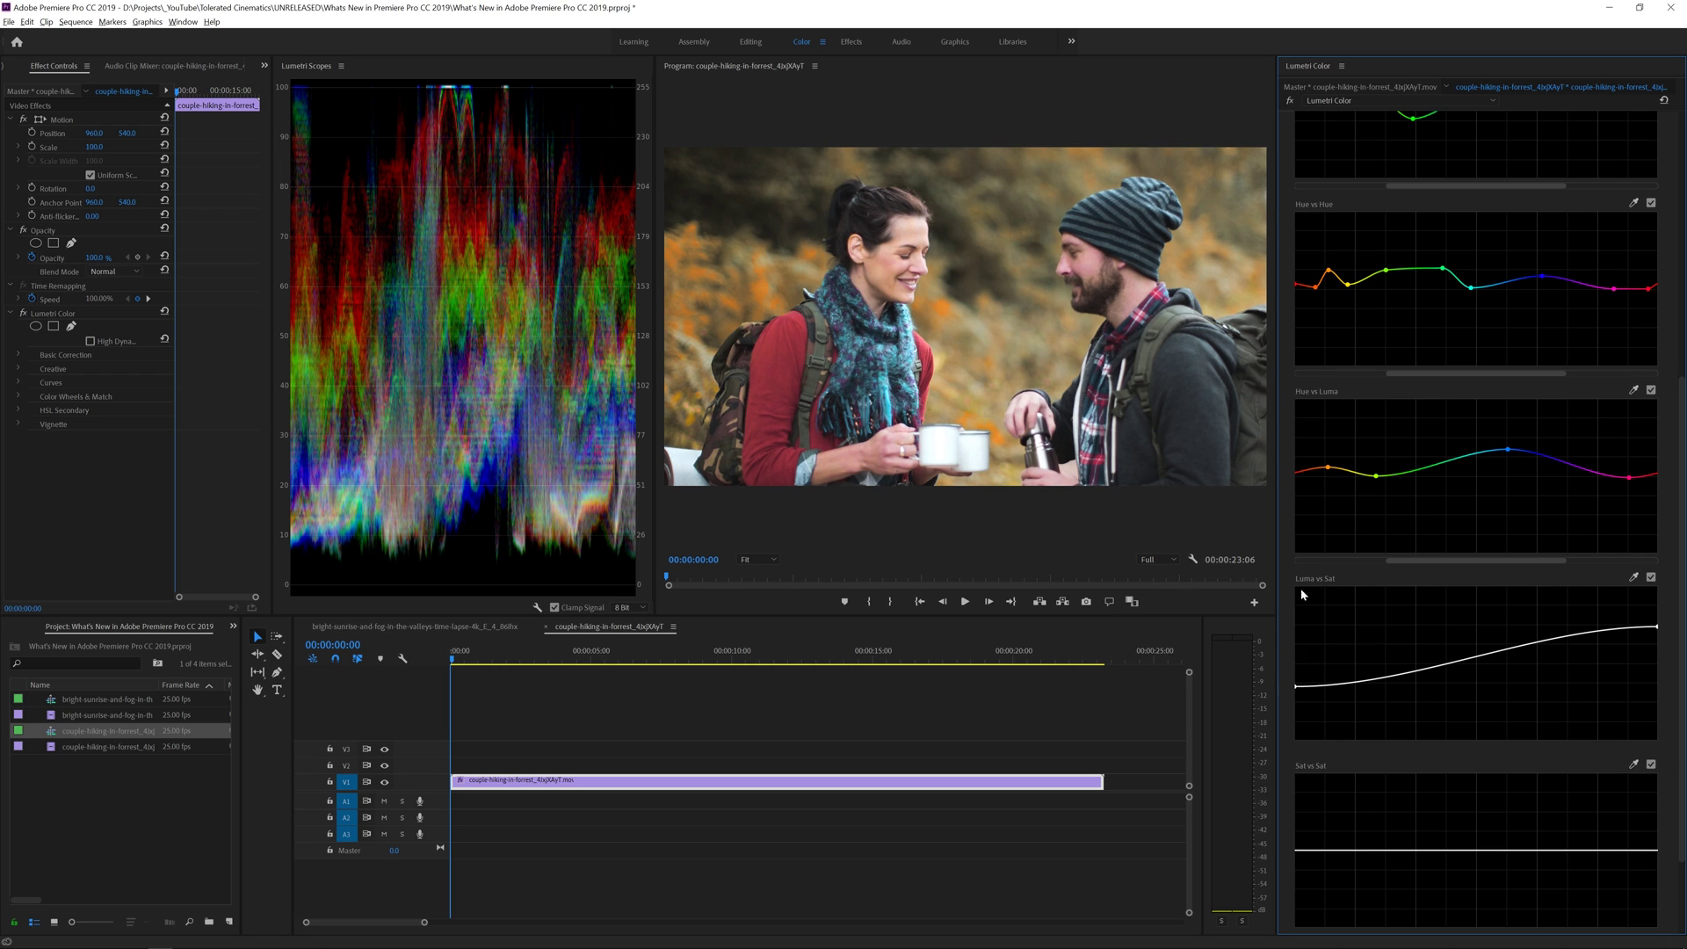
scroll(1285, 629, down, 2)
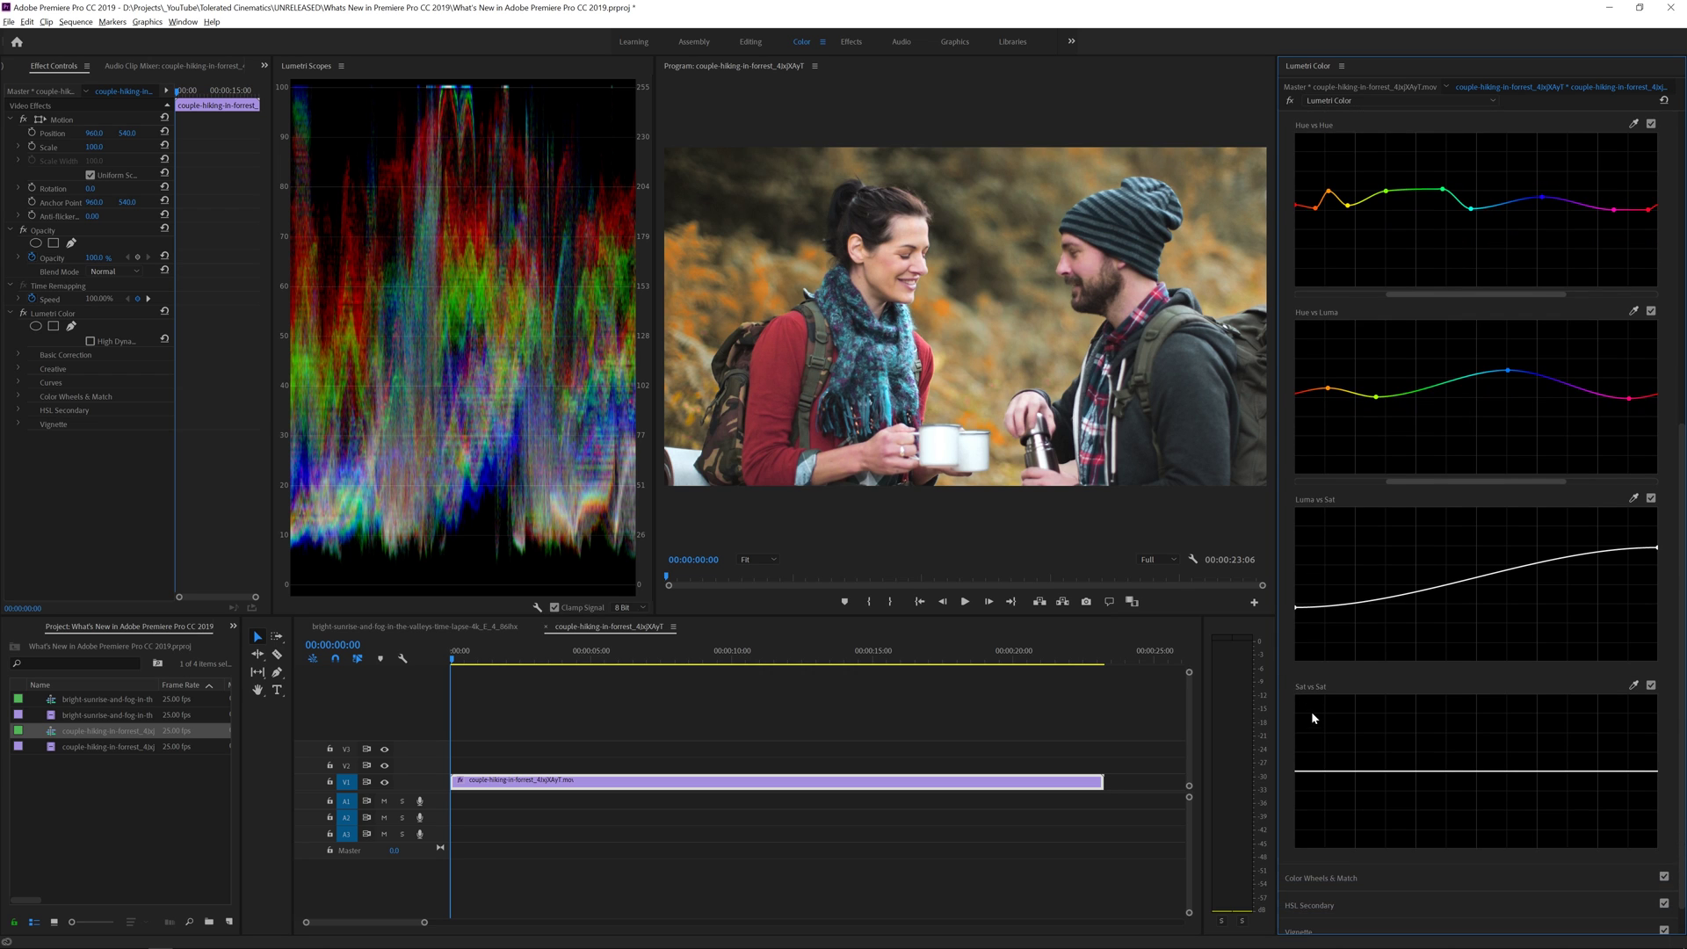
scroll(1294, 700, down, 1)
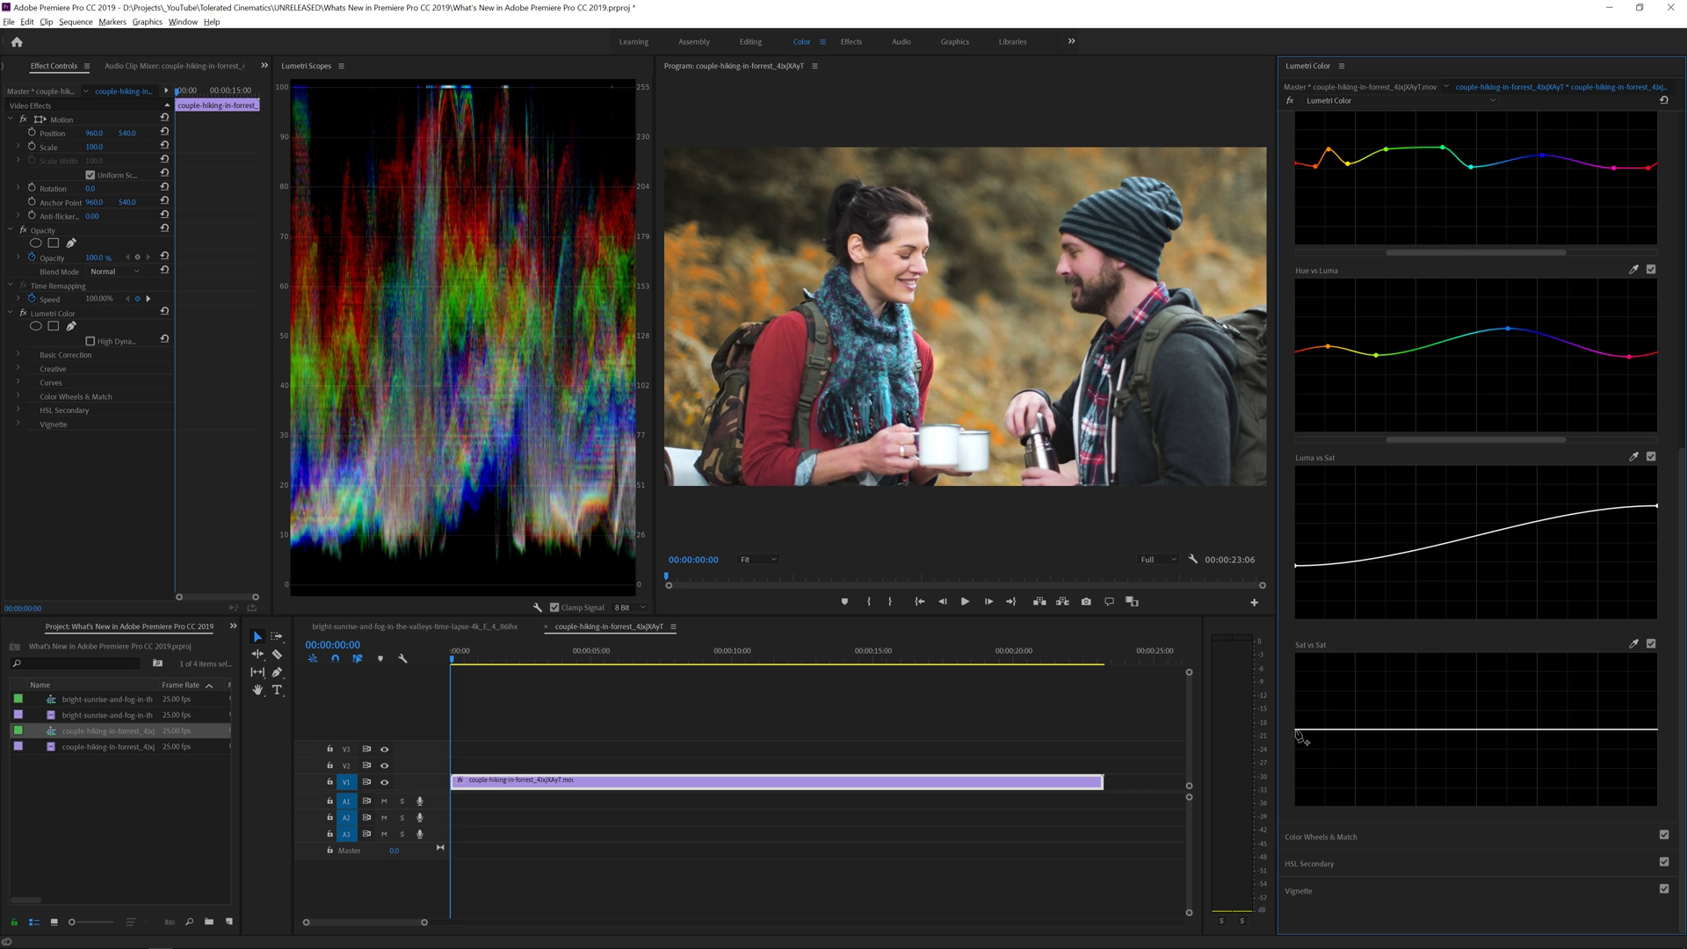
Trial-shape Sat vs Sat, leaving its left end slightly lower, then switch to the bright-sunrise sequence
drag(1297, 731, 1293, 691)
mouse_move(1477, 726)
mouse_down()
mouse_move(1477, 744)
mouse_move(1476, 726)
mouse_up()
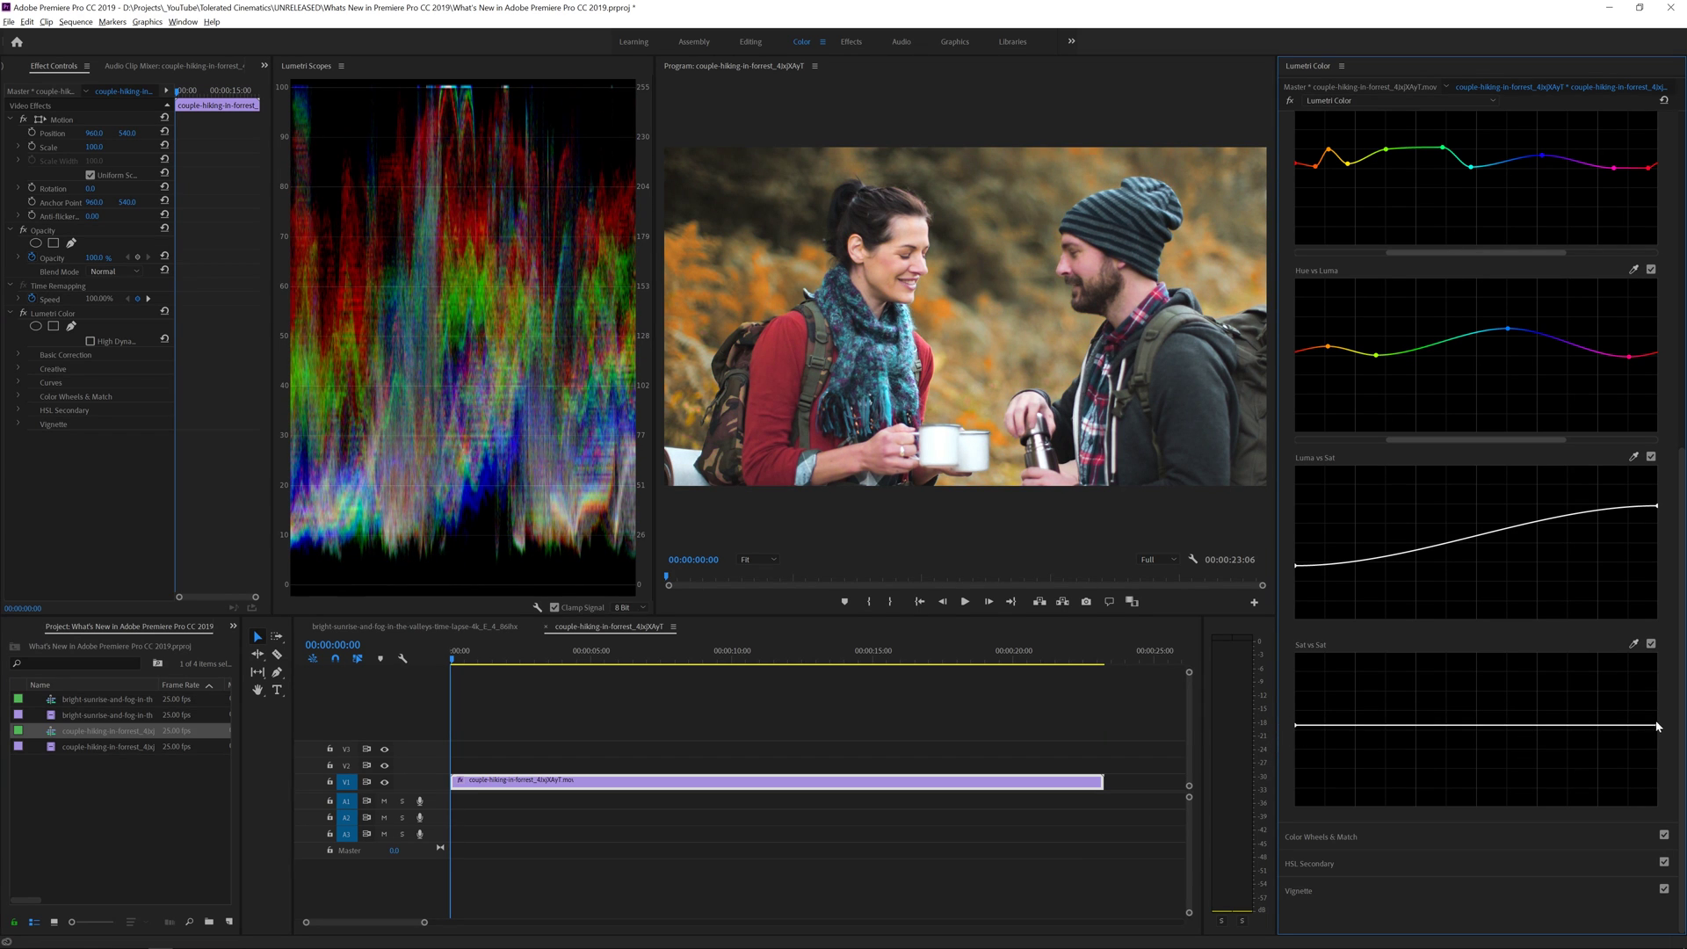
drag(1657, 729, 1656, 817)
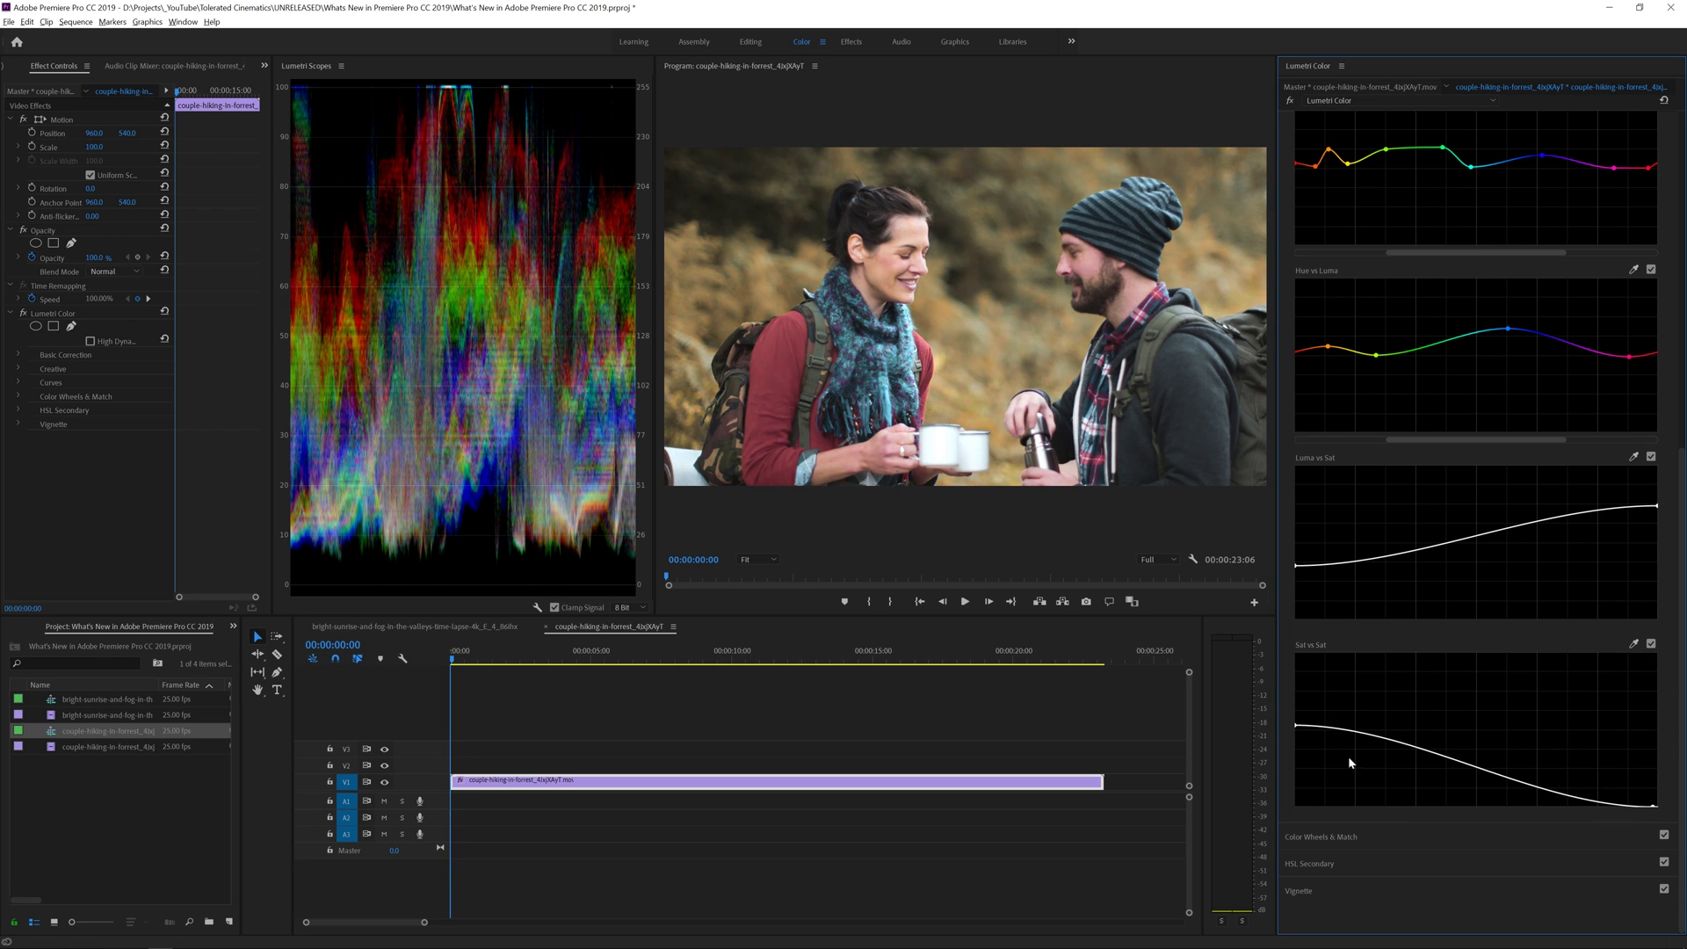
mouse_move(1297, 726)
mouse_down()
mouse_move(1297, 658)
mouse_move(1297, 708)
mouse_up()
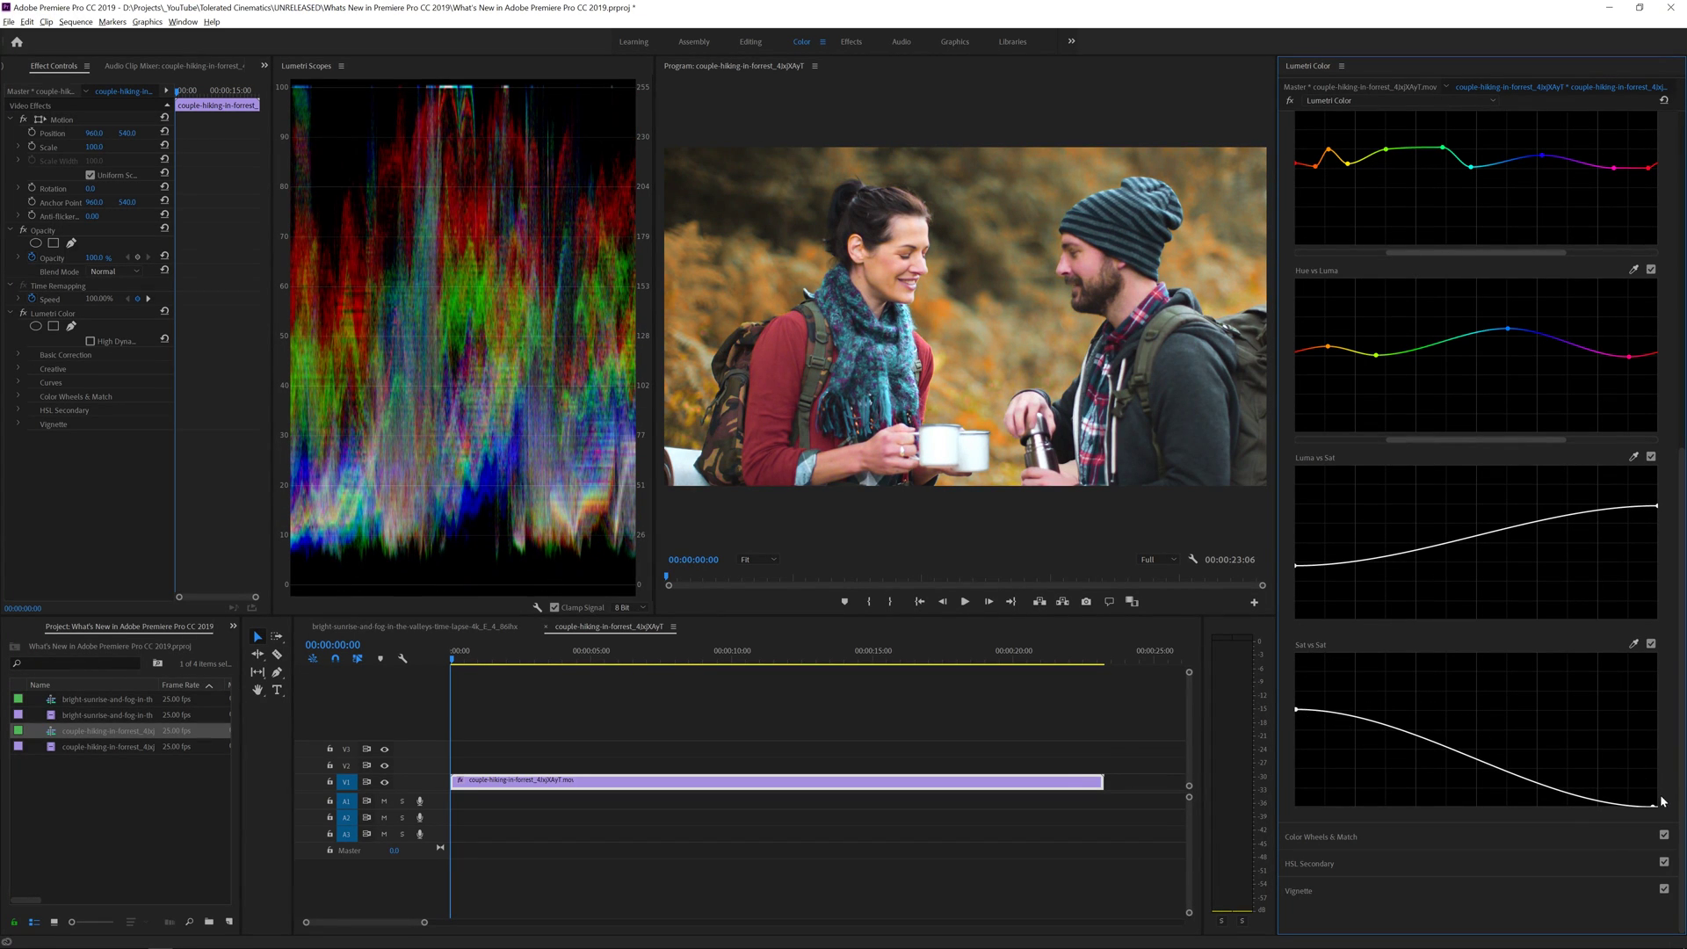
drag(1658, 804, 1668, 767)
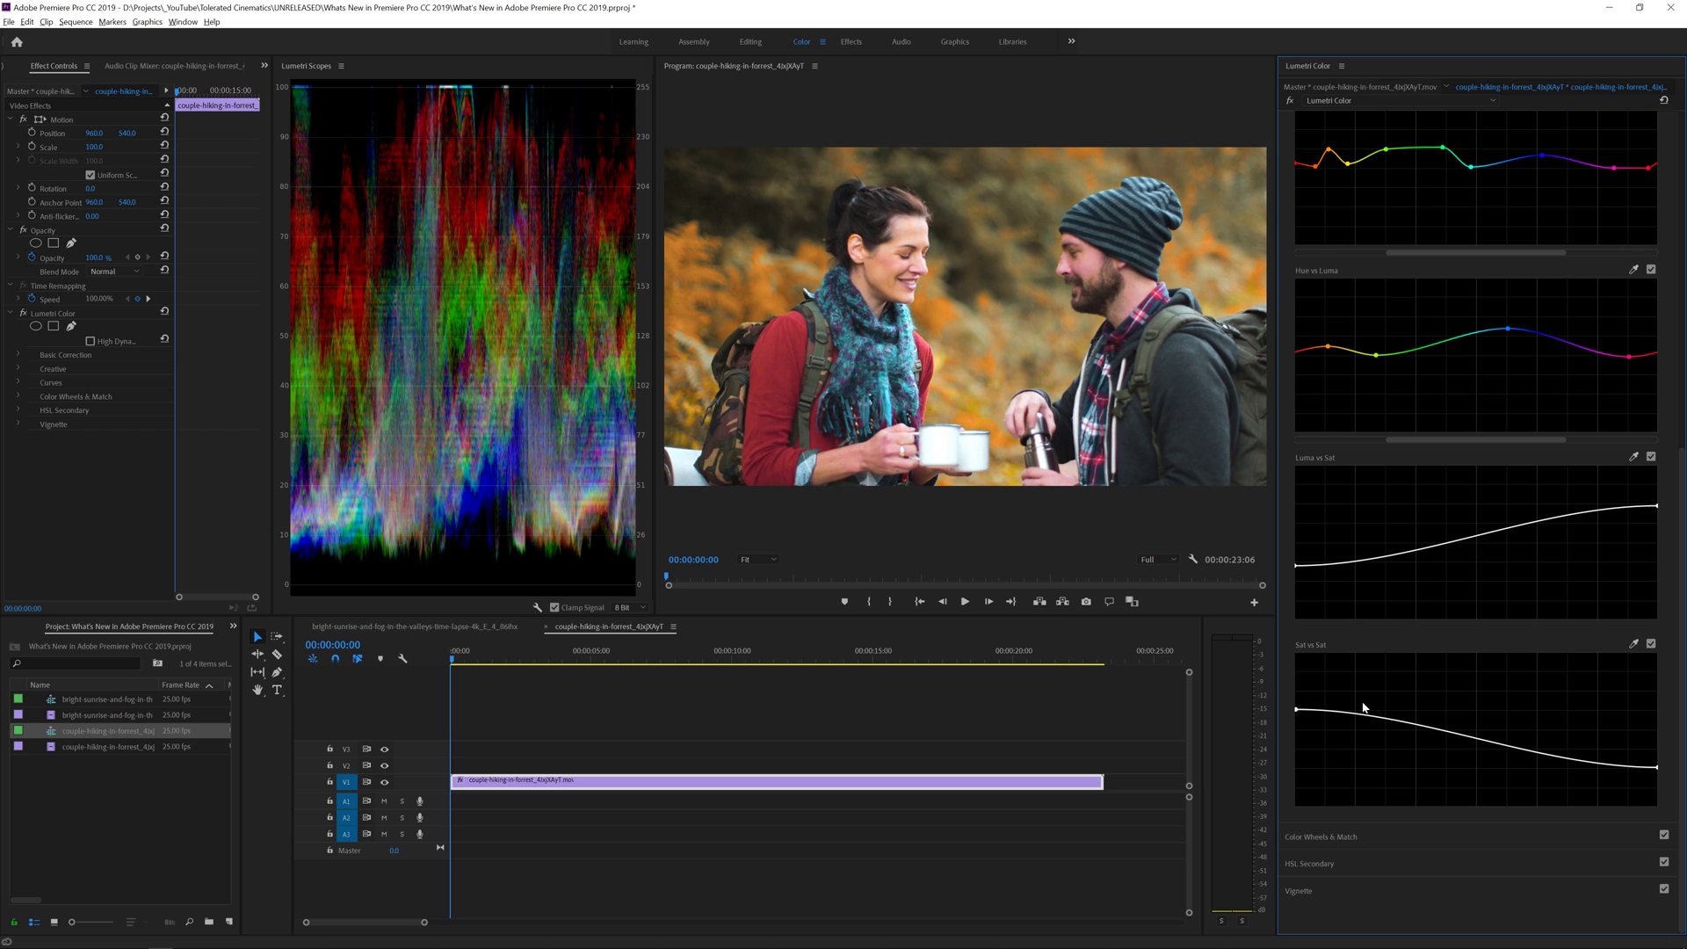
drag(1287, 726, 1282, 699)
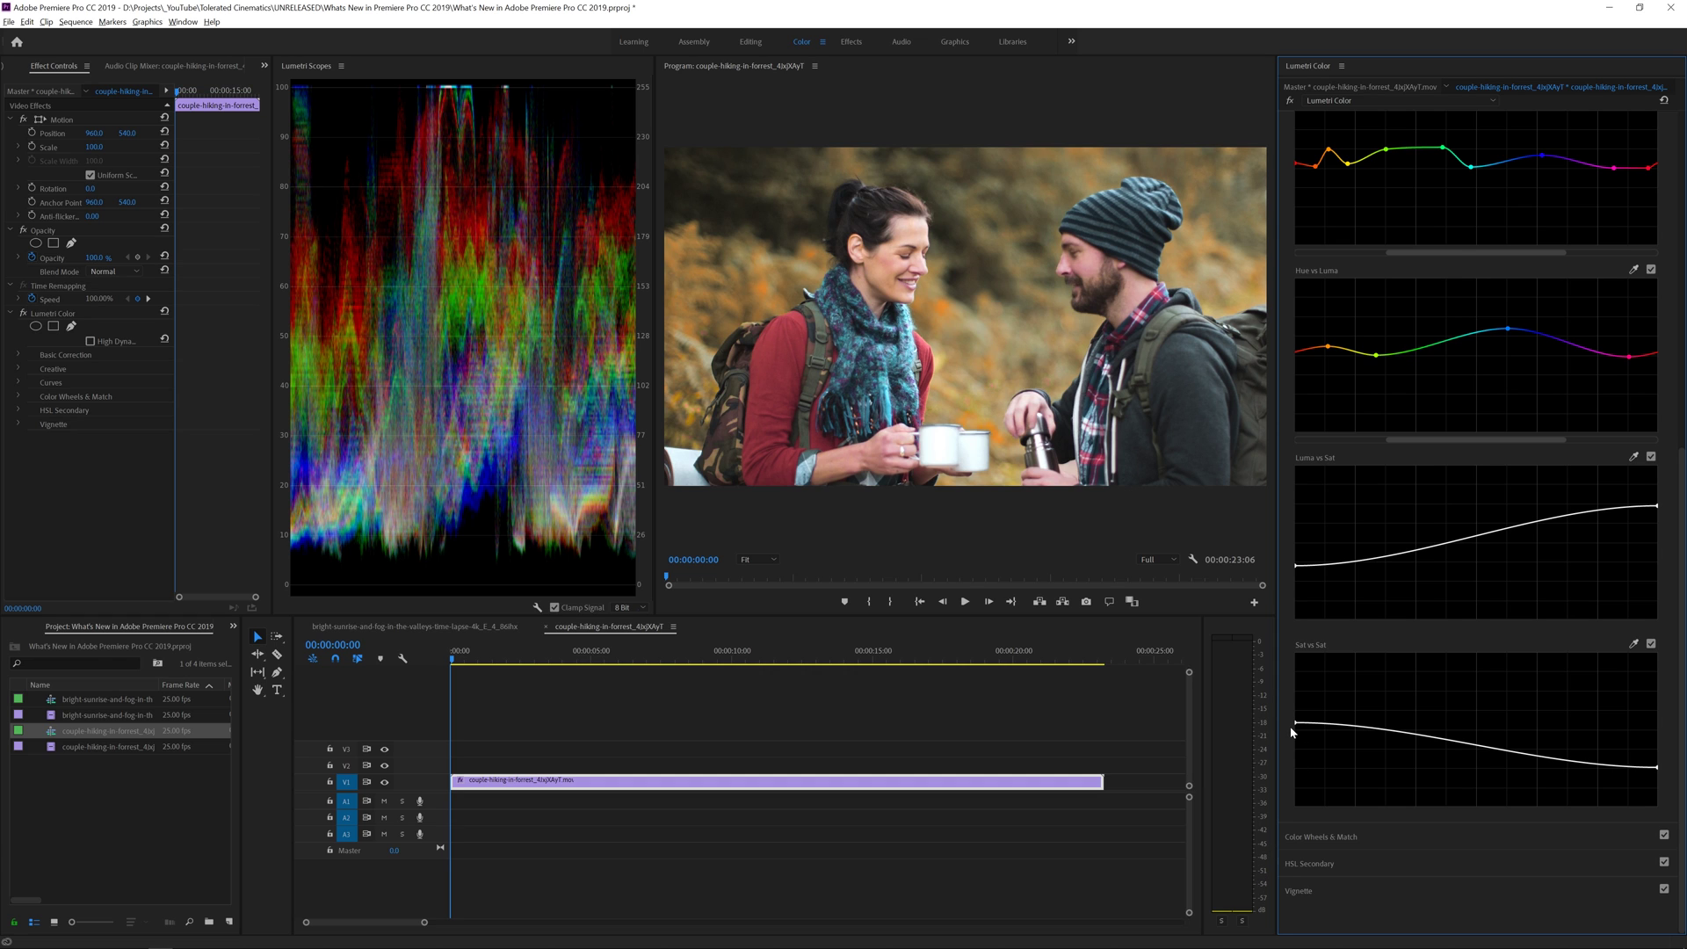
click(465, 627)
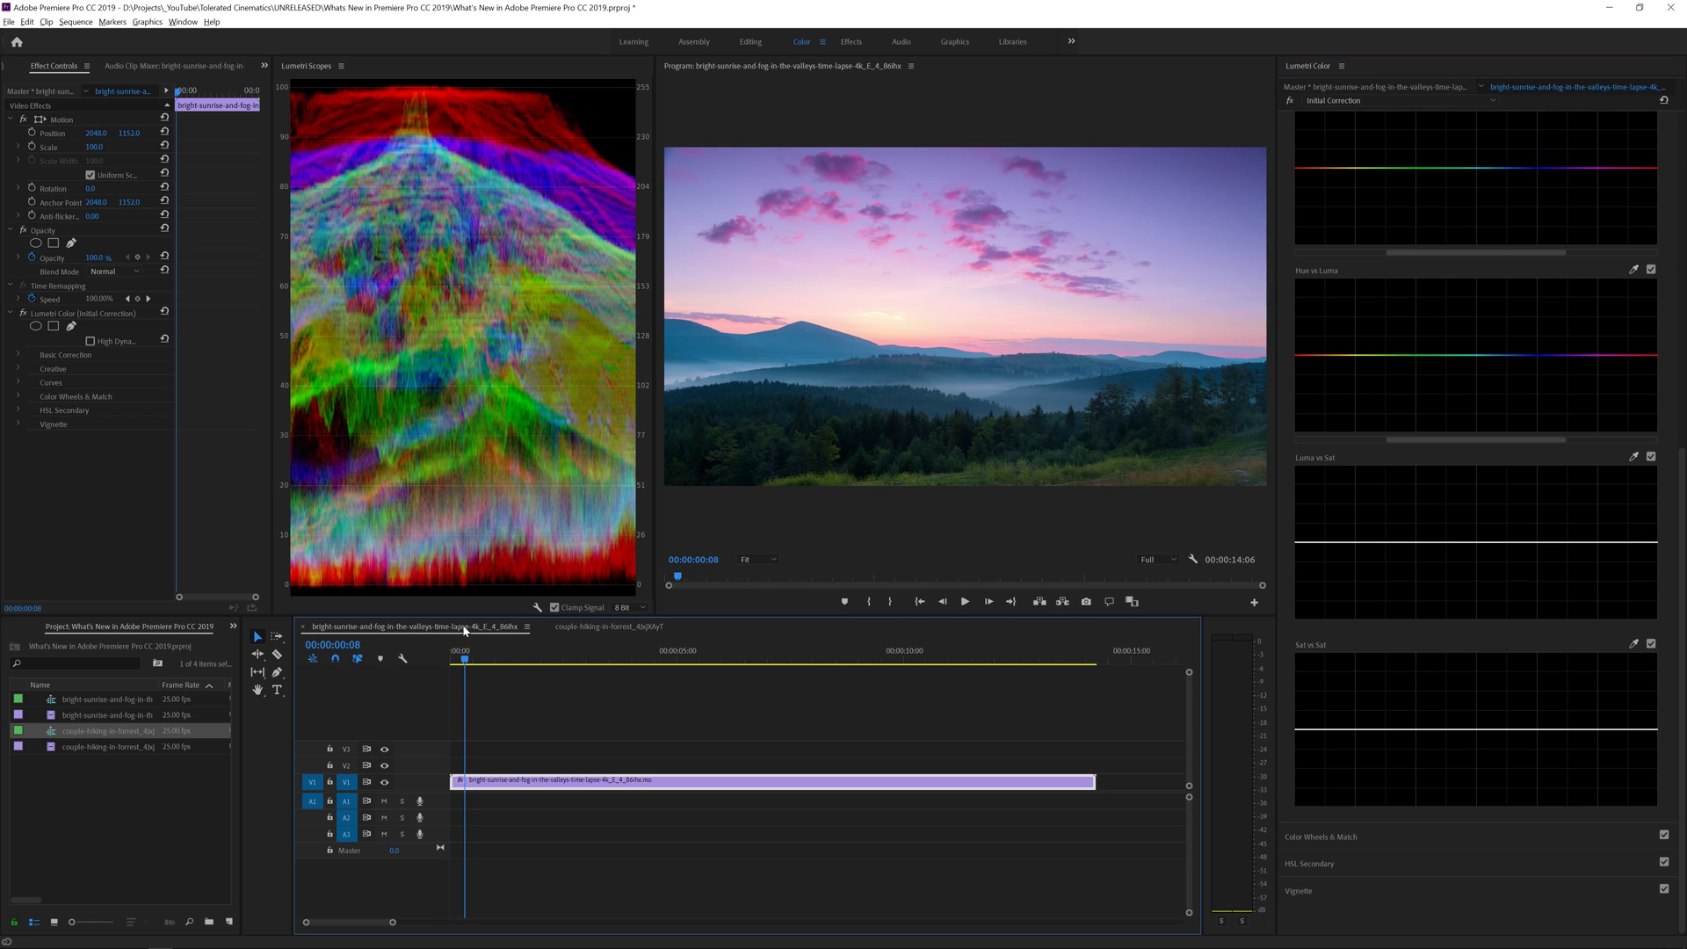
Add two anchors on the sunrise clip's Hue vs Hue curve and pull its left end down
scroll(1273, 311, up, 3)
scroll(1280, 301, up, 3)
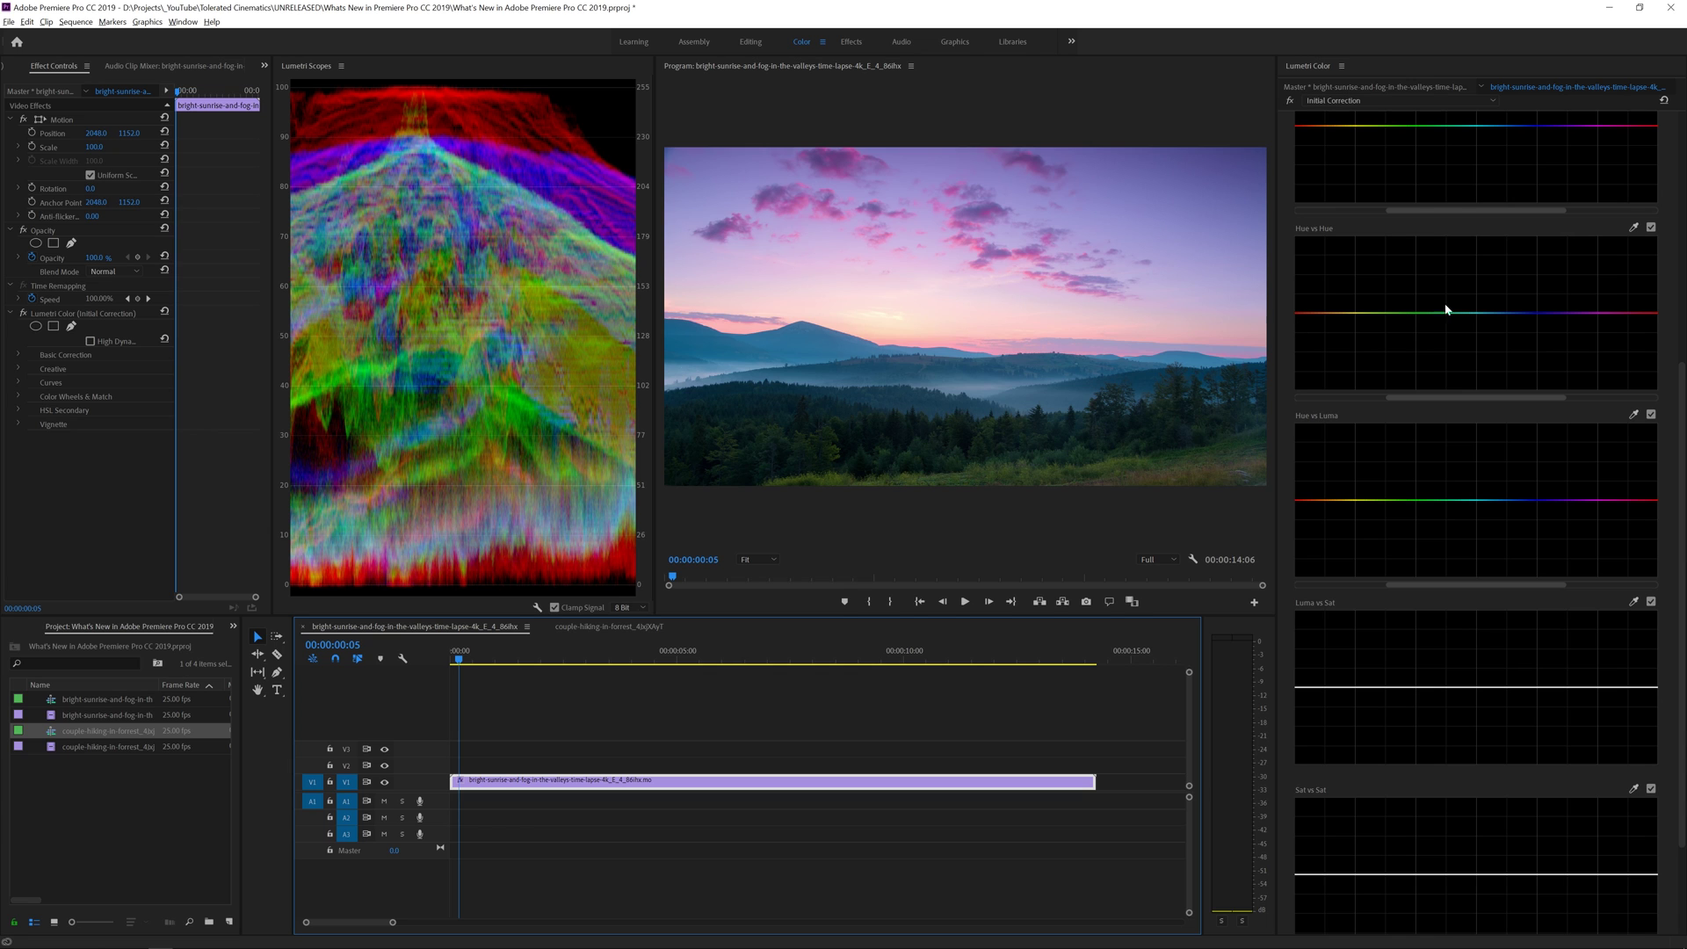
click(1564, 313)
click(1359, 313)
mouse_move(1306, 315)
mouse_down()
mouse_move(1289, 347)
mouse_move(1296, 329)
mouse_up()
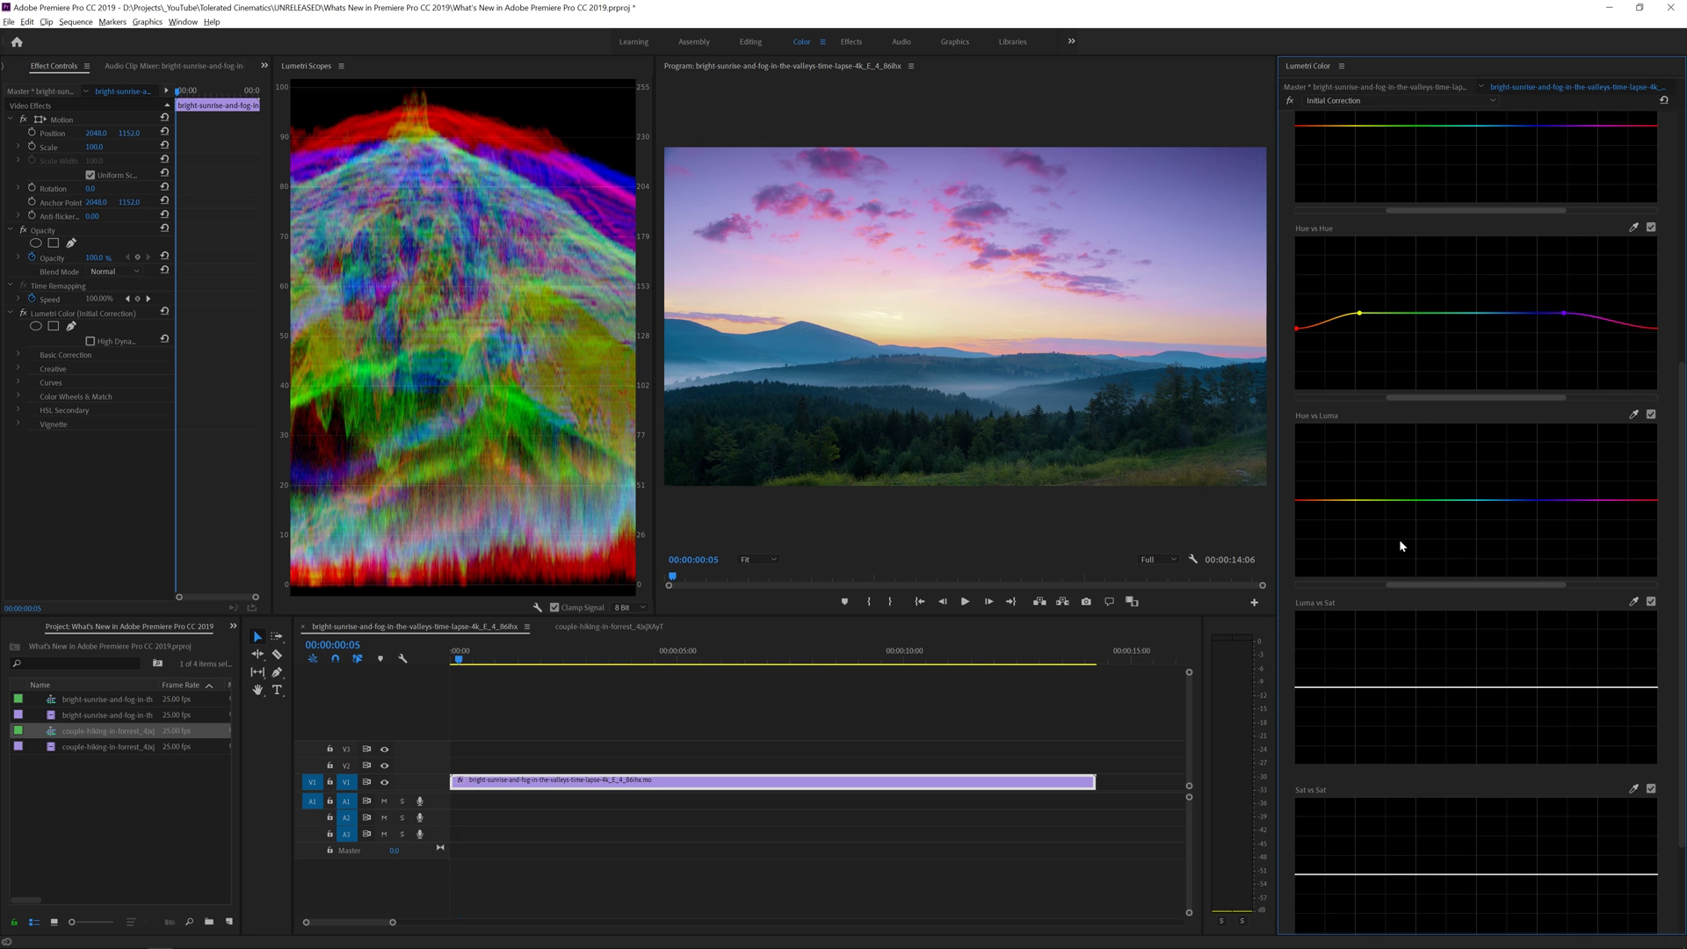
Add Sat vs Sat endpoints and shape a curve rising toward high saturations
scroll(1295, 781, down, 2)
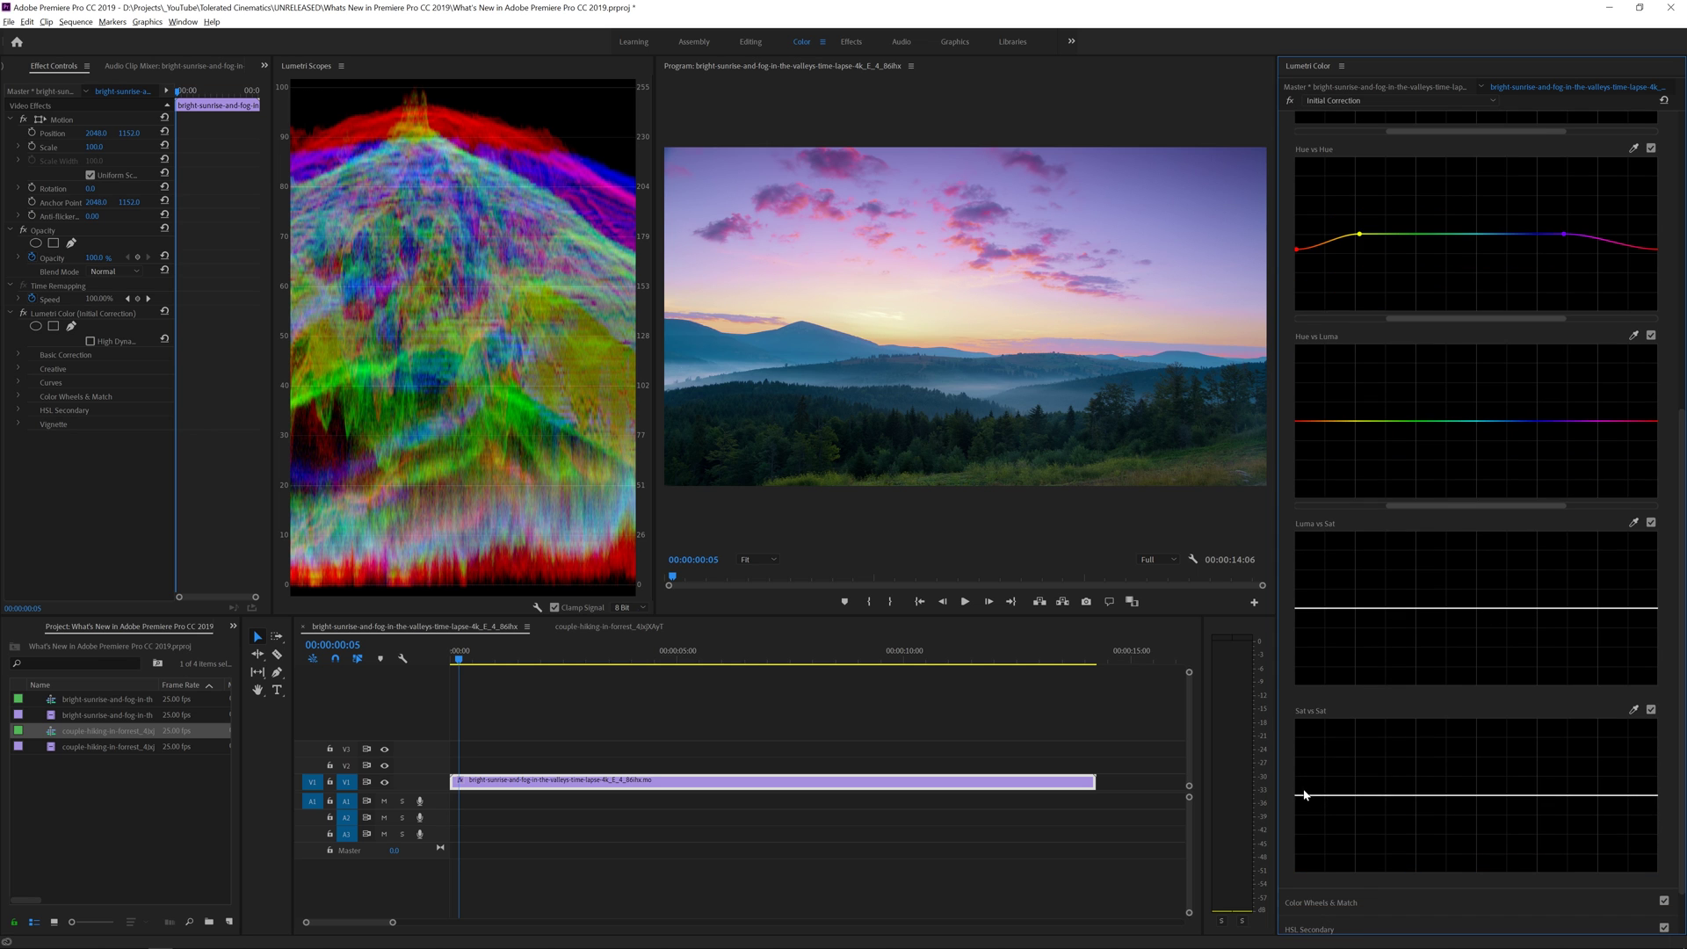
mouse_move(1300, 796)
mouse_down()
mouse_move(1299, 760)
mouse_move(1298, 800)
mouse_up()
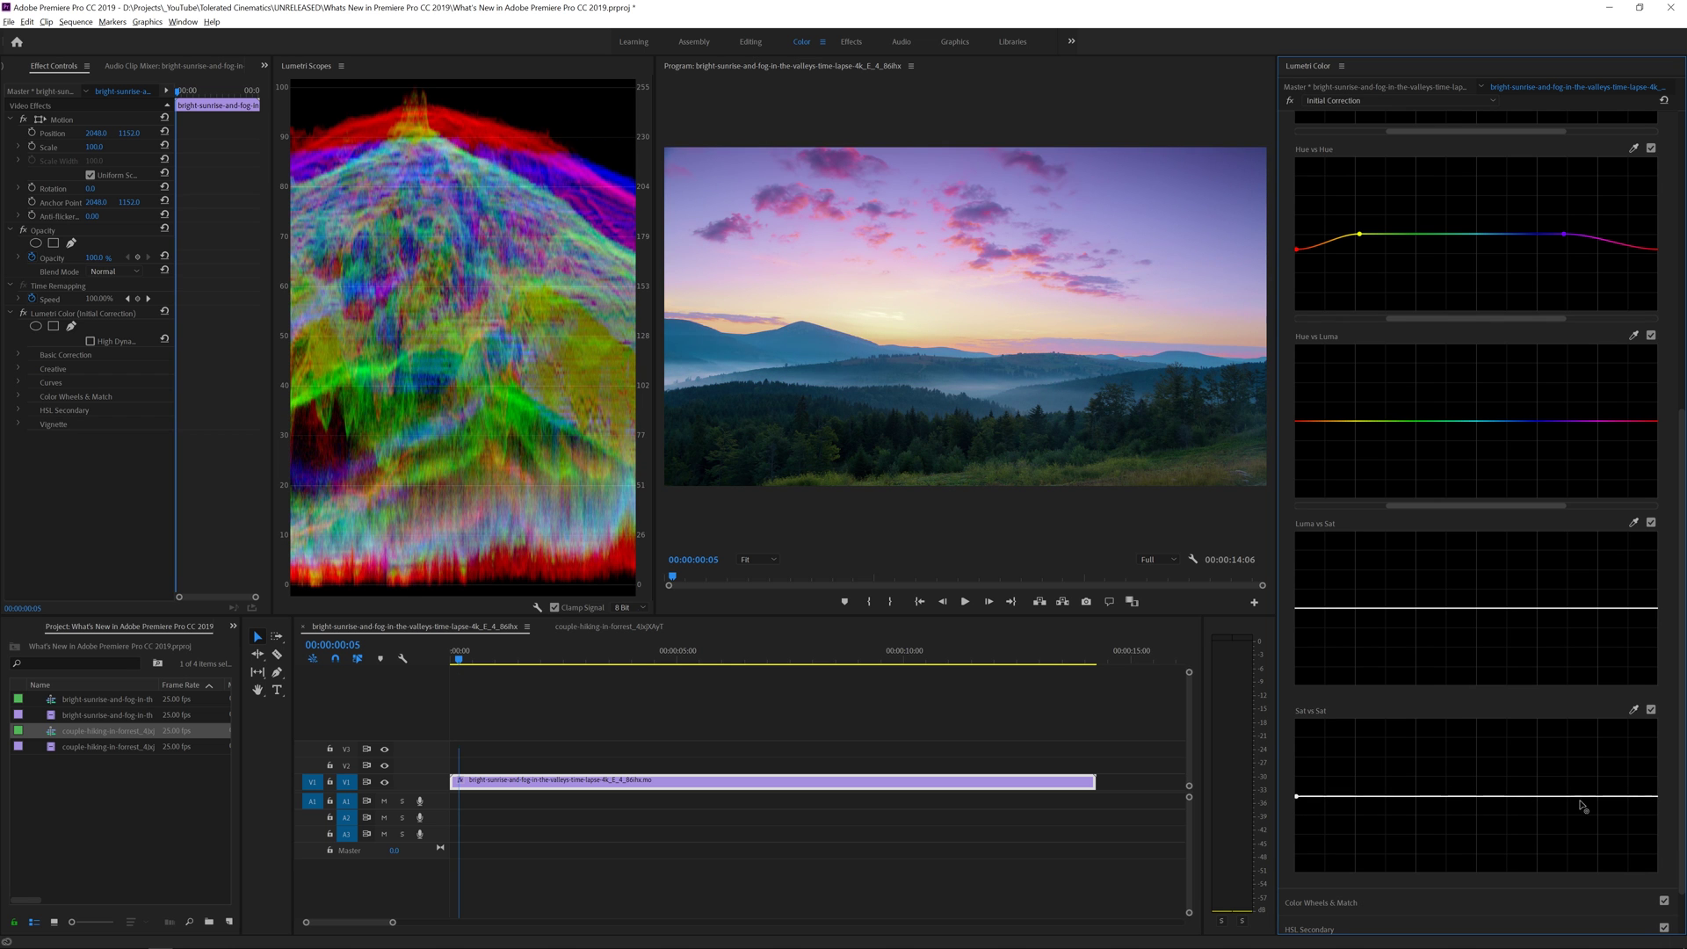
click(1647, 798)
drag(1647, 797, 1660, 733)
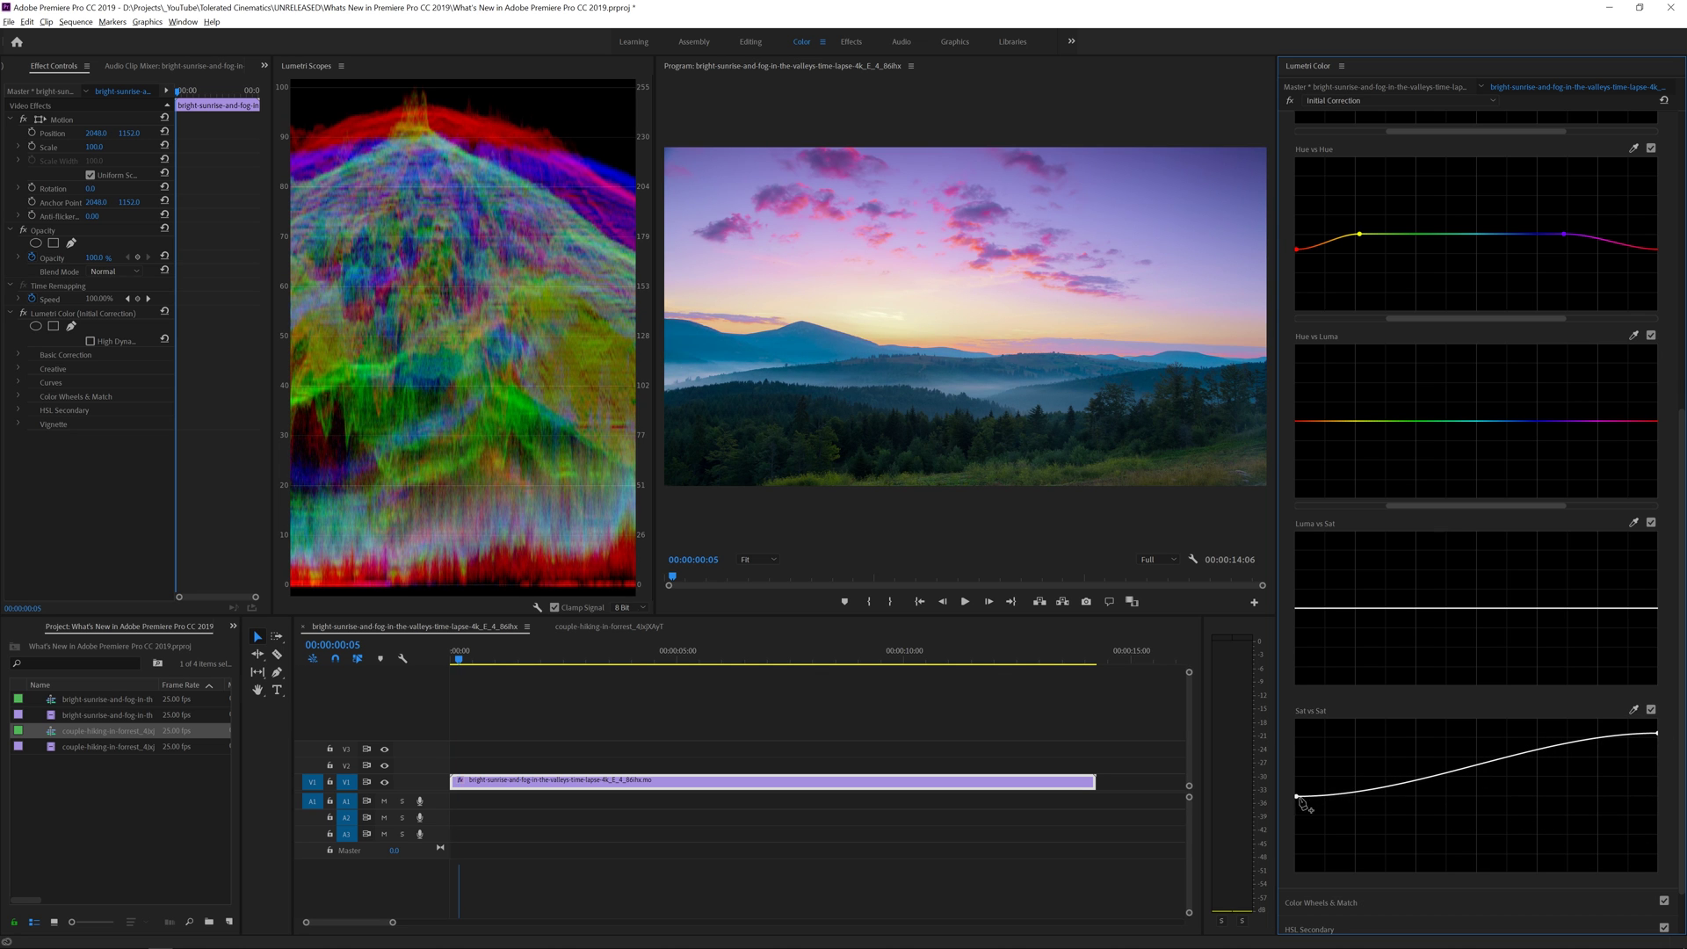
drag(1297, 796, 1297, 830)
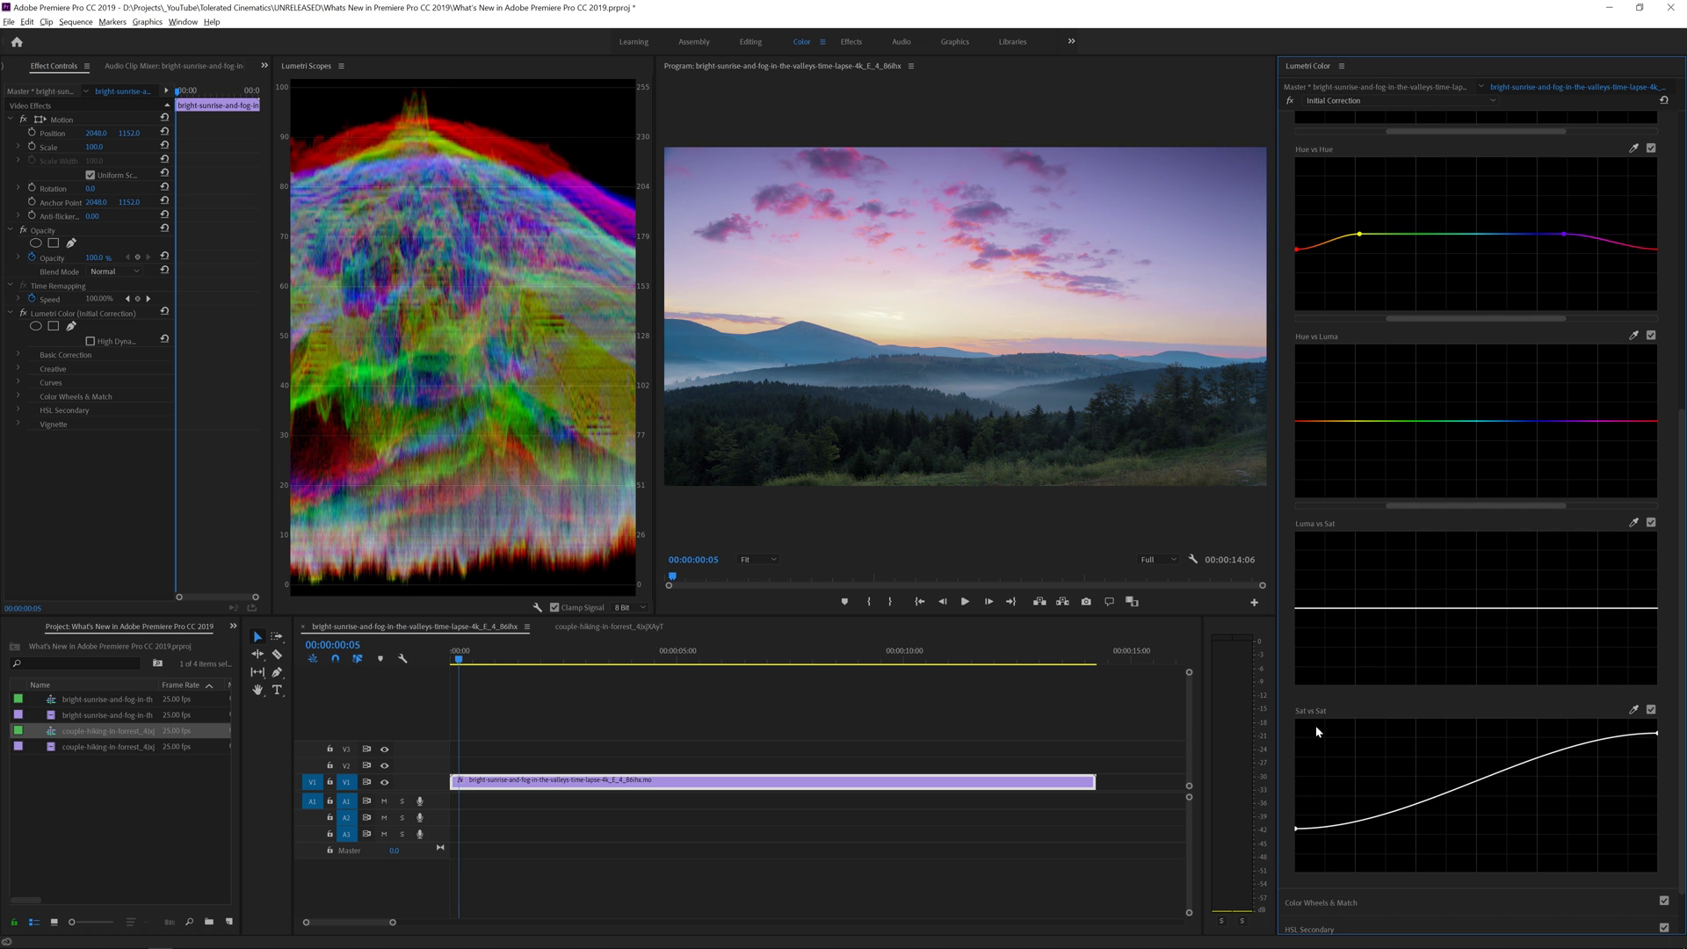
scroll(1293, 601, up, 3)
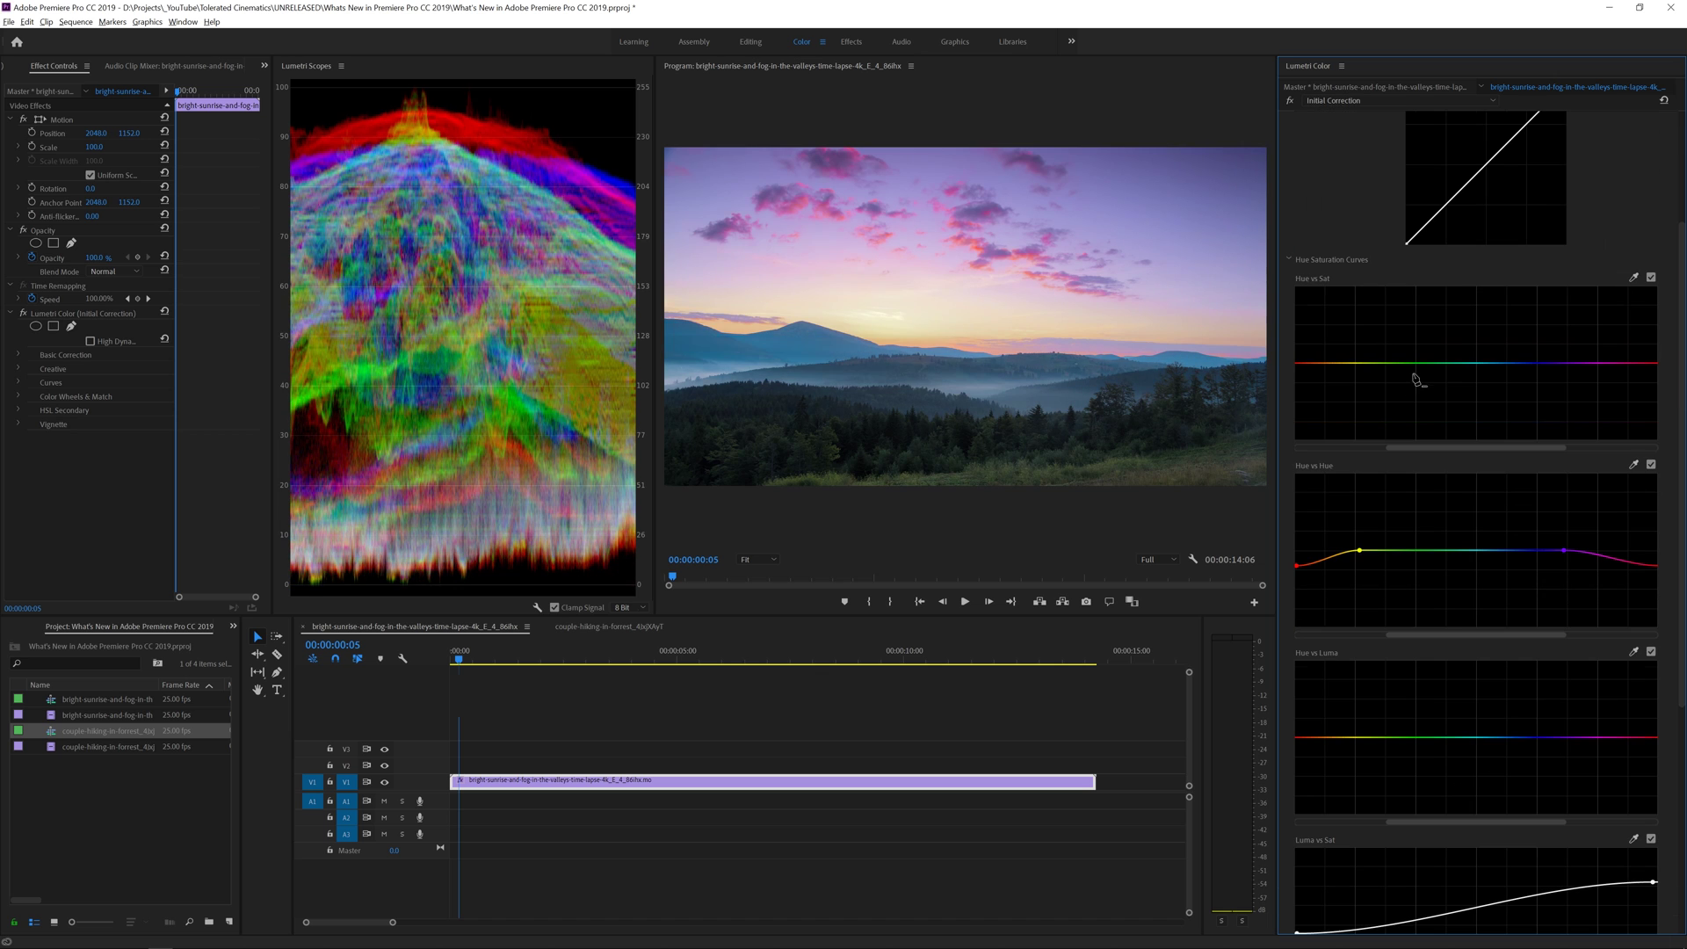
Add anchor points on the Hue vs Sat curve and raise the yellow-green point to boost its saturation
click(1476, 363)
click(1312, 363)
click(1377, 363)
drag(1382, 358, 1389, 309)
Add a small Hue vs Hue bump that shifts the yellow-green hues
scroll(1290, 444, down, 5)
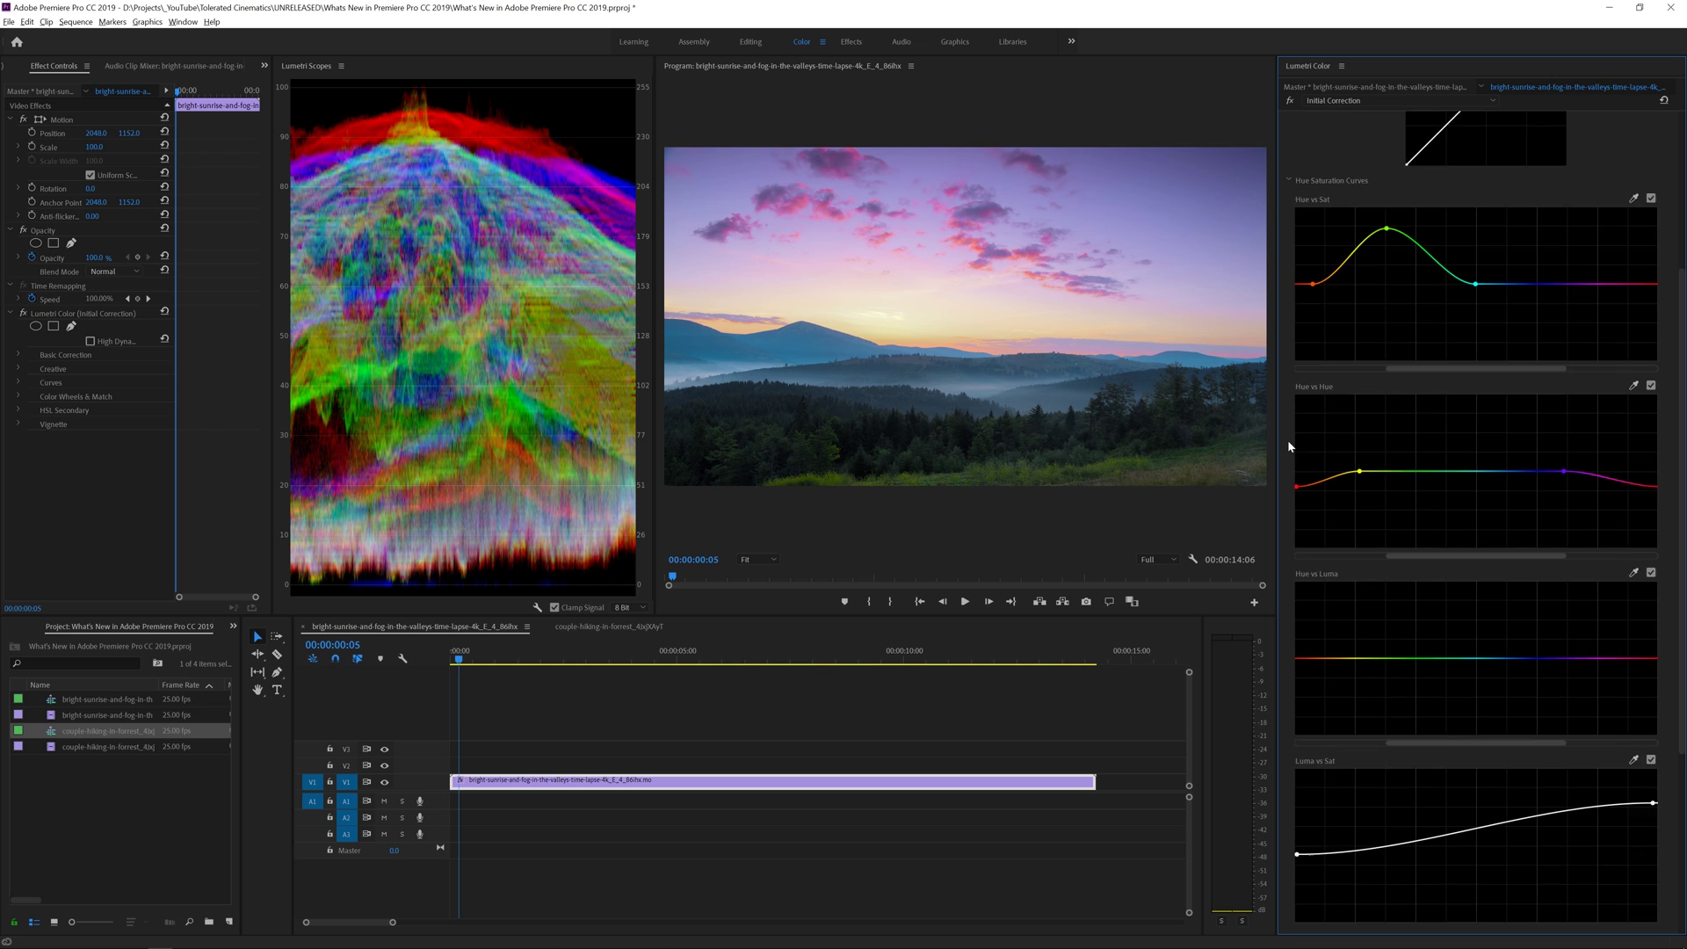
scroll(1292, 439, up, 2)
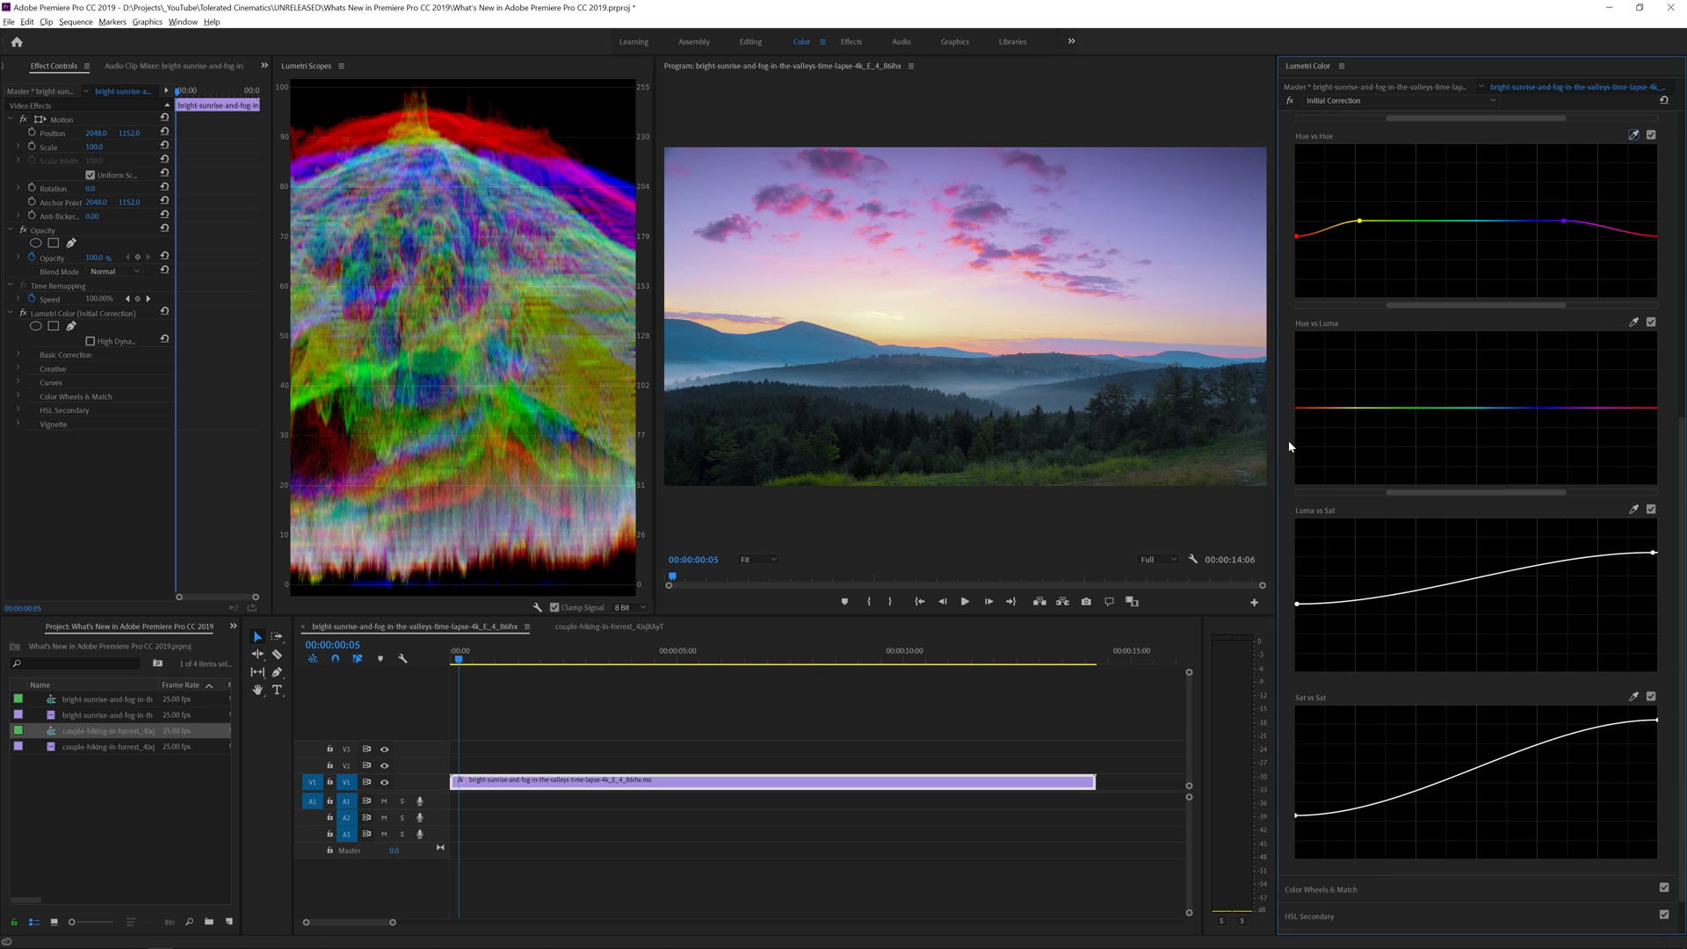
click(1463, 301)
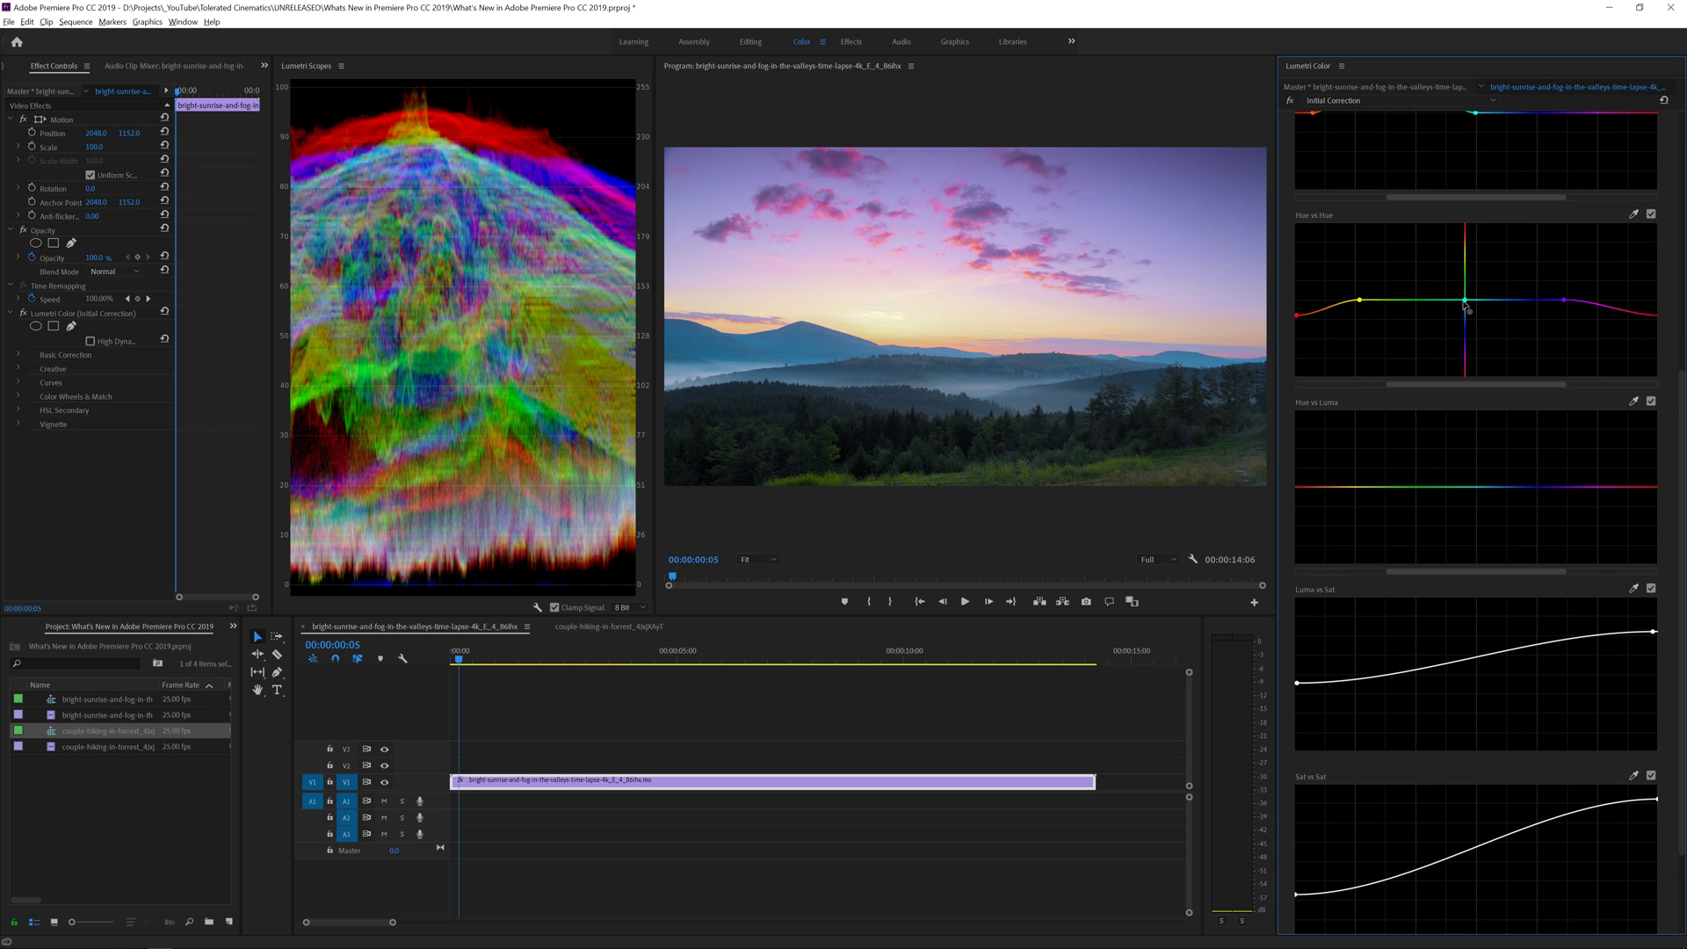
drag(1411, 299, 1346, 287)
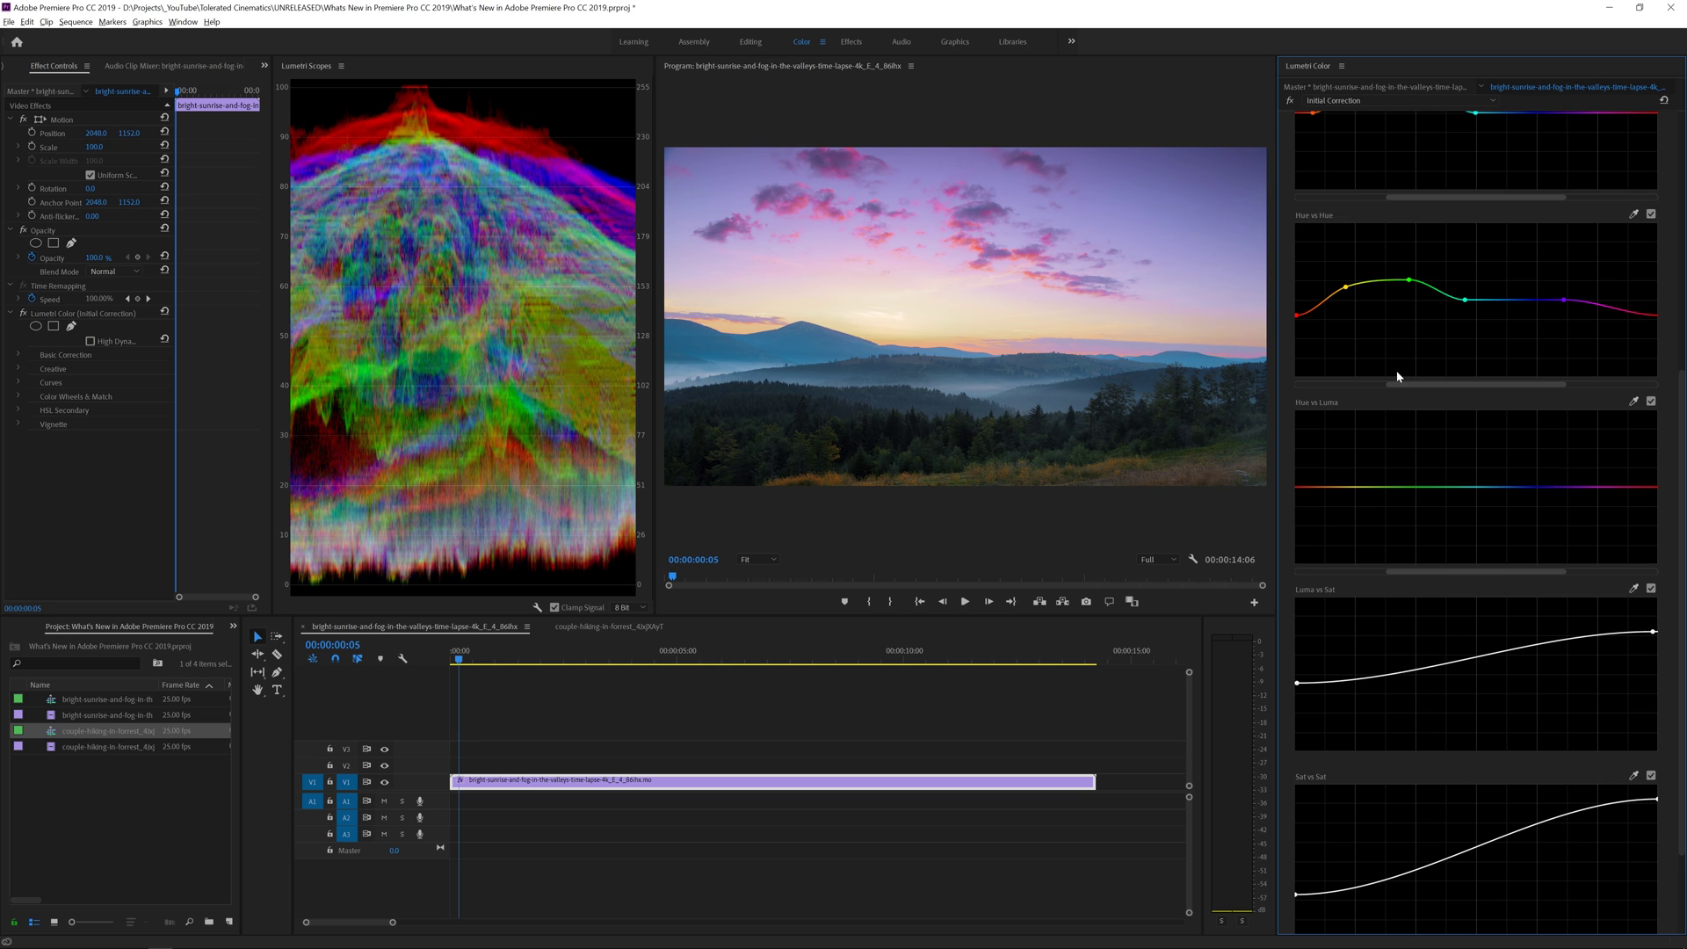
scroll(1562, 267, up, 5)
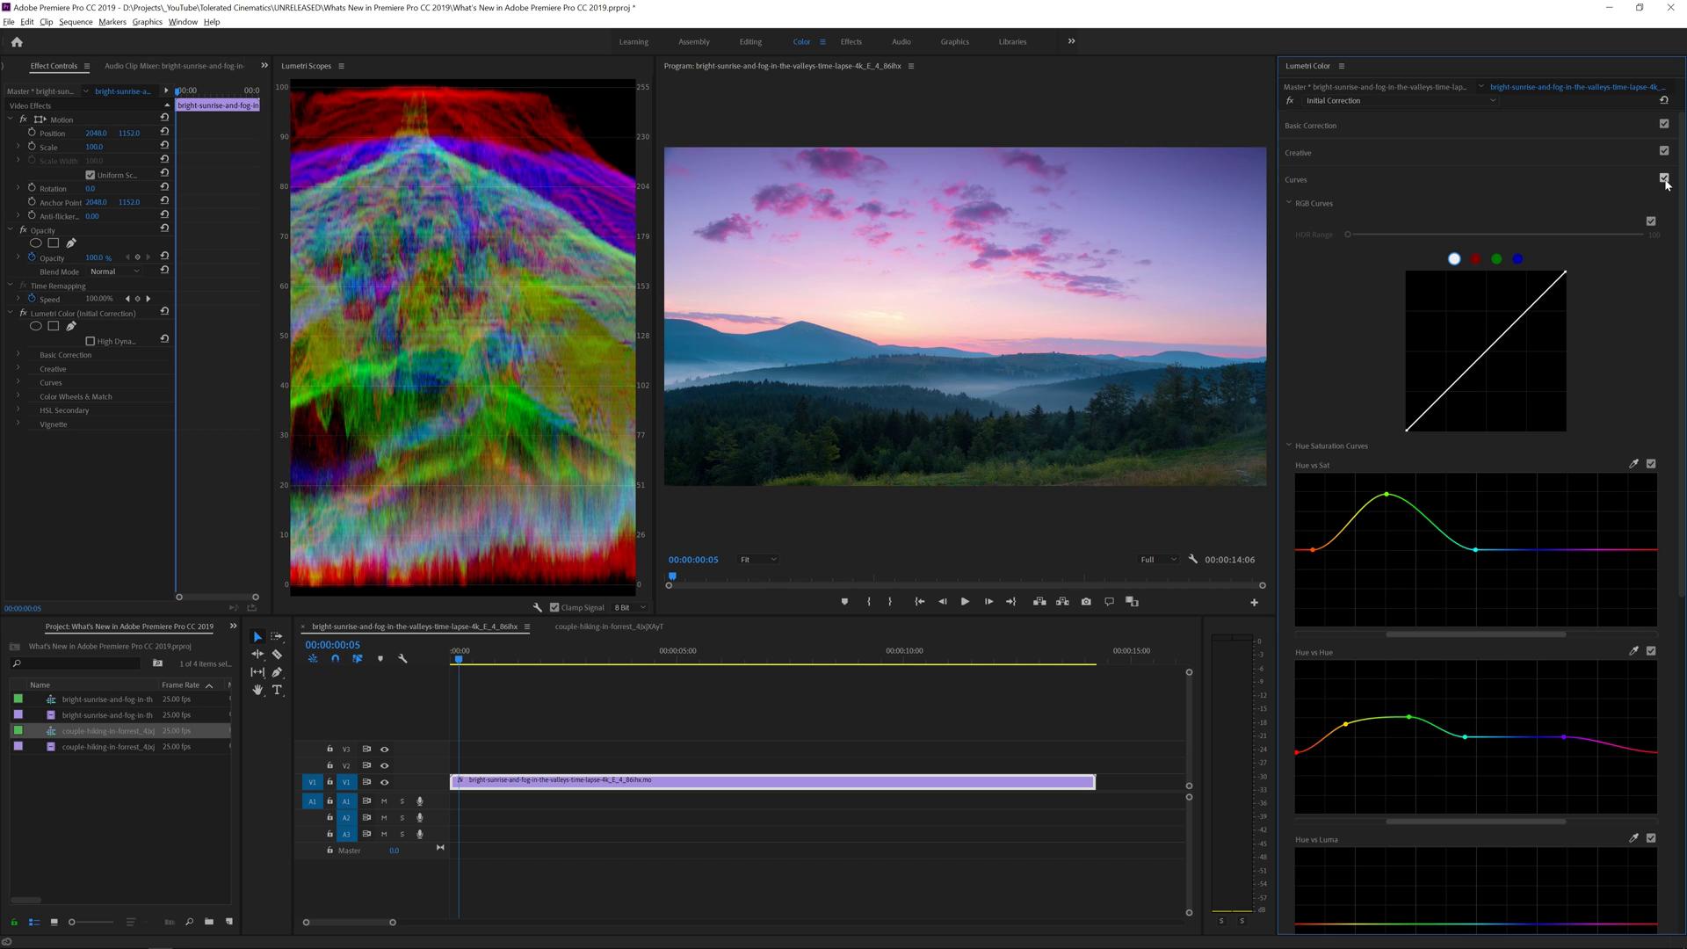
Toggle the Curves effect off and on twice to compare against the original
click(1665, 179)
click(1665, 180)
click(1665, 180)
click(1665, 179)
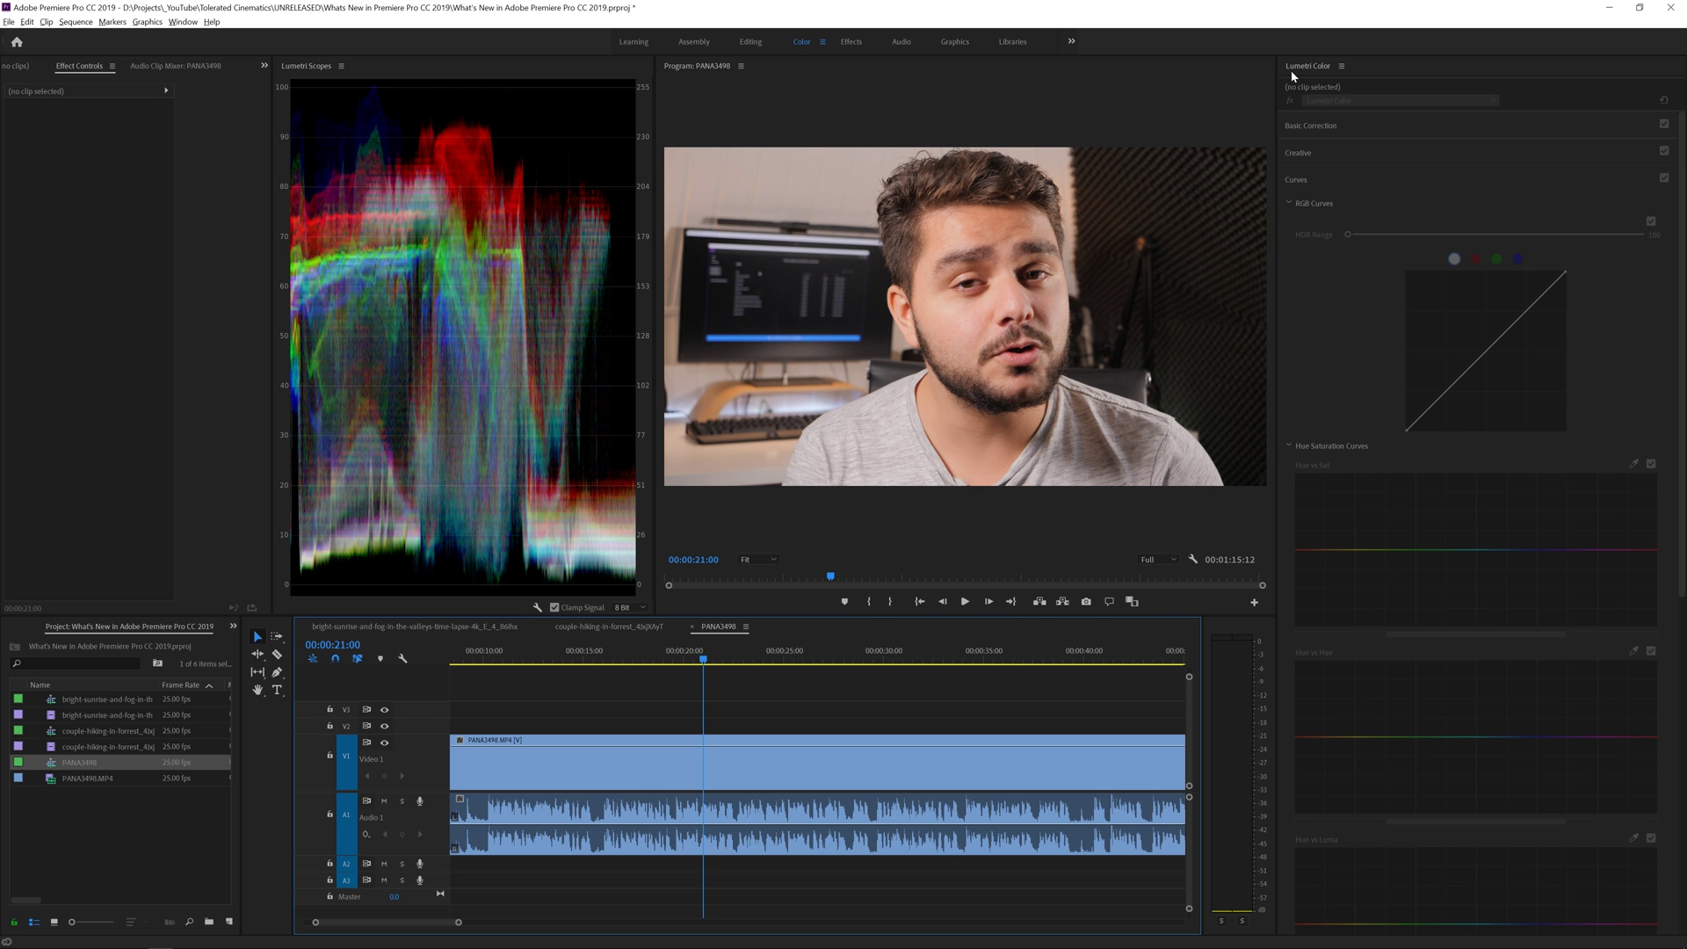
In the Audio workspace, tag the clip as Dialogue and enable Repair > Reduce Noise at 5.0
click(898, 46)
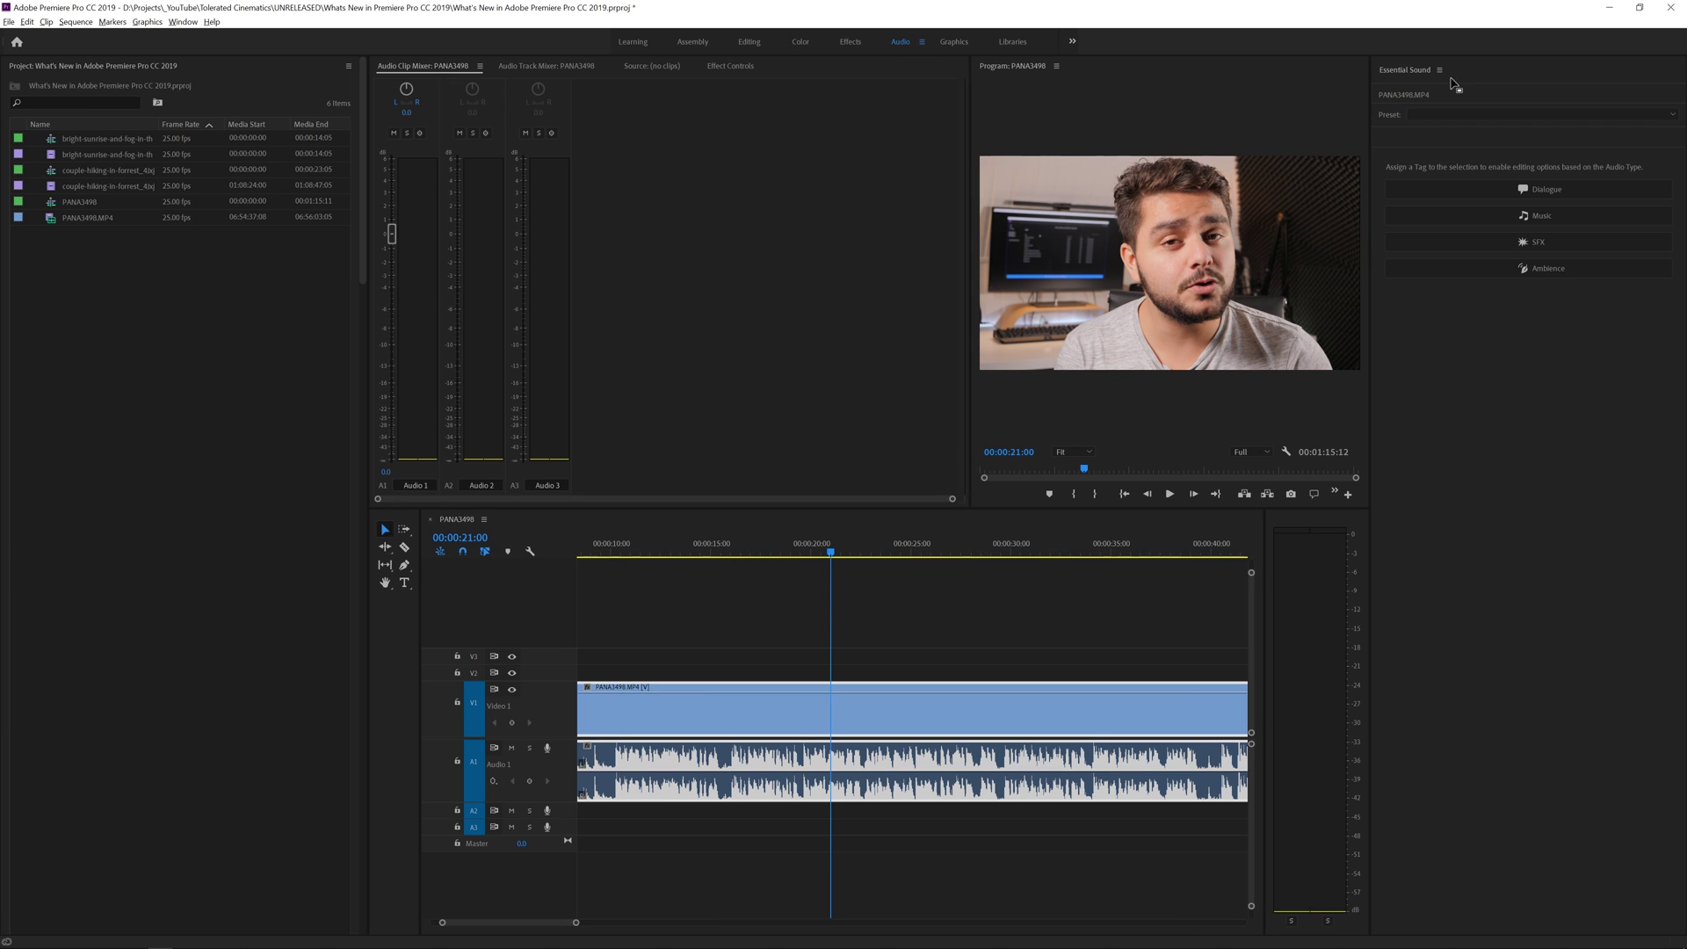
click(1534, 194)
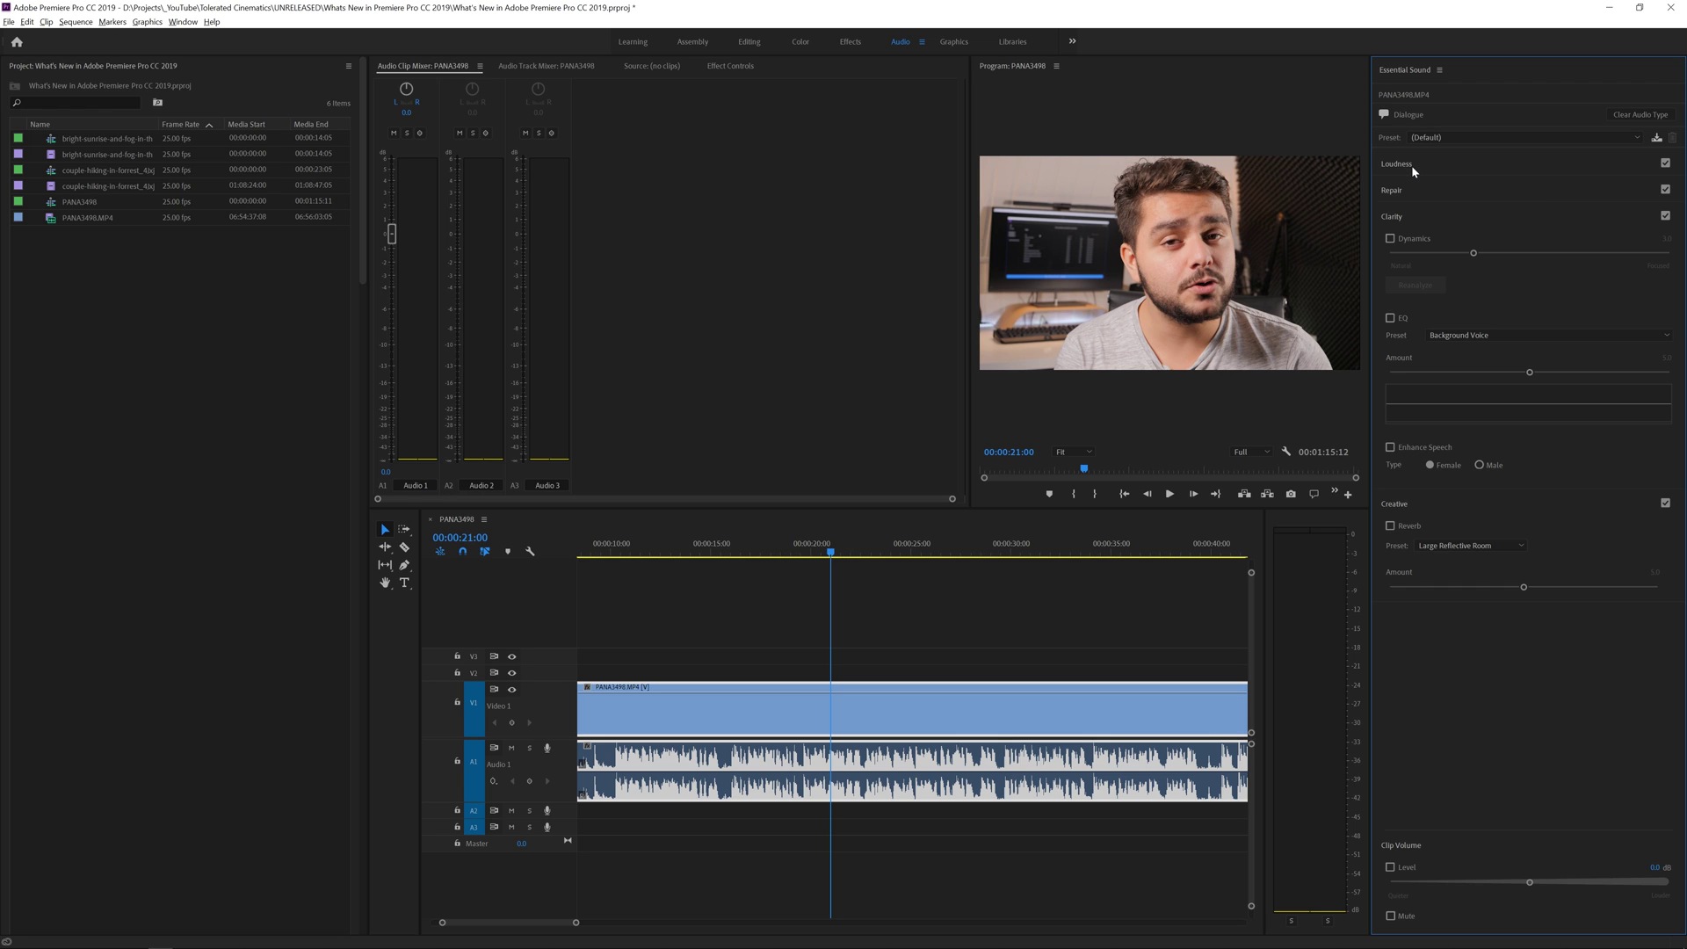
click(1412, 165)
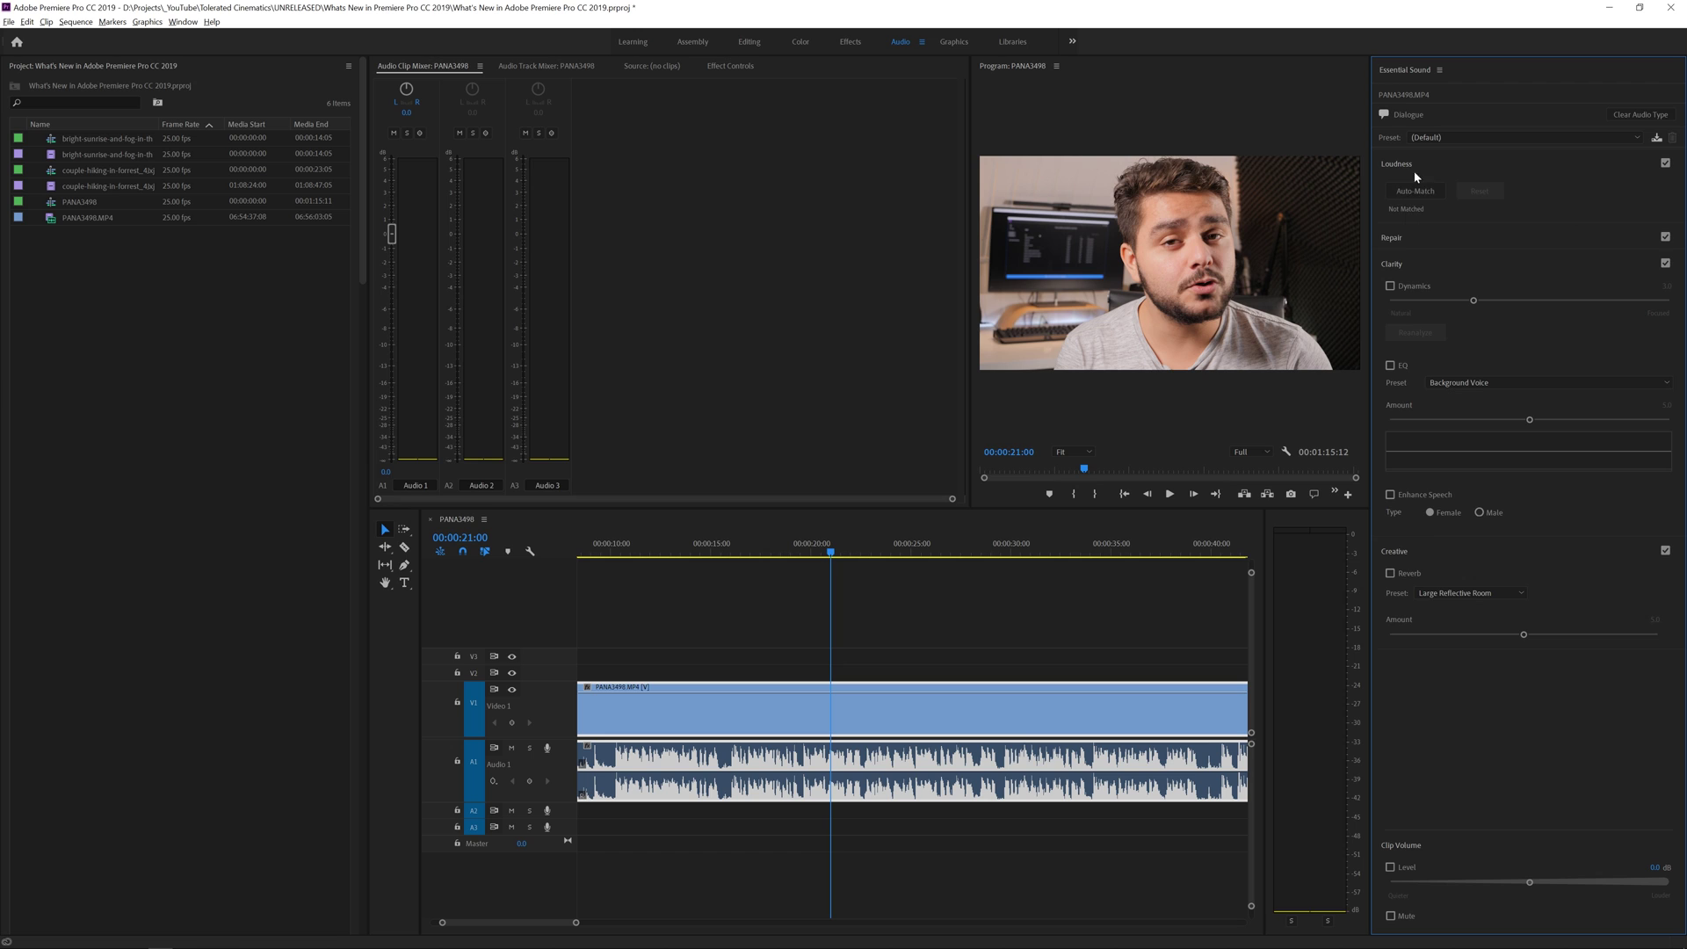
click(1410, 162)
click(1422, 188)
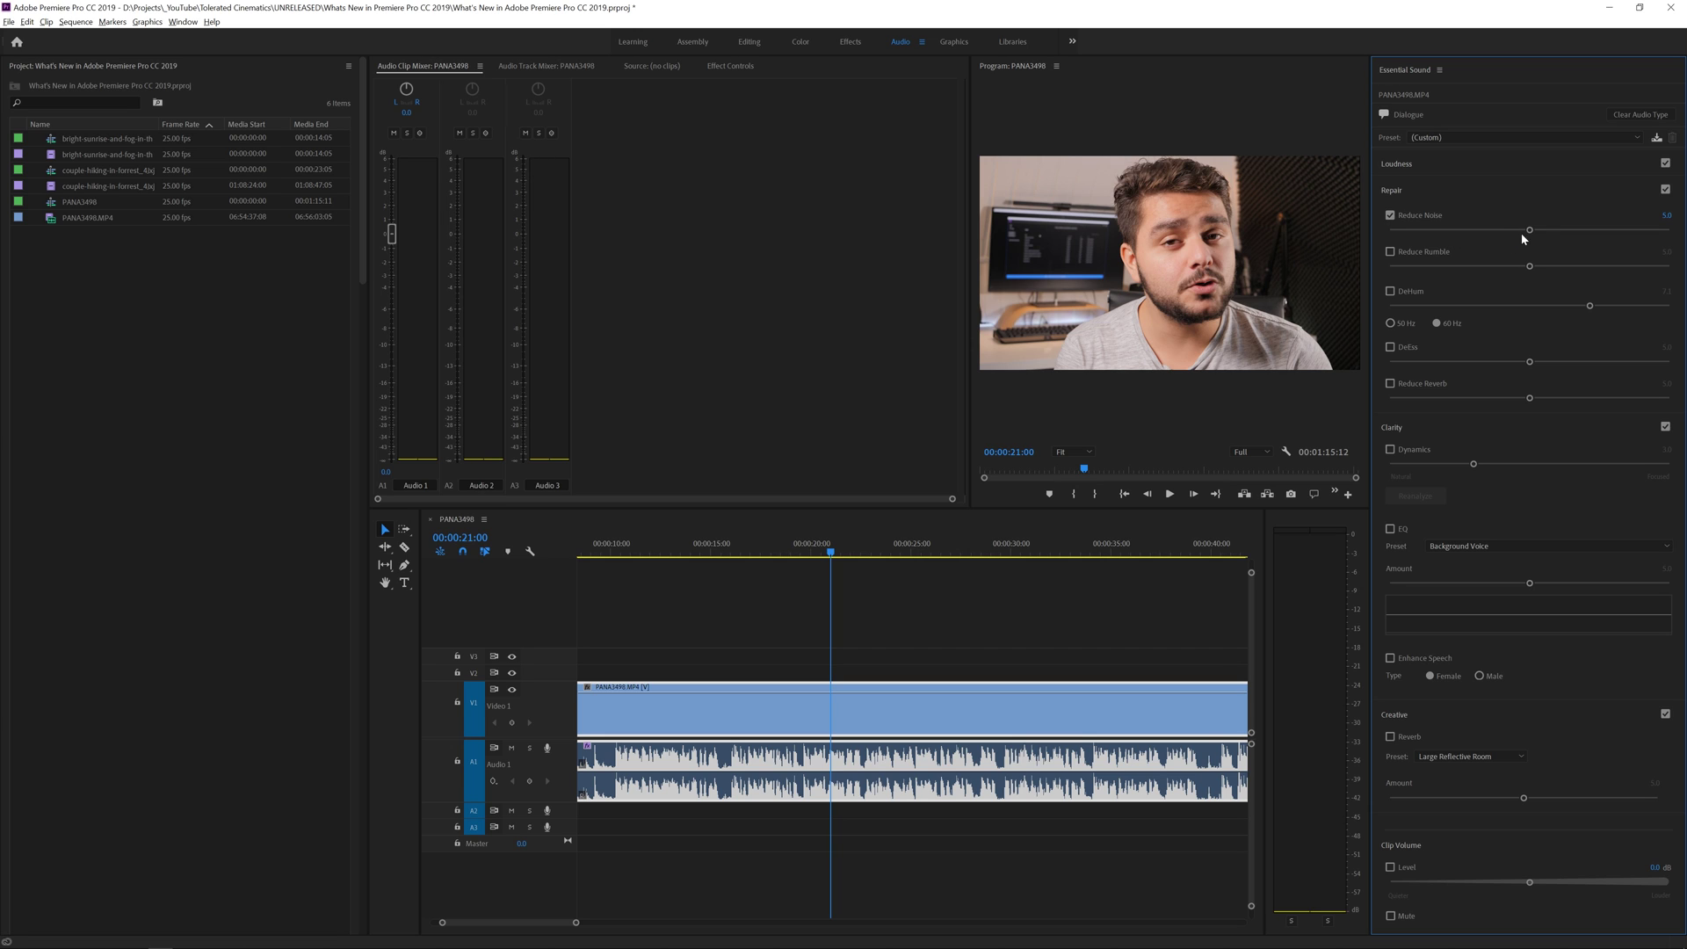
drag(1533, 233, 1605, 250)
drag(1525, 230, 1529, 230)
Switch to the Graphics workspace and preview the Angled Coming Up Next template in Essential Graphics
click(967, 38)
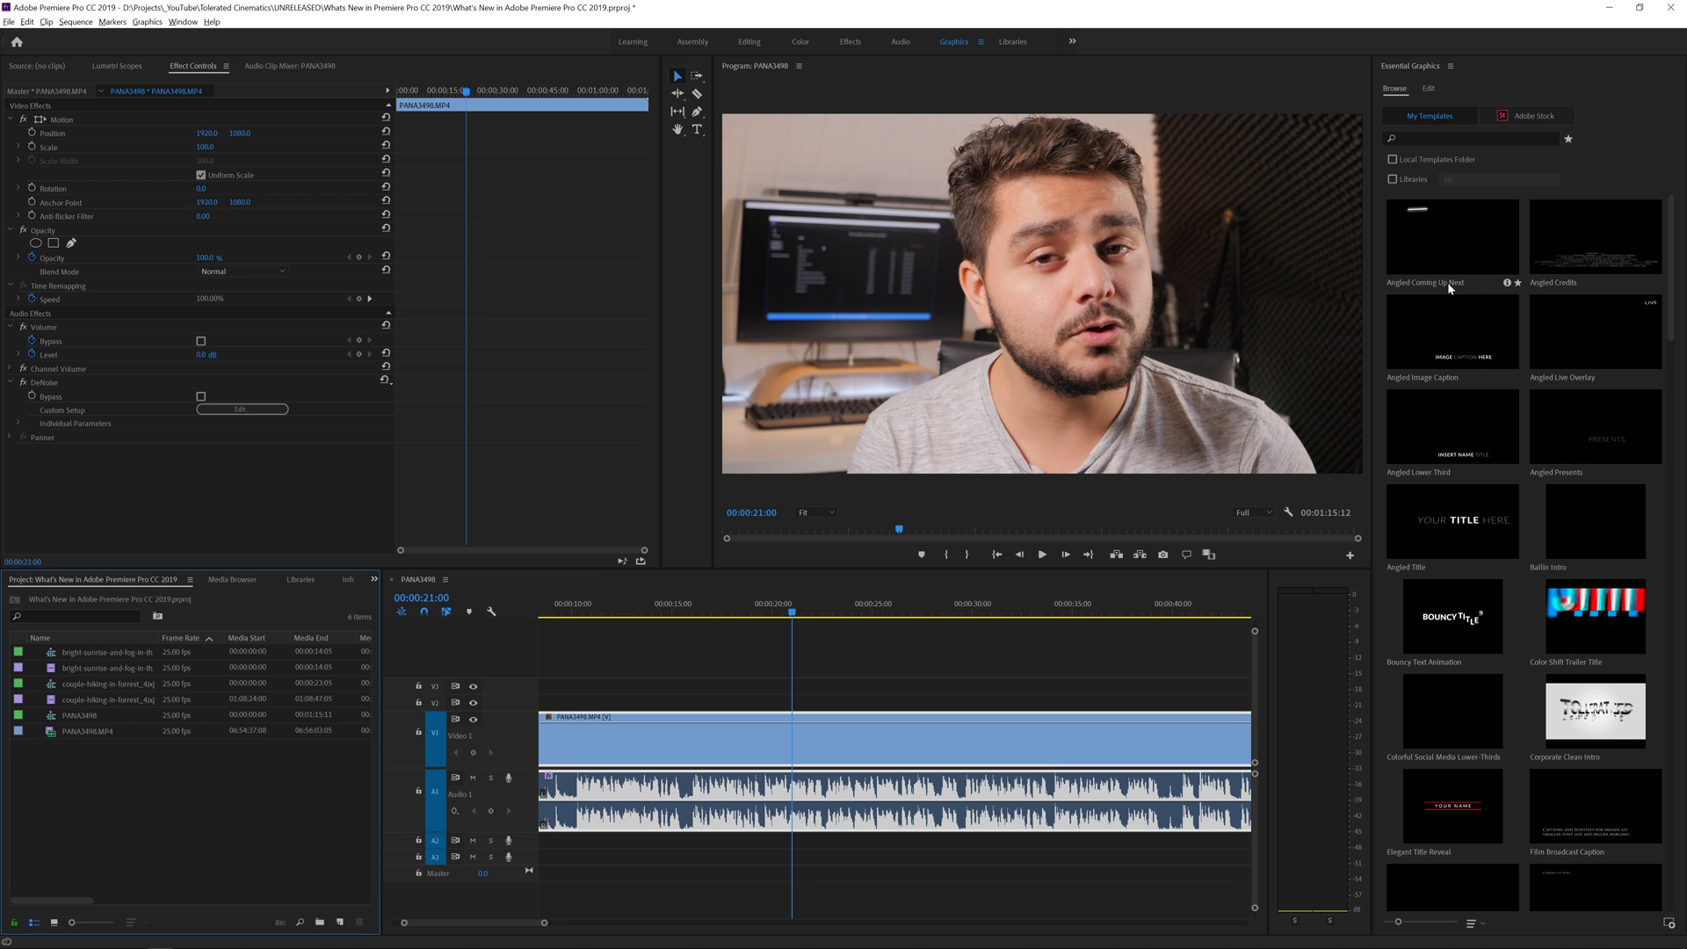
click(1450, 287)
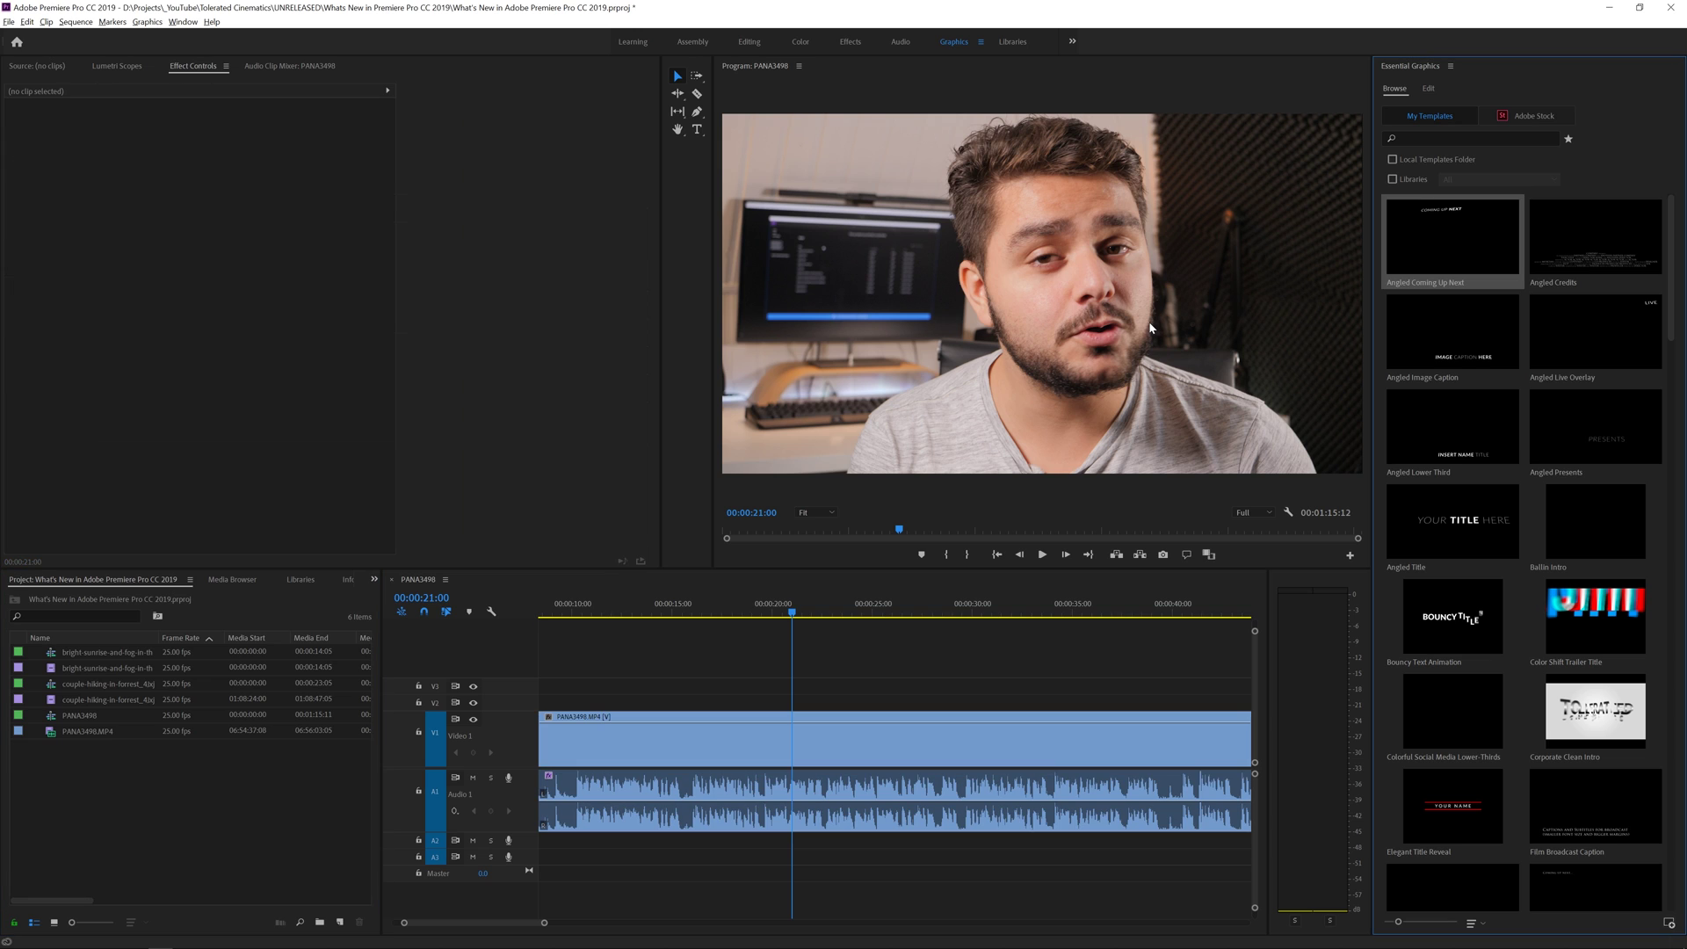